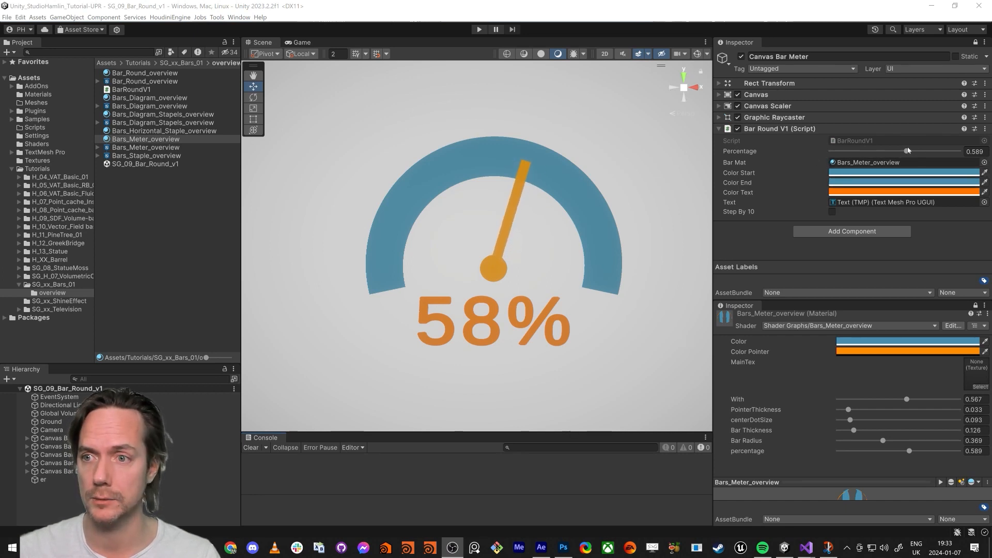
- Try the Canvas Bar Meter's Percentage at 0.861, 1 and 0.881
drag(907, 150, 945, 176)
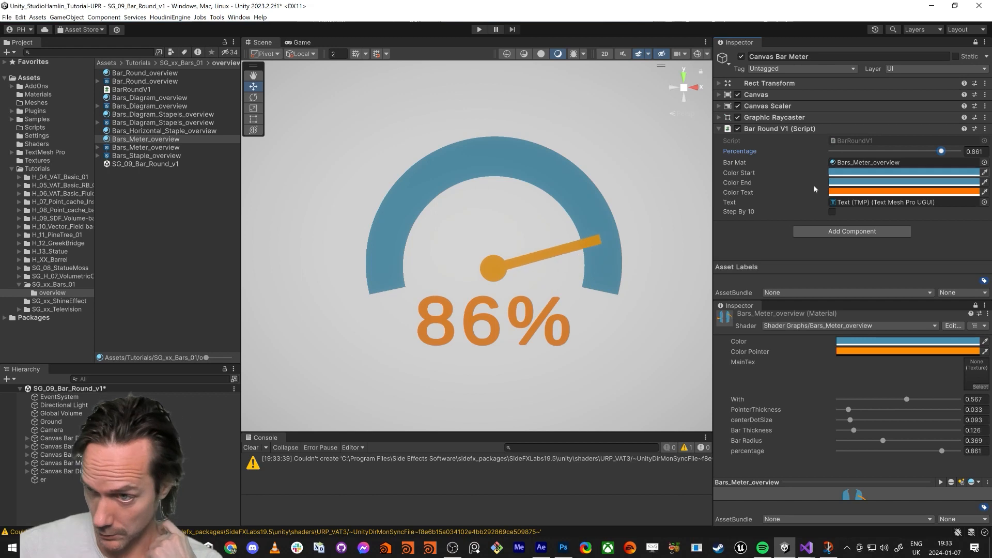
drag(941, 151, 965, 158)
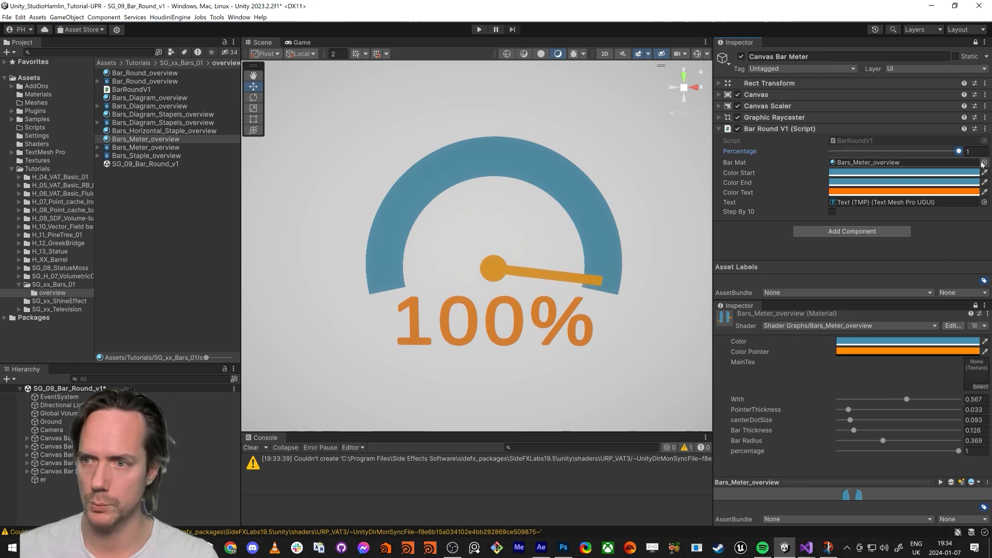
drag(959, 151, 945, 152)
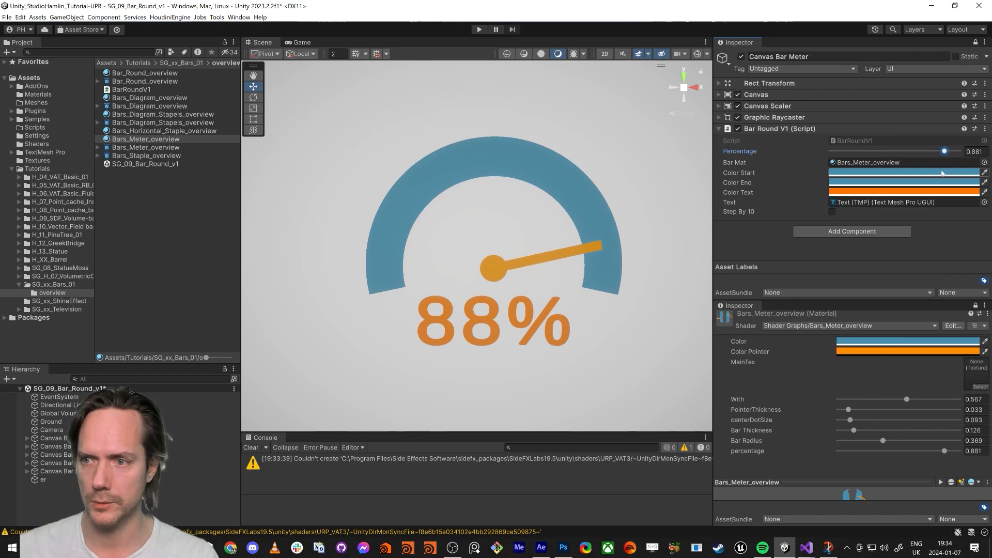
- Set the meter material's PointerThickness to 0.018, centerDotSize to 0.122, Bar Thickness to 0.085 and Bar Radius to 0.36, with Percentage at 0.929
click(848, 410)
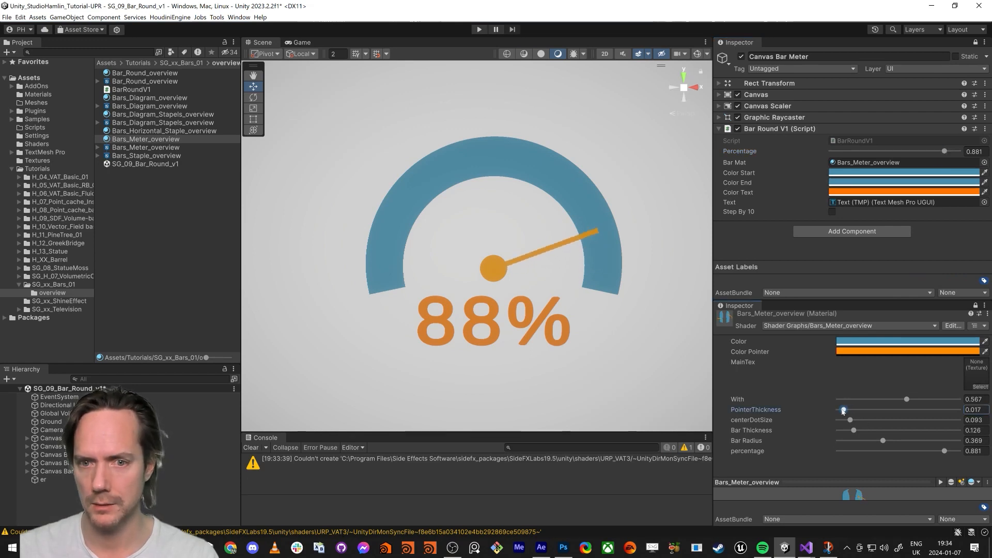
drag(848, 410, 883, 442)
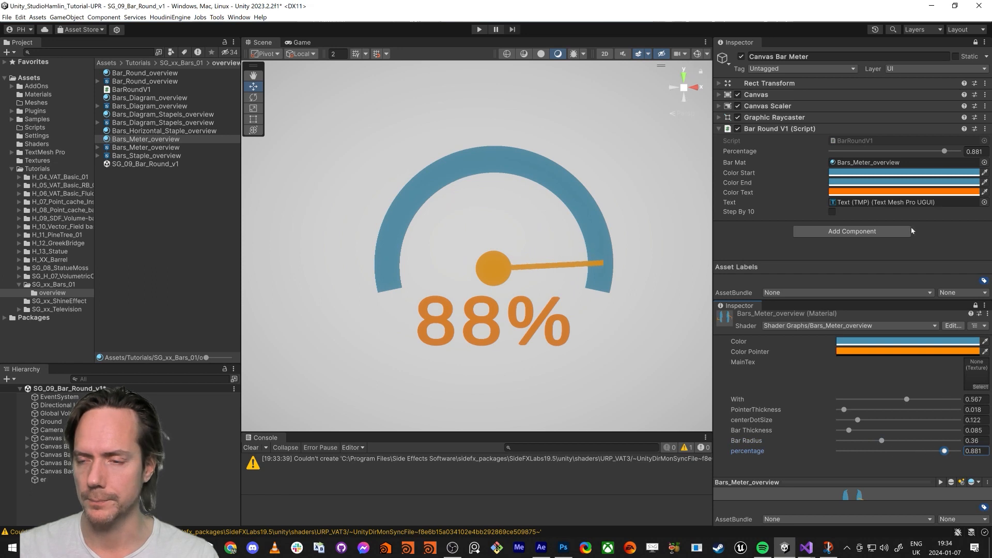
mouse_move(945, 150)
mouse_down()
mouse_move(919, 151)
mouse_move(952, 165)
mouse_up()
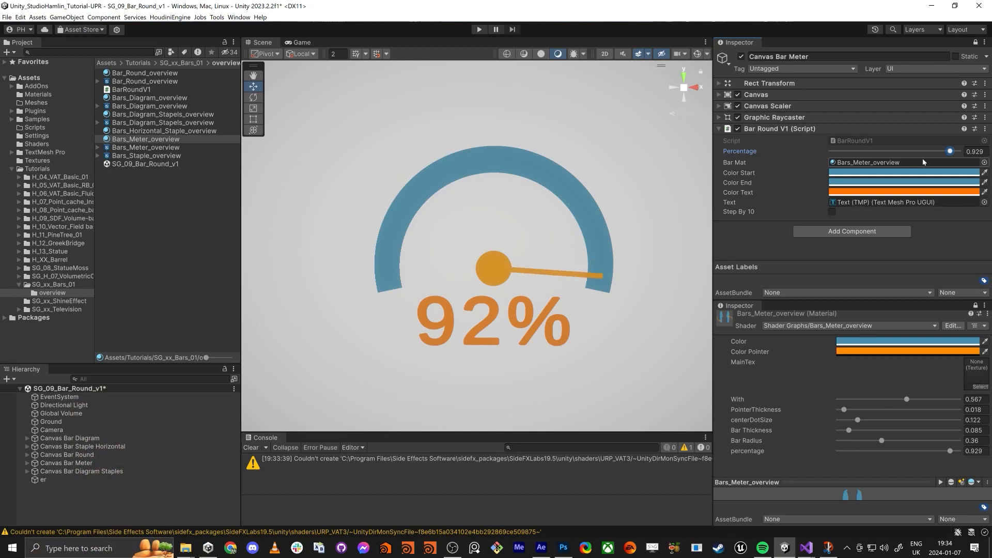
- Open the SG_09_Bars_01 scene from the SG_xx_Bars_01 folder
click(54, 285)
double_click(137, 90)
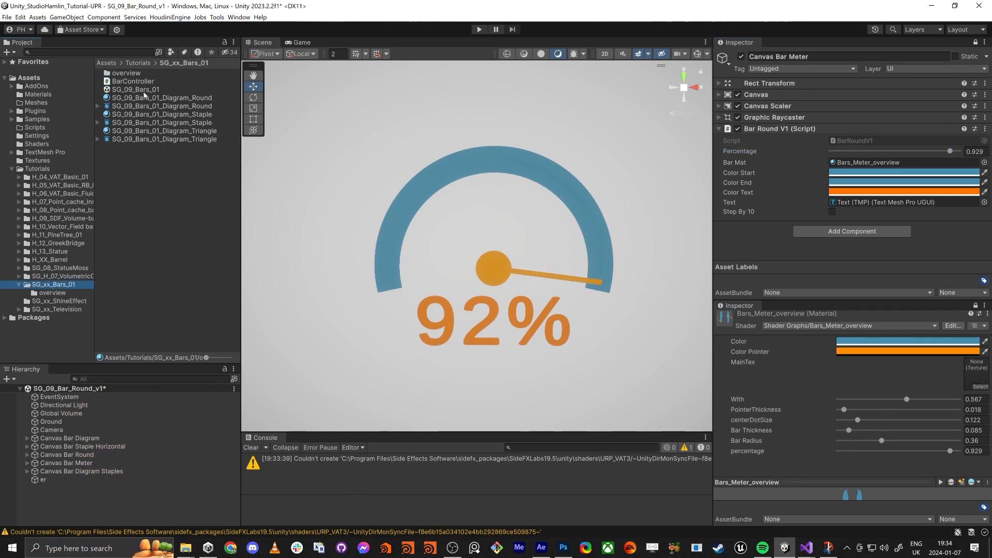
click(485, 294)
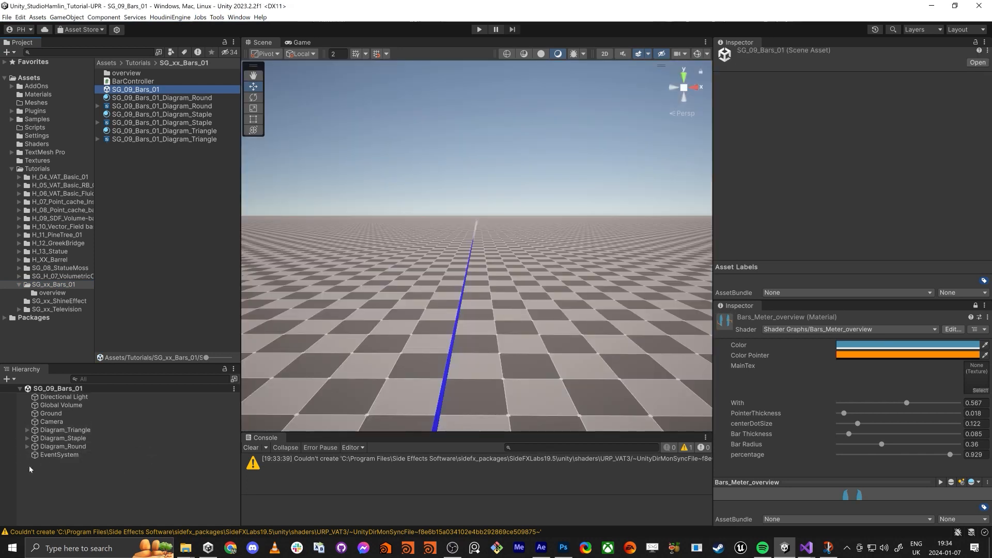
- Duplicate the Diagram_Round canvas and place the copy beside the original along the X axis
click(63, 446)
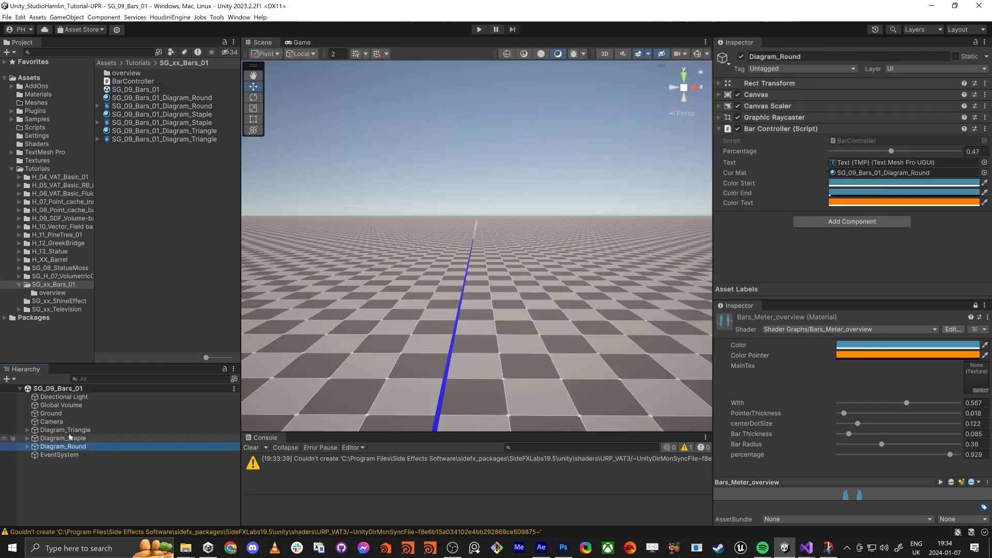
key(f)
scroll(474, 296, down, 6)
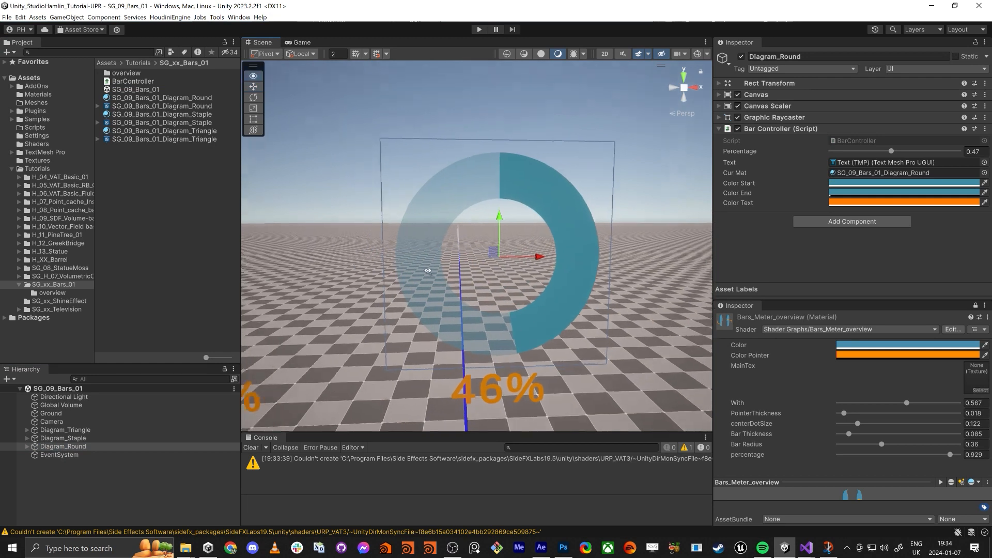
alt+drag(415, 281, 641, 249)
key(ctrl+d)
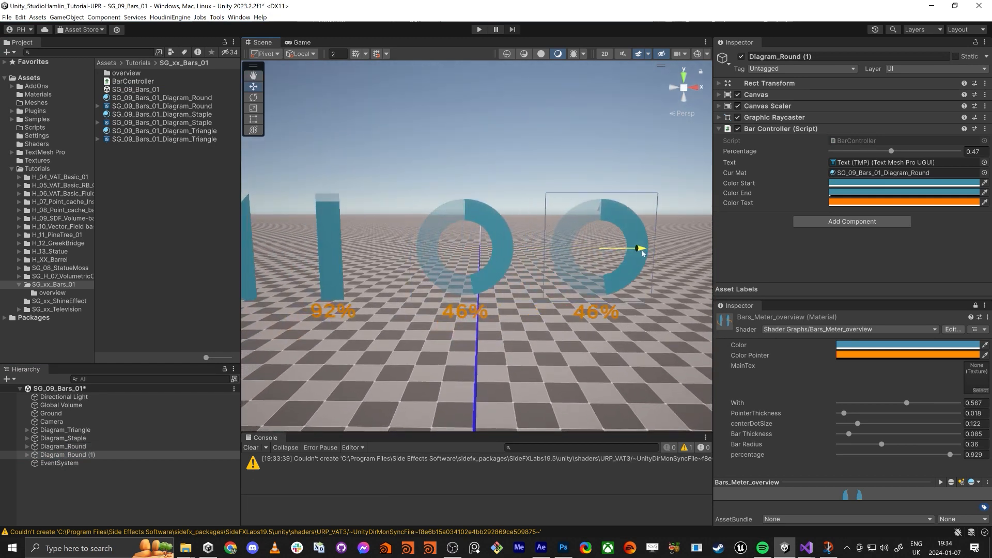
- Shift all four diagram canvases together along X so the duplicated round diagram sits at the middle of the scene
shift+click(65, 430)
drag(641, 250, 522, 258)
right_drag(512, 165, 510, 140)
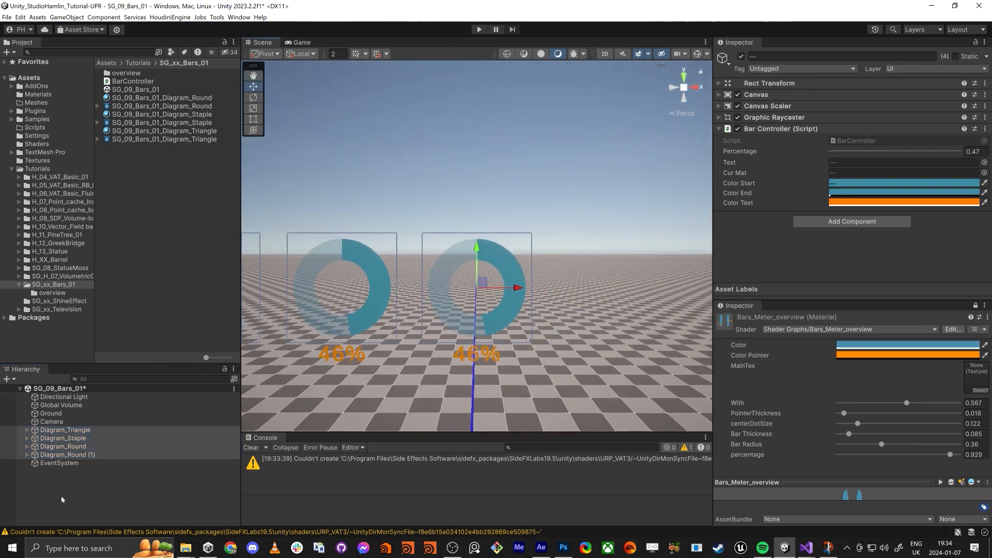
- Deactivate the Diagram_Triangle, Diagram_Staple and original Diagram_Round objects
click(89, 446)
shift+click(65, 430)
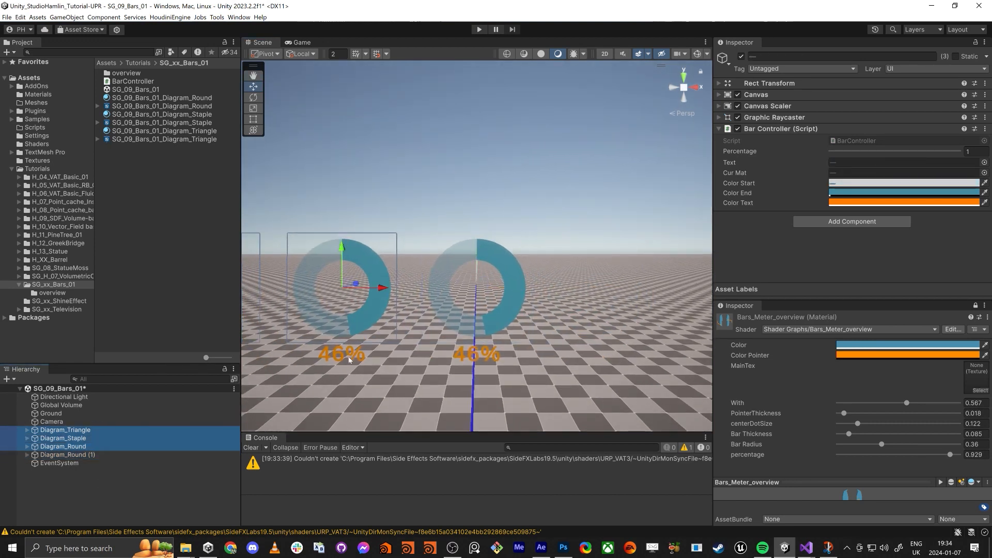
click(742, 56)
right_drag(506, 207, 508, 199)
key(q)
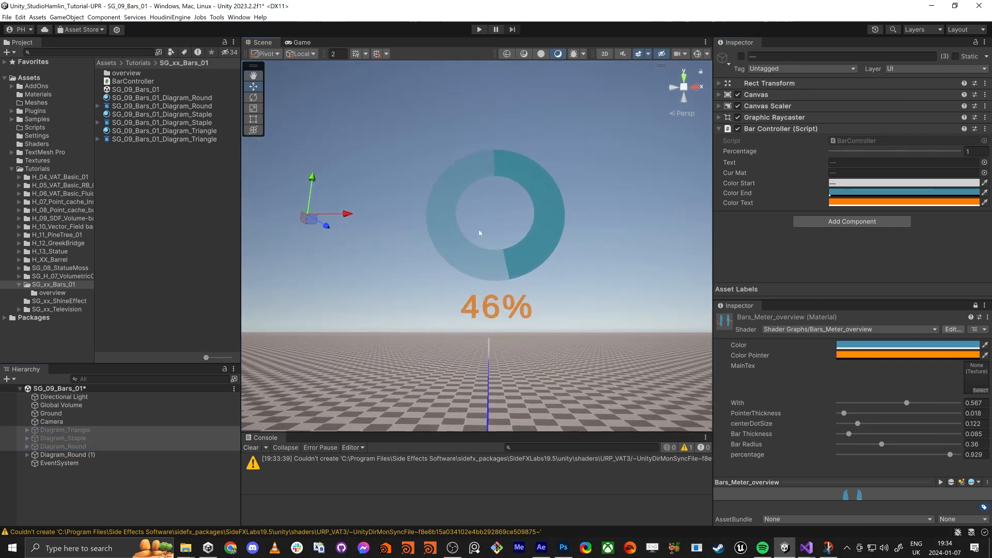
- Rename the duplicated round diagram as Diagram_Radial Meter
click(72, 456)
click(73, 459)
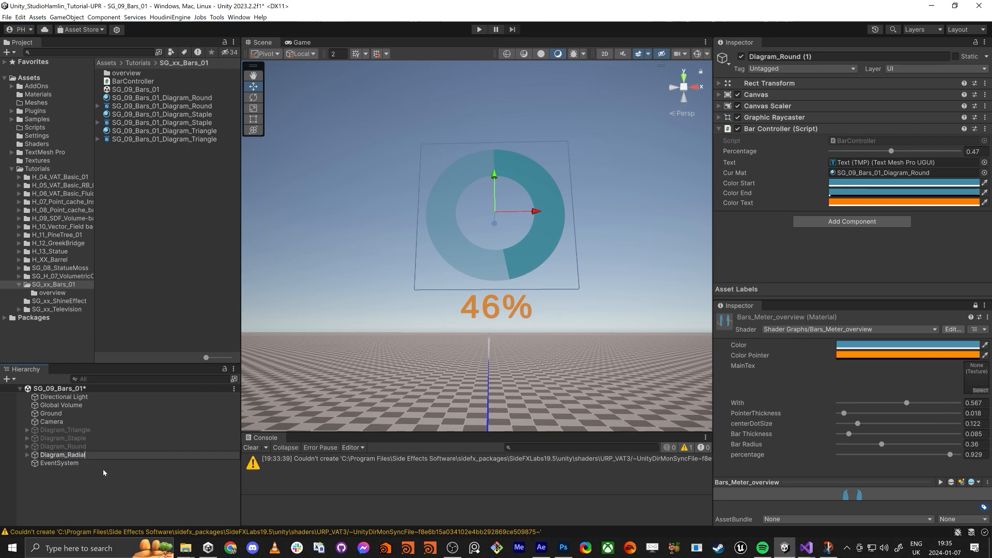
key(Return)
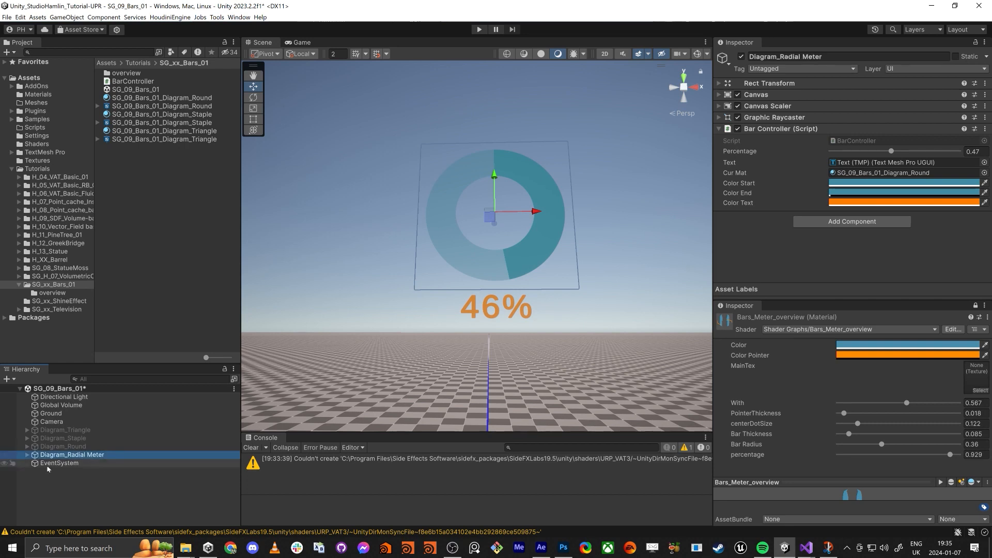
- Examine the Diagram_Round sprite and Text (TMP) inside Diagram_Radial Meter, as well as the parent's own components
click(28, 455)
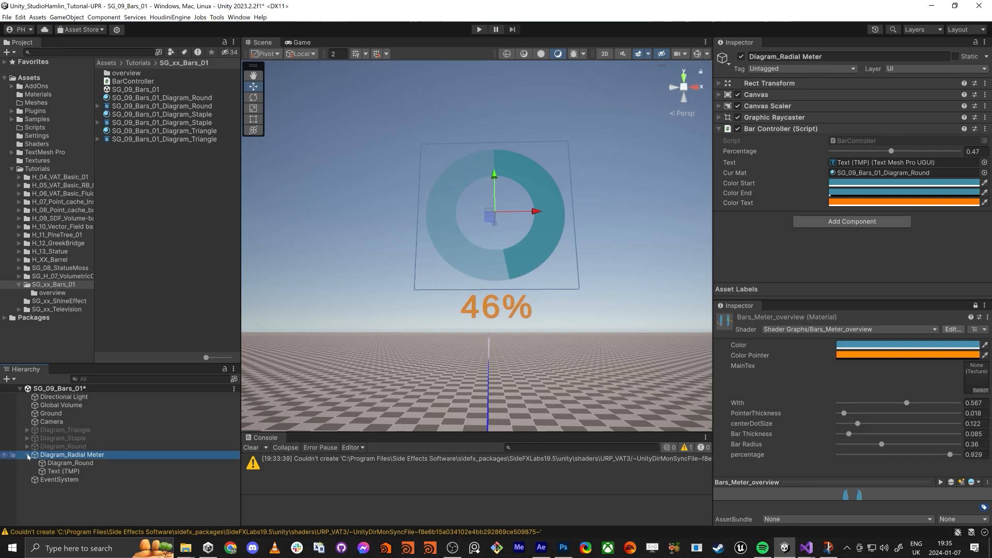
click(67, 463)
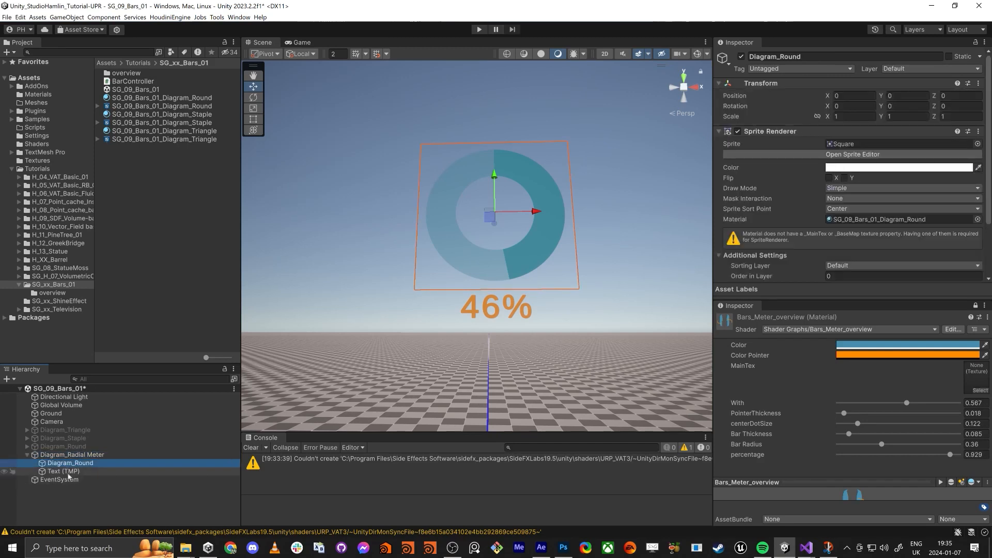
click(69, 472)
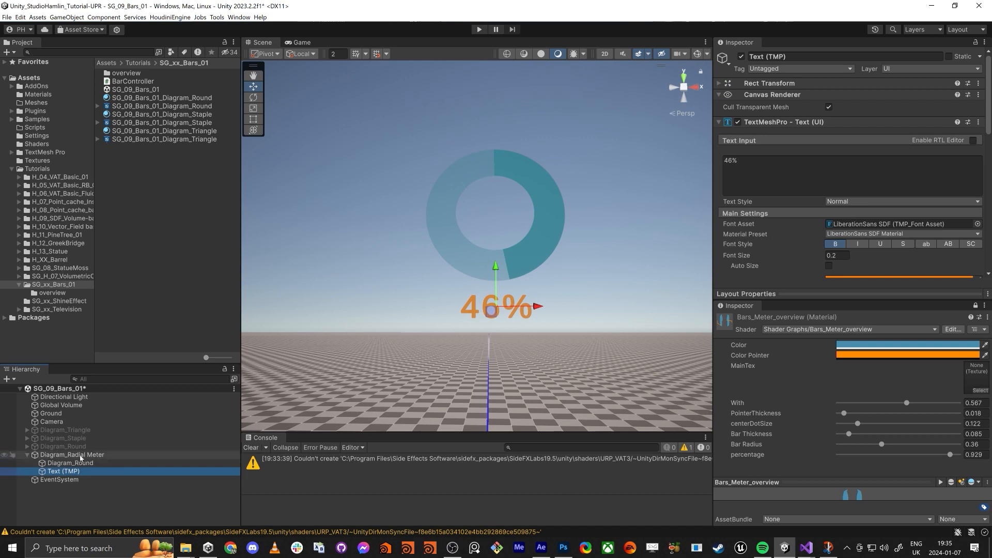
click(82, 455)
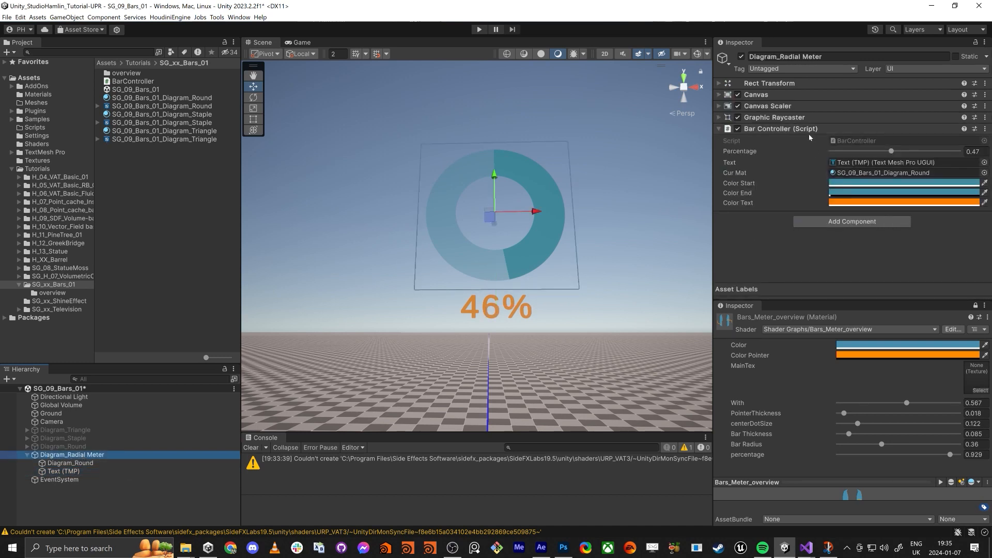
- Open the BarController script in Visual Studio and review its Material and Text sections and the ExecuteInEditMode attribute
click(841, 141)
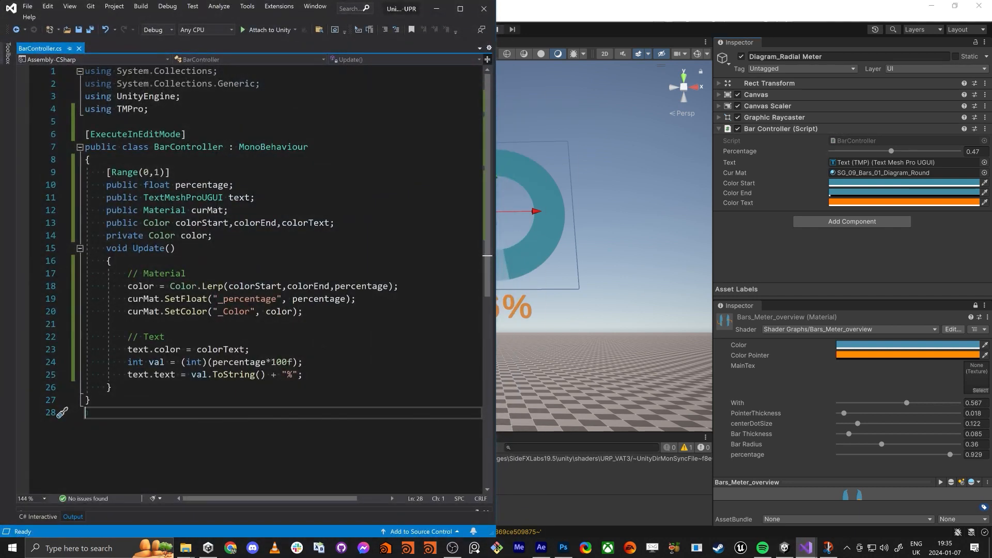
drag(182, 273, 102, 273)
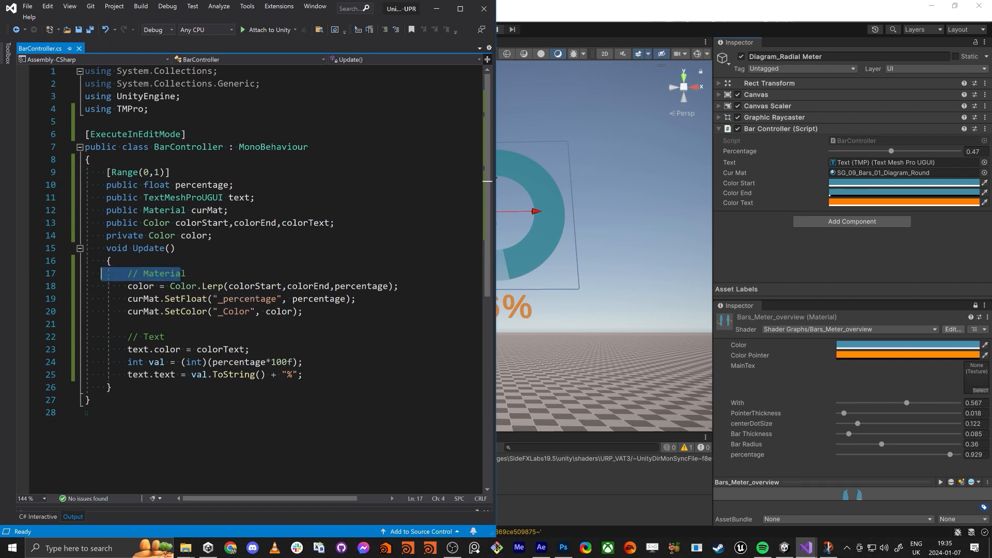
drag(165, 337, 132, 337)
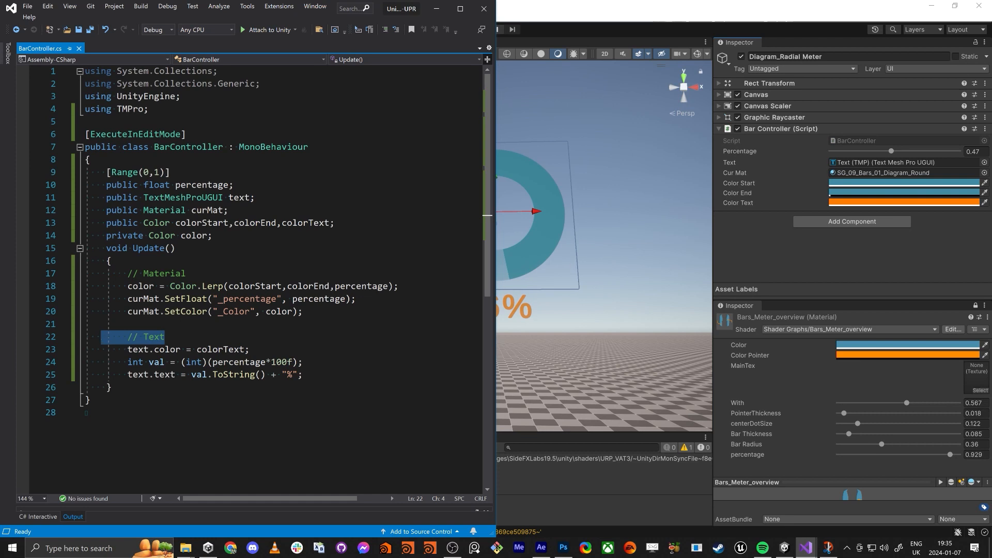
drag(187, 135, 86, 143)
double_click(109, 137)
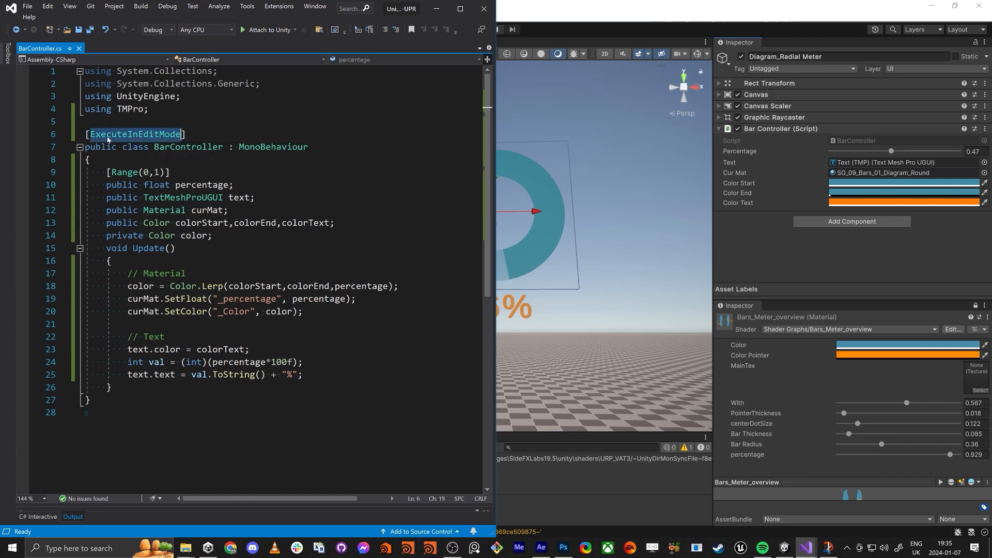
- Return to Unity and set the radial meter's Percentage to 0.472
click(438, 9)
mouse_move(884, 156)
mouse_down()
mouse_move(851, 155)
mouse_move(939, 156)
mouse_move(864, 157)
mouse_move(903, 157)
mouse_move(870, 157)
mouse_move(894, 158)
mouse_up()
alt+drag(492, 219, 493, 230)
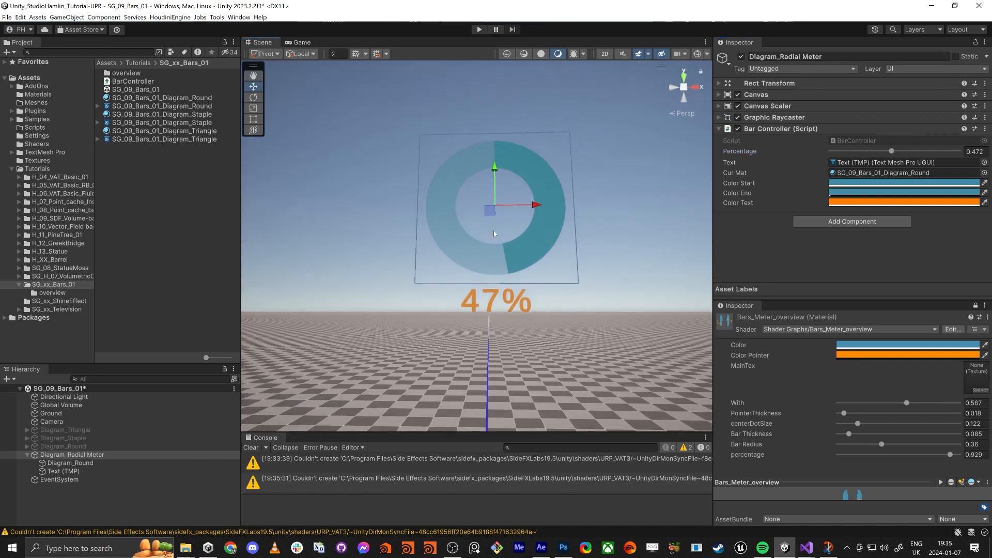
- Create a URP Sprite Unlit Shader Graph in the SG_xx_Bars_01 folder with the temporary name sdfsd
right_click(149, 179)
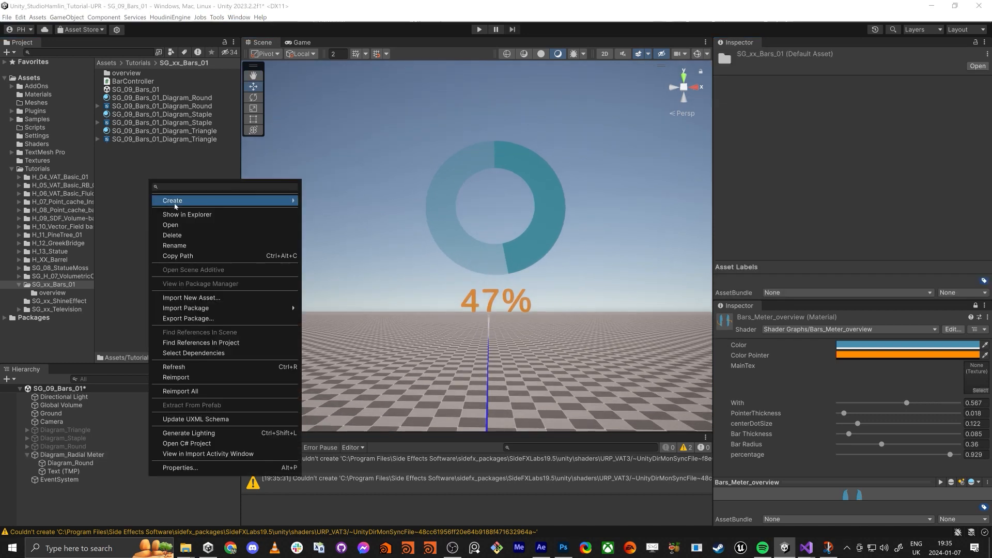
mouse_move(188, 201)
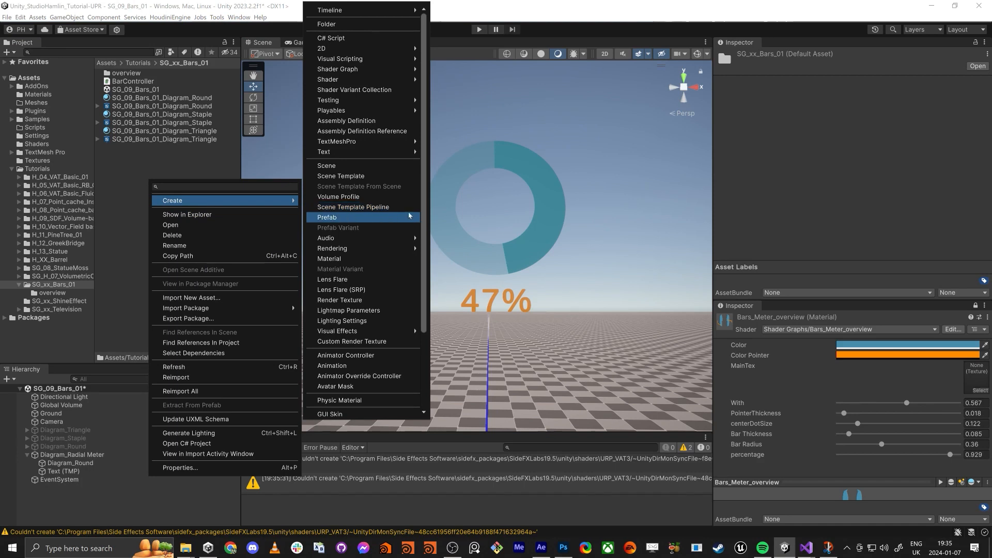
mouse_move(385, 72)
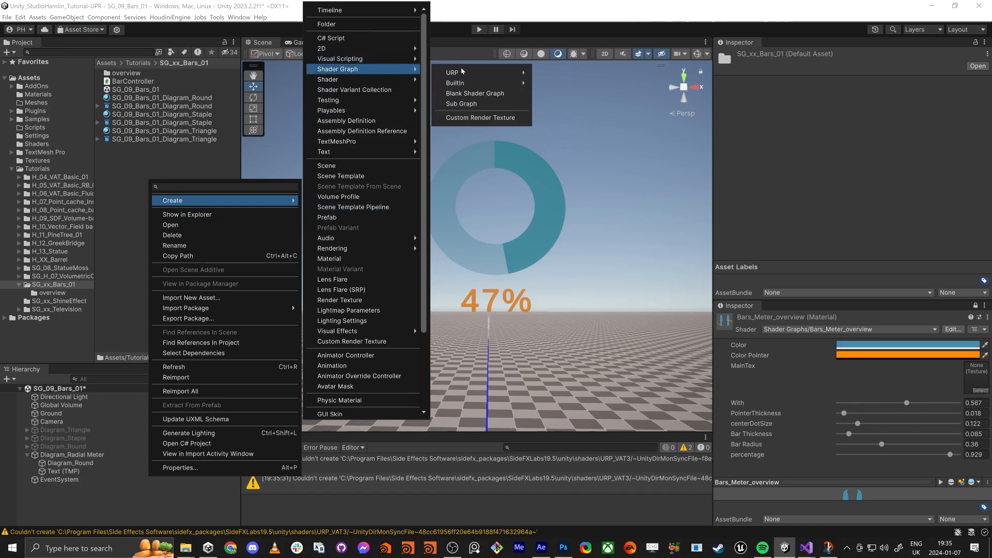
mouse_move(462, 72)
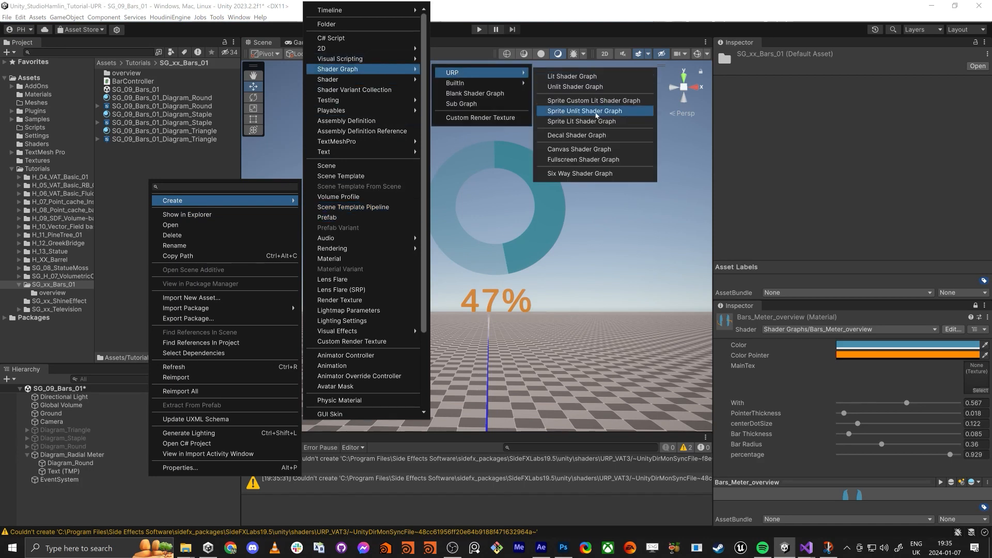
click(596, 112)
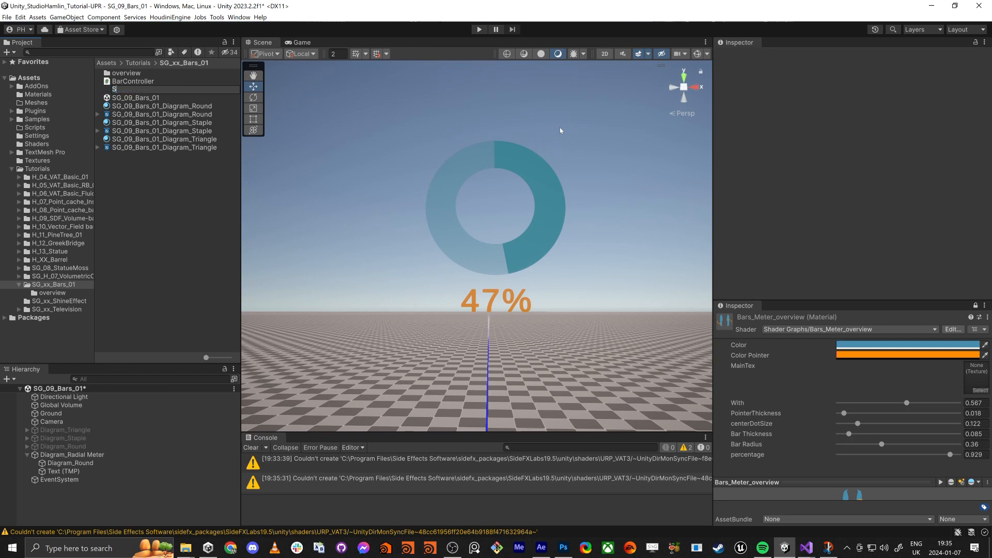
key(Return)
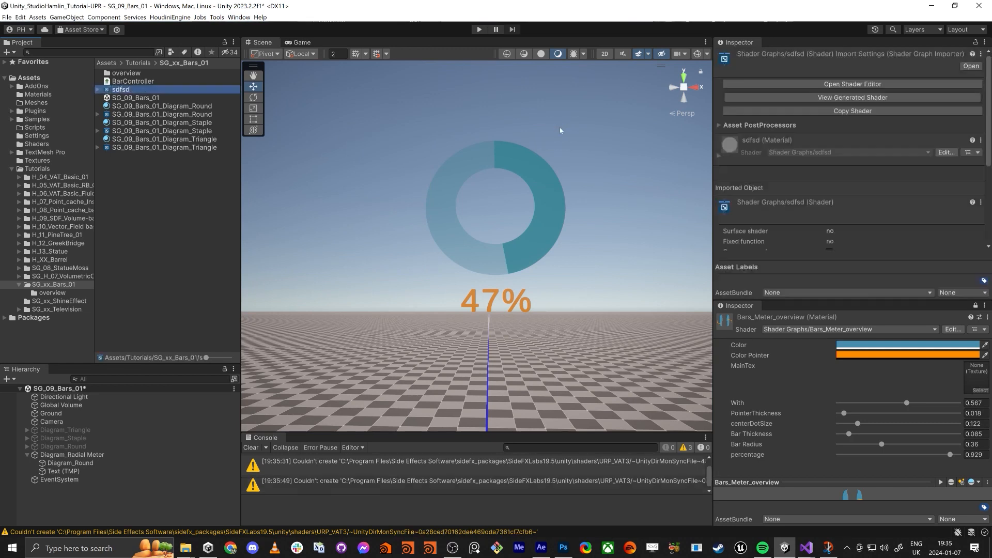
- Rename the sdfsd shader graph to SG_09_Bars_01_Diagram_Radial_Meter, basing the name on the SG_09_Bars_01_Diagram_Round material
key(Down)
key(Down)
key(F2)
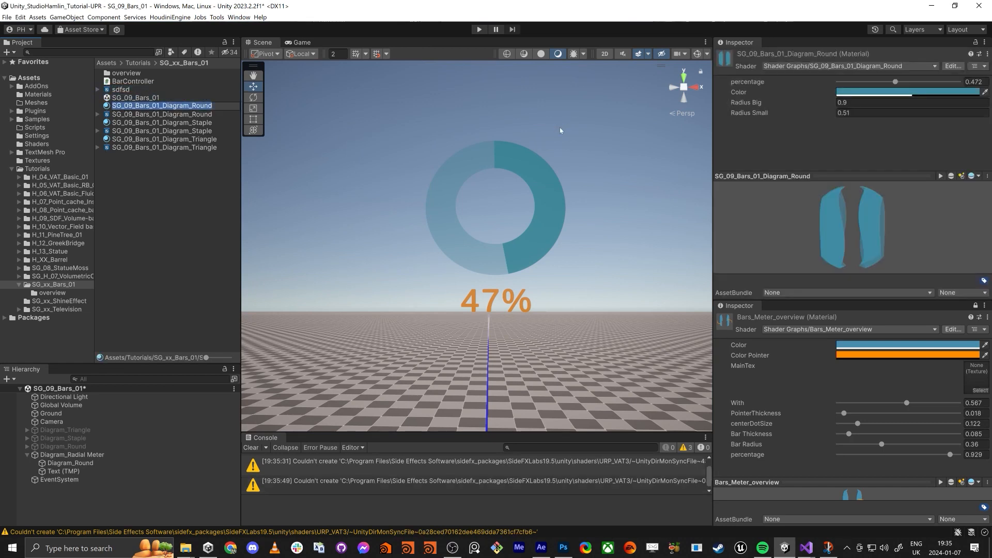
key(ctrl+c)
key(Escape)
key(Up)
key(Up)
key(F2)
key(BackSpace)
key(ctrl+v)
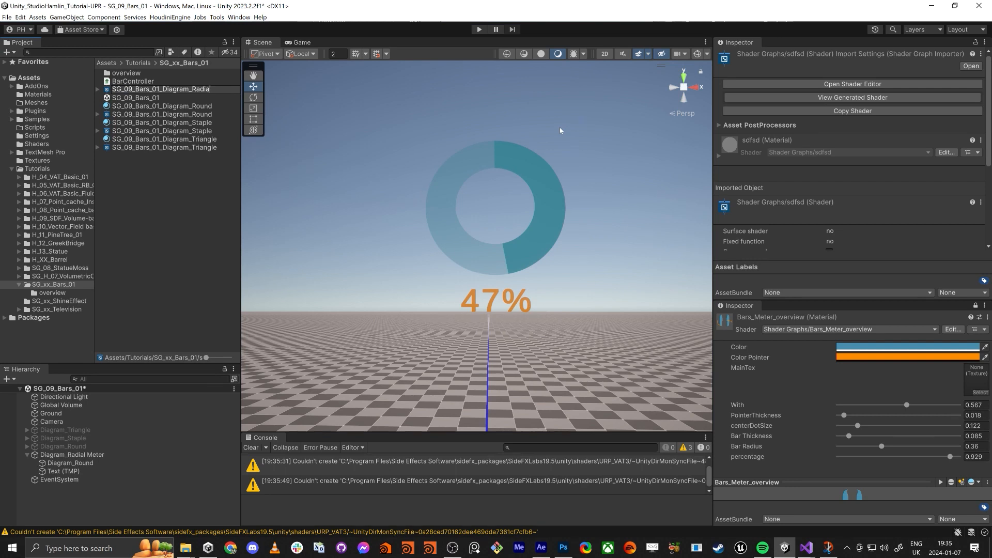
text(?)
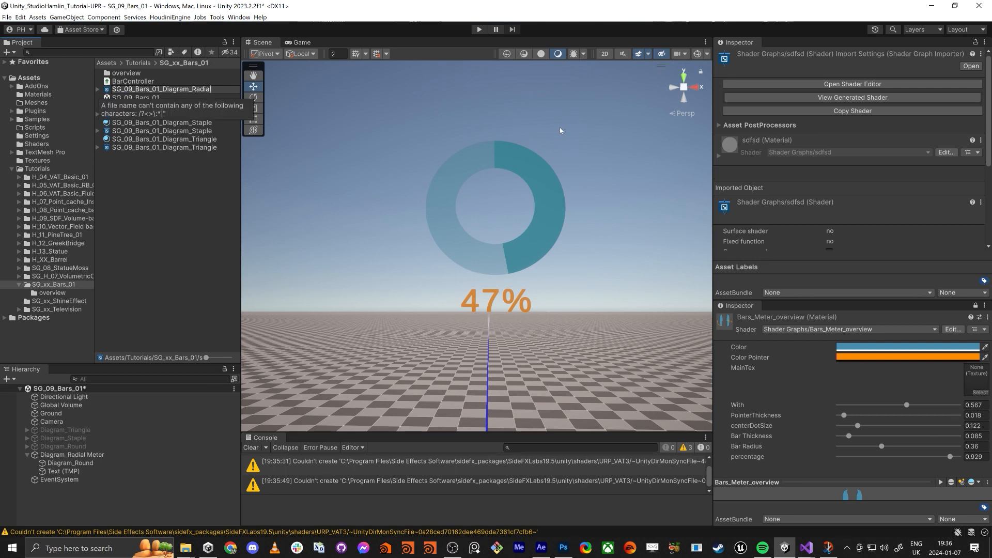
key(alt+shift)
text(_Meter)
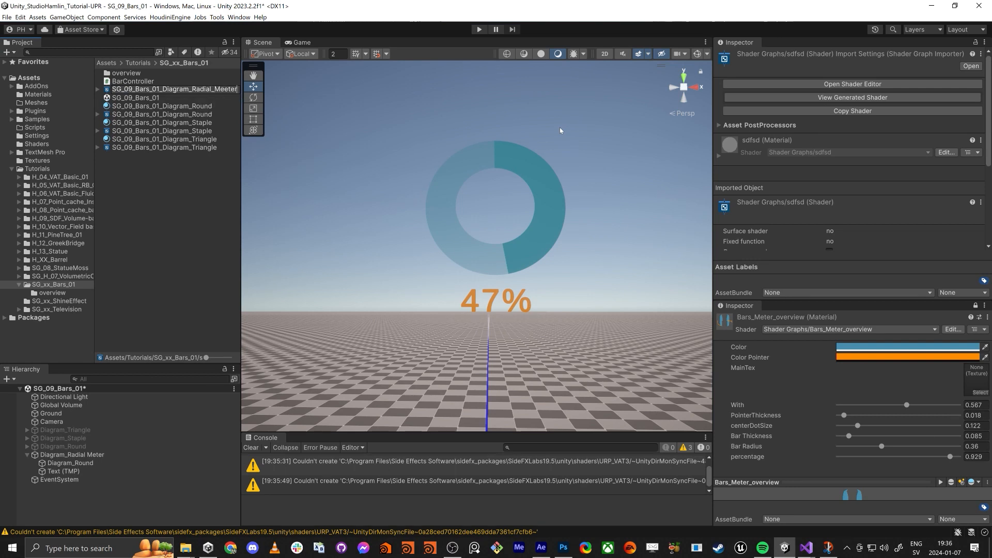
key(Return)
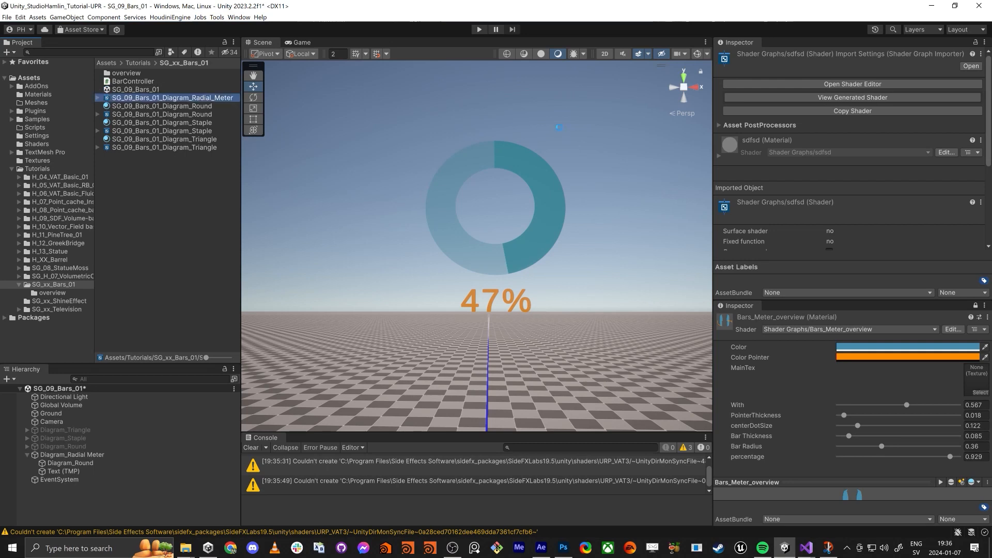
- Create a material from the radial meter shader graph and name it SG_09_Bars_01_Diagram_Radial_Meter
right_click(160, 99)
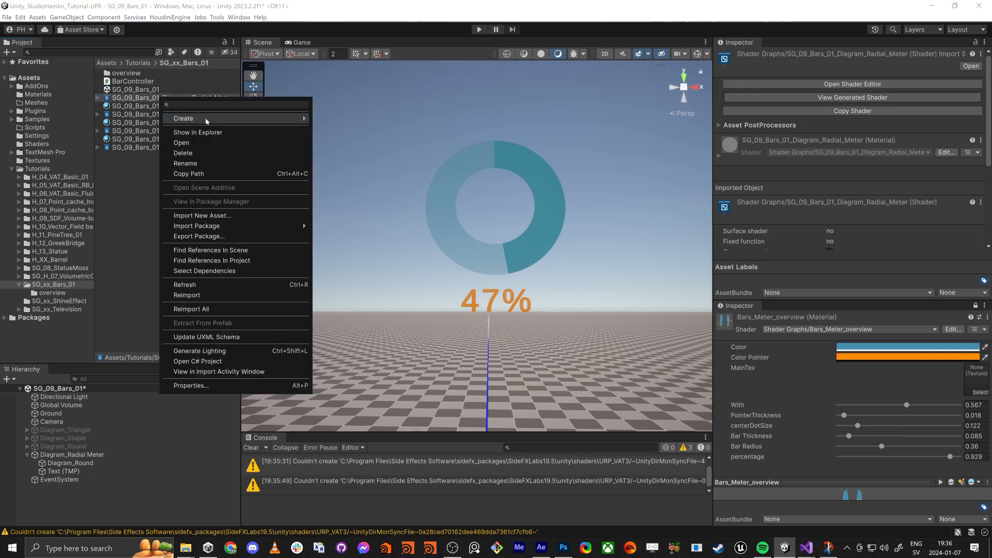
mouse_move(238, 118)
click(346, 371)
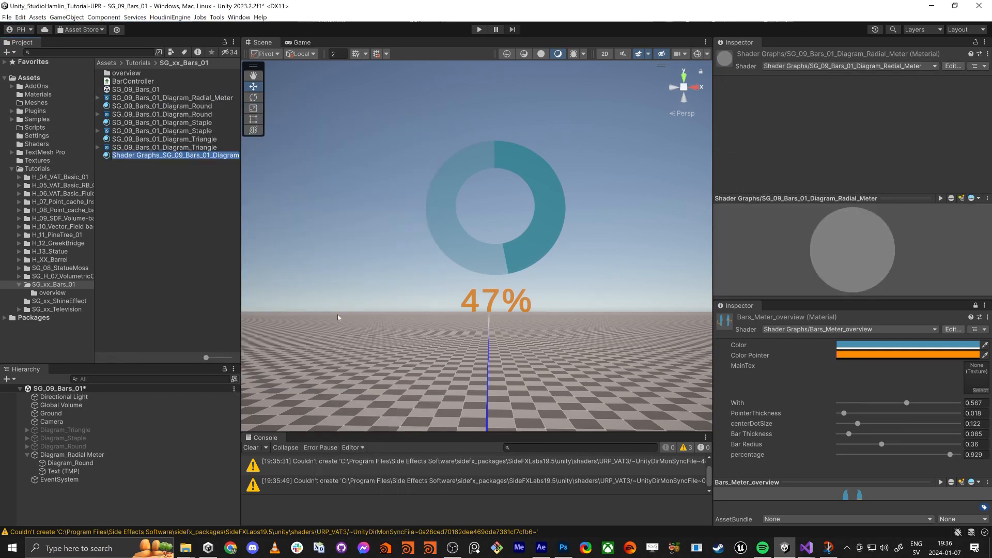
key(Home)
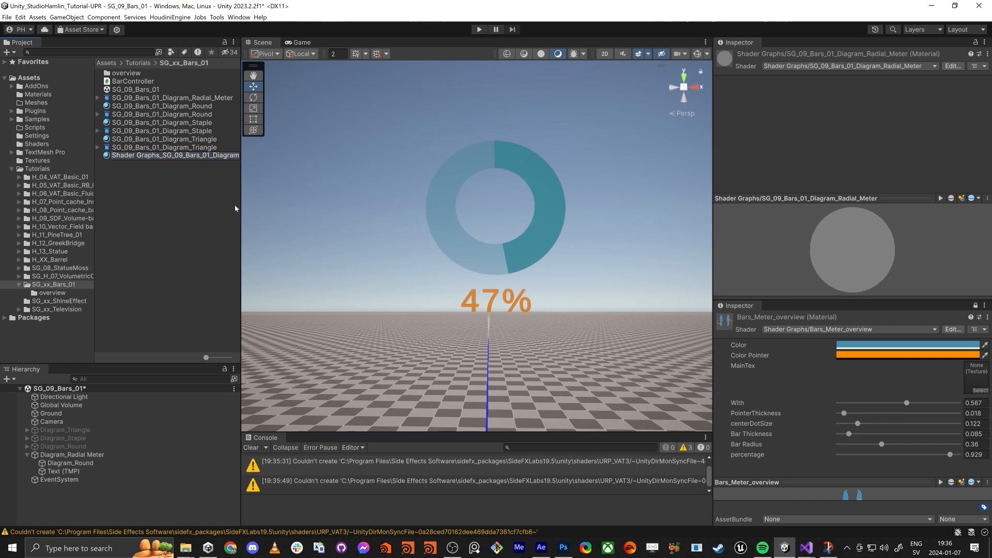
key(Delete)
key(Return)
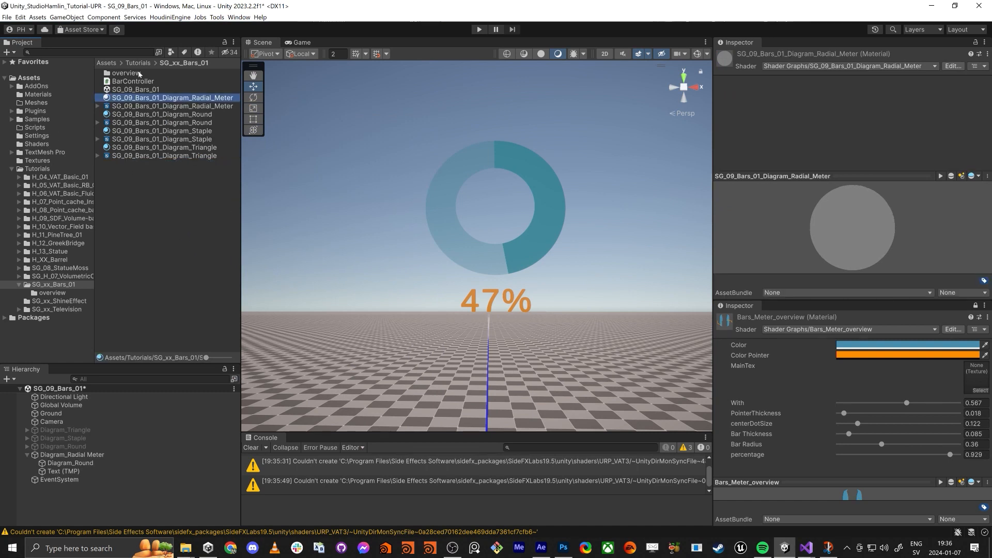
- Apply the SG_09_Bars_01_Diagram_Radial_Meter material to the ring sprite in the scene and assign it as Cur Mat on Diagram_Radial Meter's Bar Controller
drag(144, 99, 558, 194)
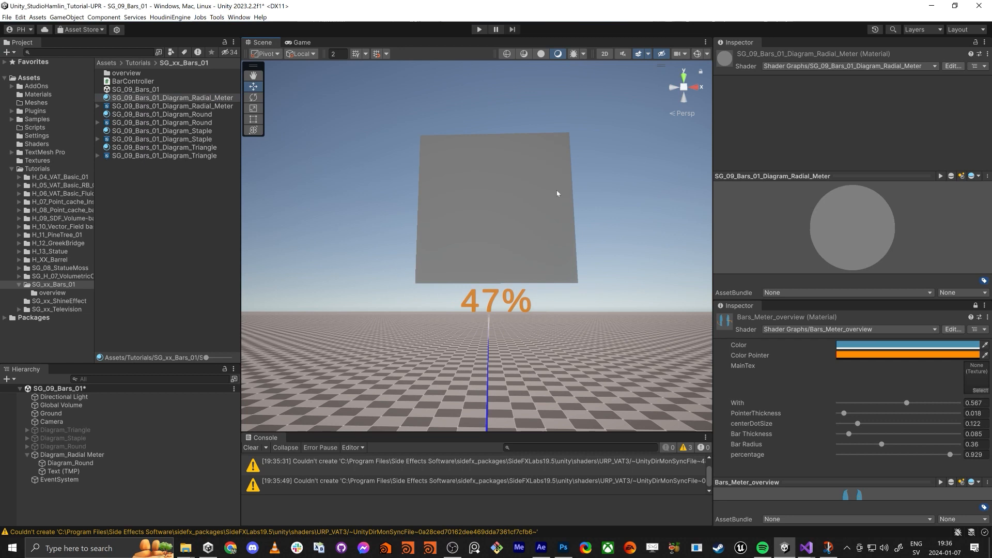
click(75, 454)
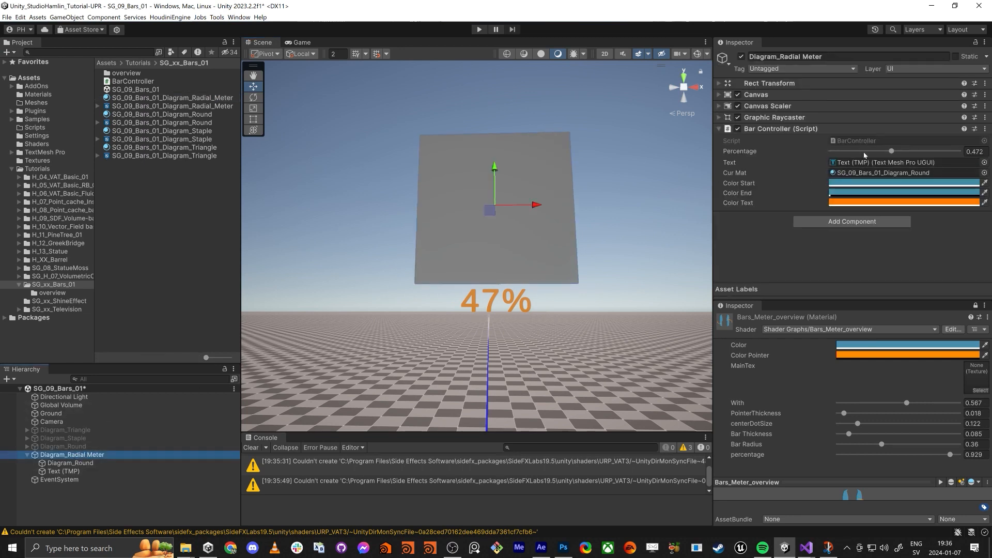
middle_click(746, 306)
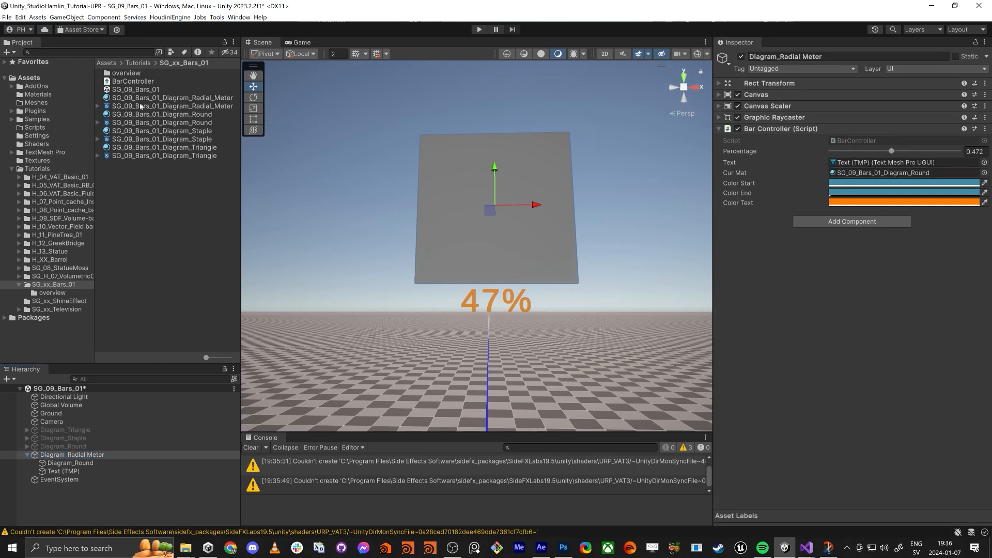
drag(185, 98, 904, 155)
- Open the SG_09_Bars_01_Diagram_Radial_Meter shader graph for editing in a maximized view
double_click(175, 107)
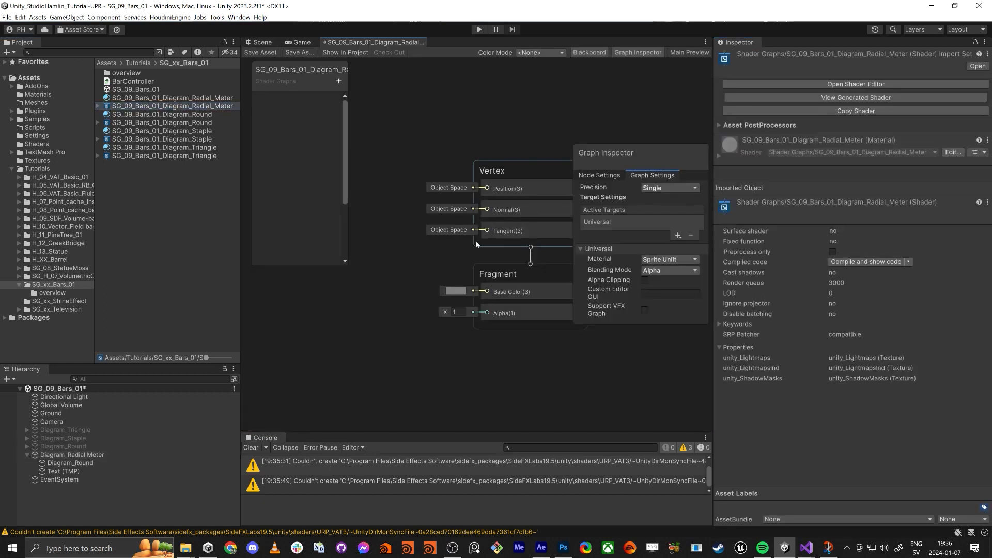
key(shift+space)
scroll(579, 432, down, 5)
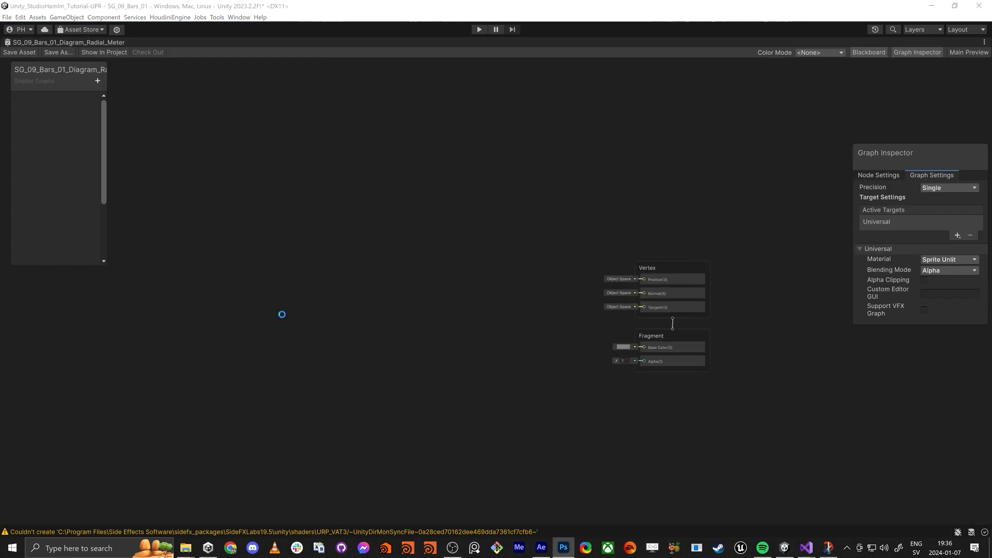
click(282, 314)
scroll(460, 291, up, 3)
- Add a Rotate node and place it well to the left of the Vertex and Fragment blocks
key(space)
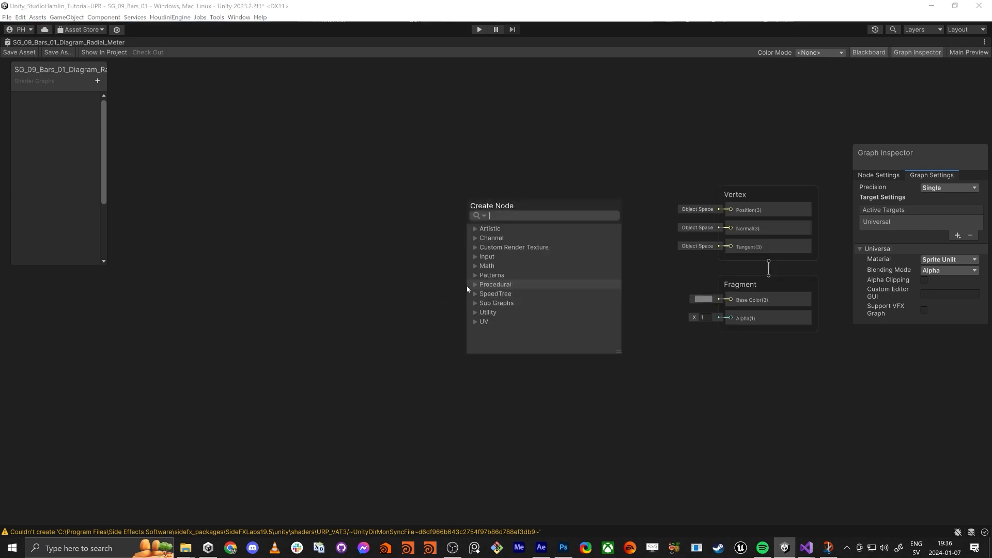
text(rota)
key(Return)
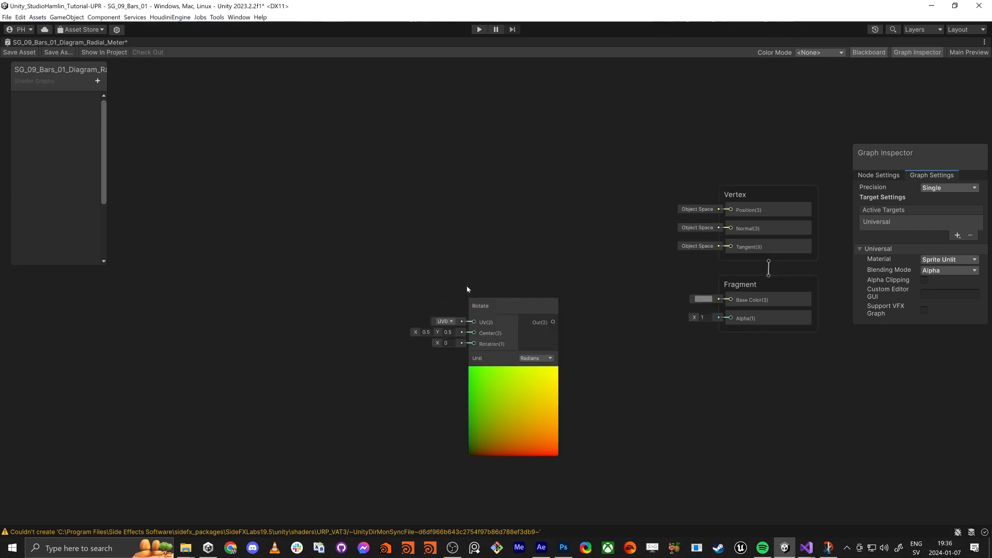
drag(485, 309, 396, 211)
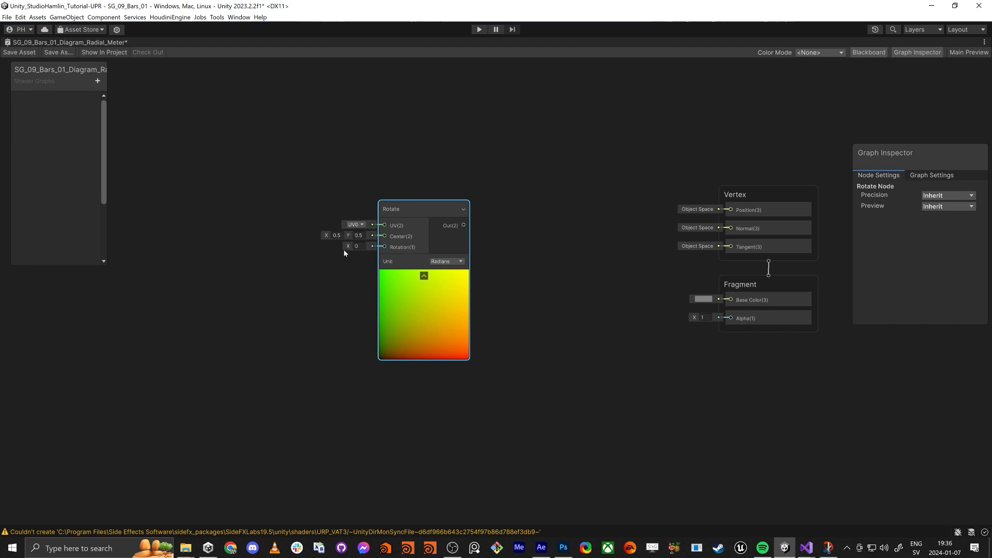
drag(348, 246, 414, 299)
key(ctrl+z)
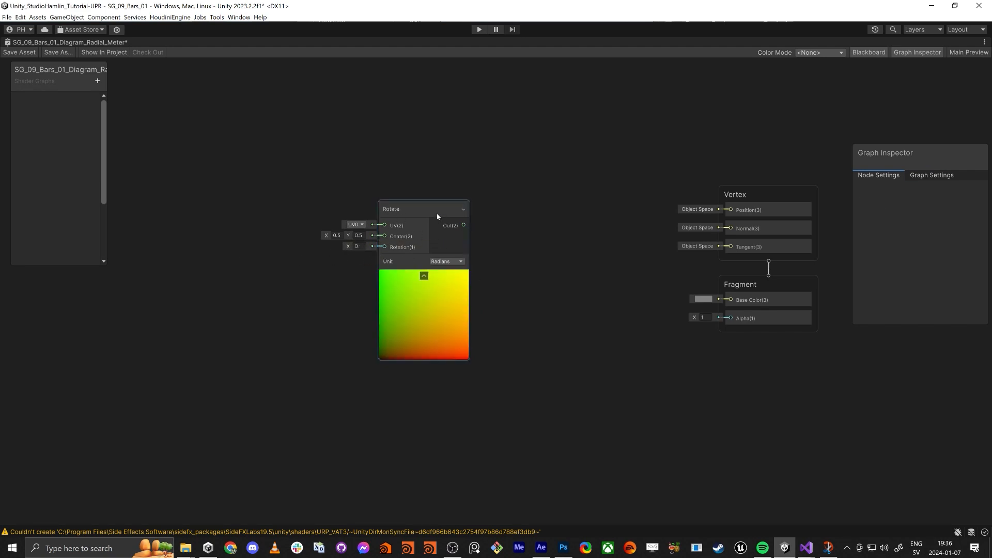
drag(438, 216, 358, 218)
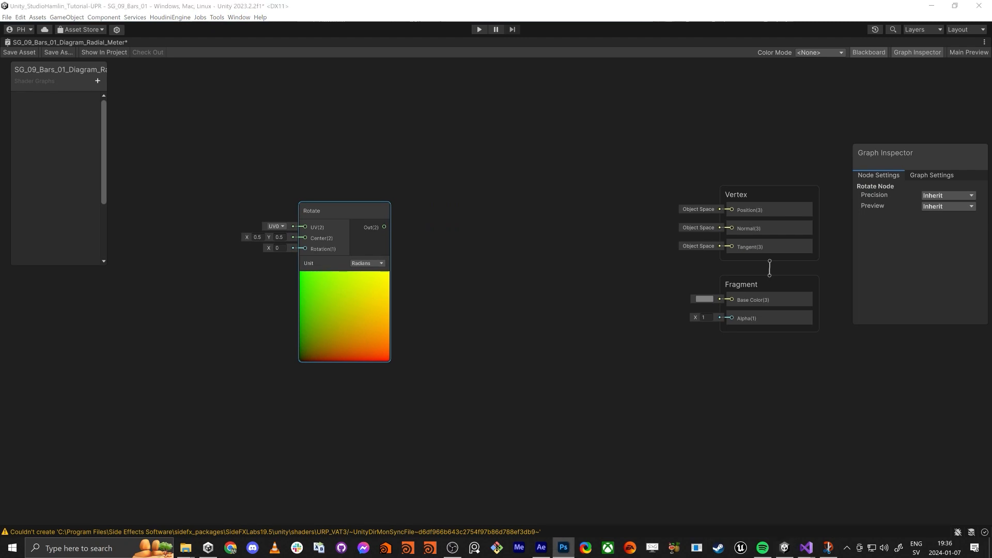
drag(332, 211, 260, 215)
- Add a Split node fed by the Rotate output and place it directly beside the Rotate node
drag(312, 233, 353, 237)
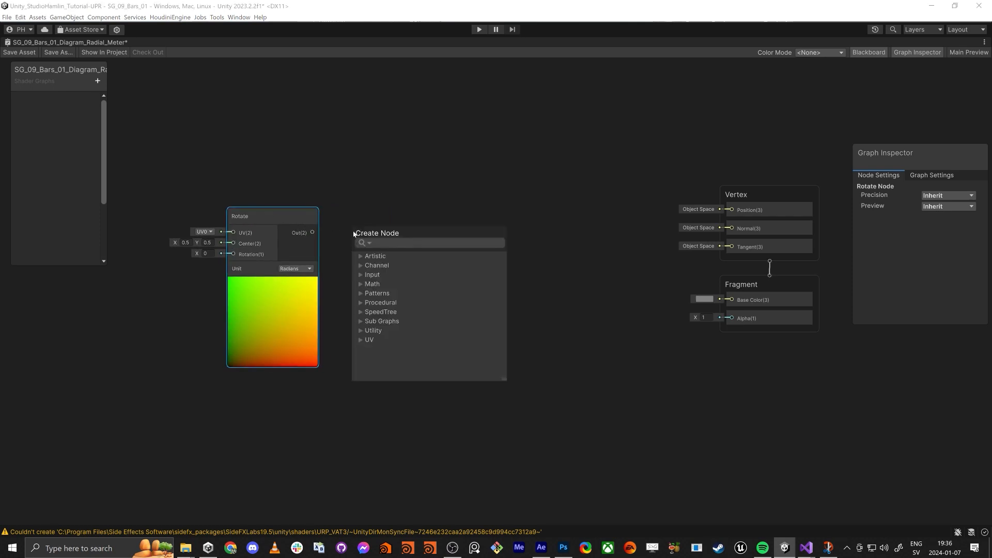
text(split)
key(Return)
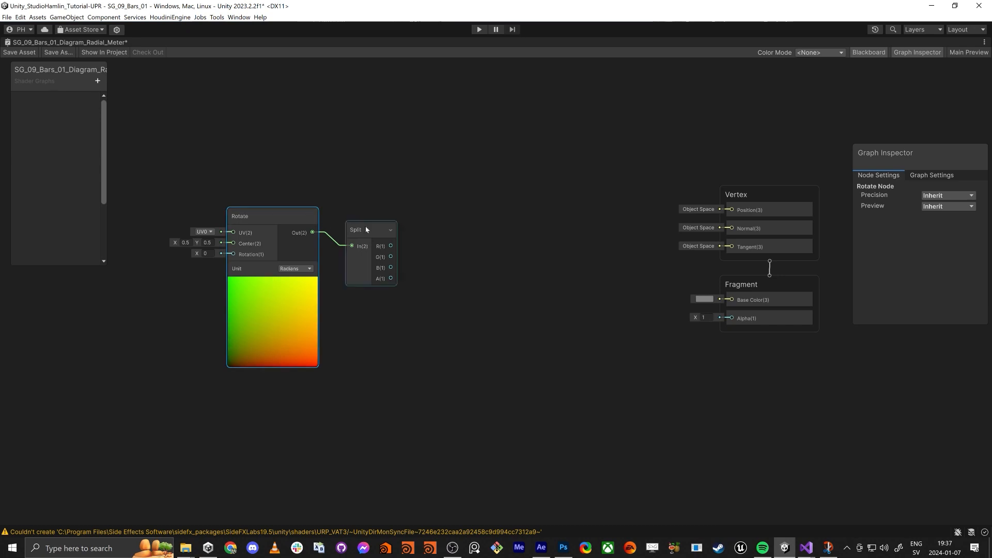
drag(366, 229, 338, 218)
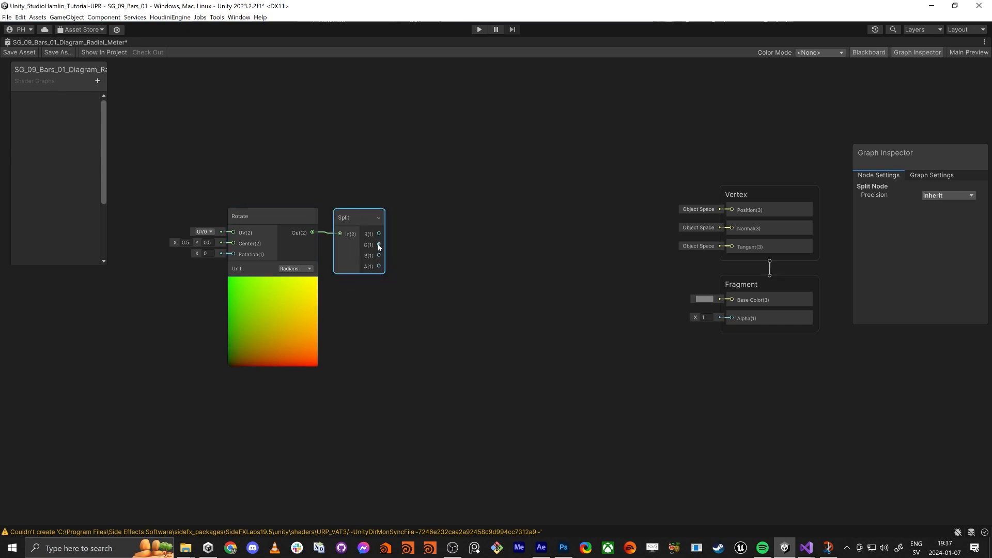
- Add a Subtract node with the Split node's G output feeding its B input, and align it in a row with the other nodes
drag(379, 247, 414, 313)
text(subtr)
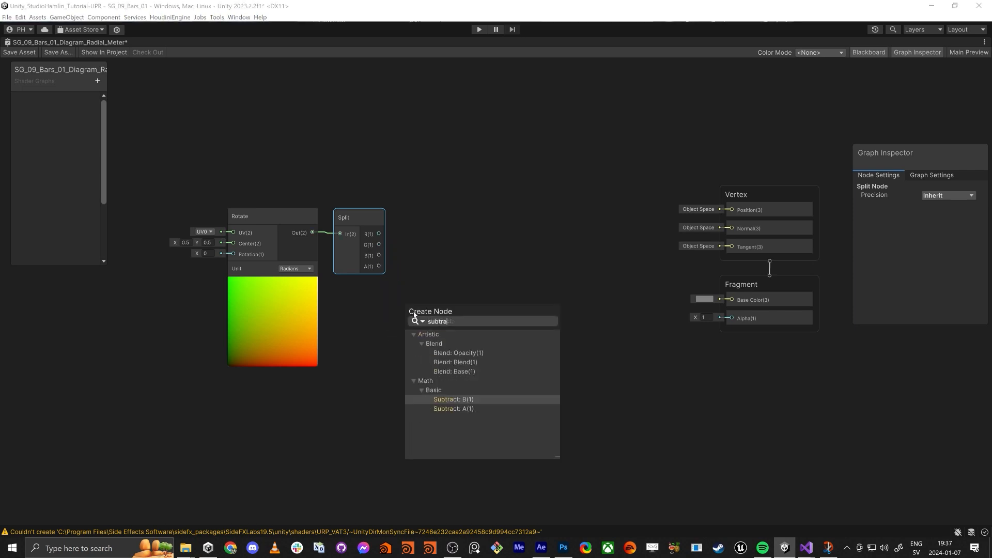
text(a)
key(Return)
scroll(414, 196, up, 3)
middle_drag(415, 196, 580, 173)
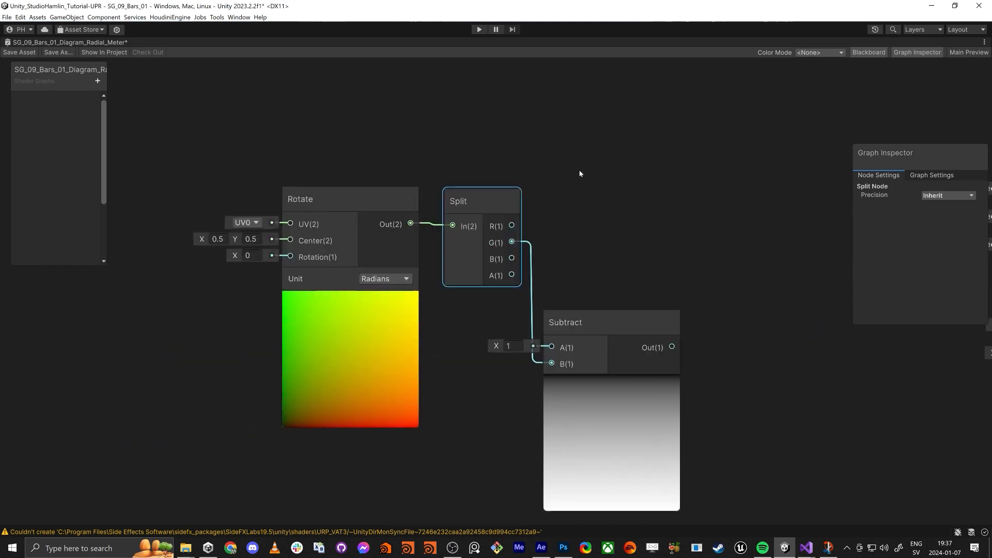
scroll(377, 179, down, 1)
drag(297, 133, 411, 234)
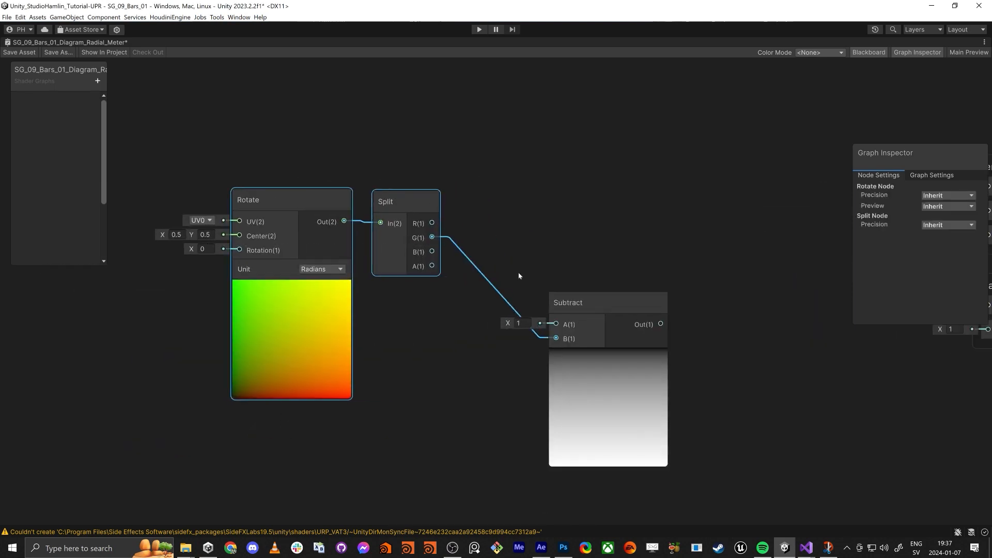
click(604, 306)
drag(603, 306, 586, 203)
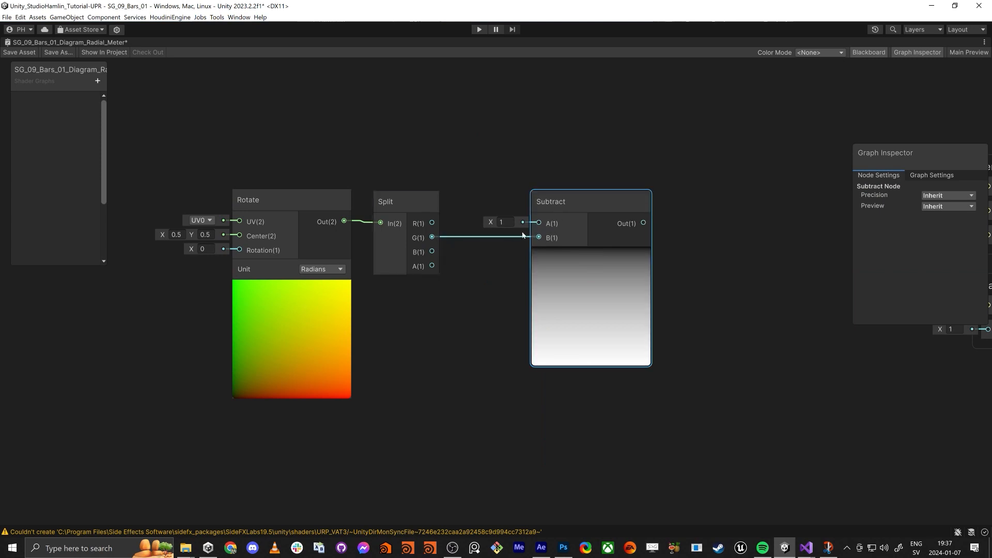
- Set the Subtract node's A input to 0.5
click(505, 222)
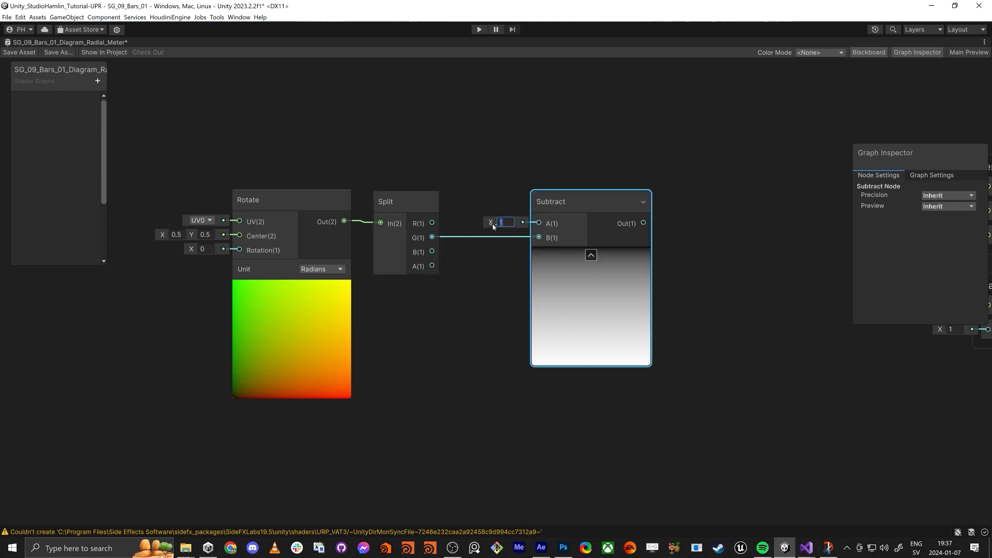
text(0.5)
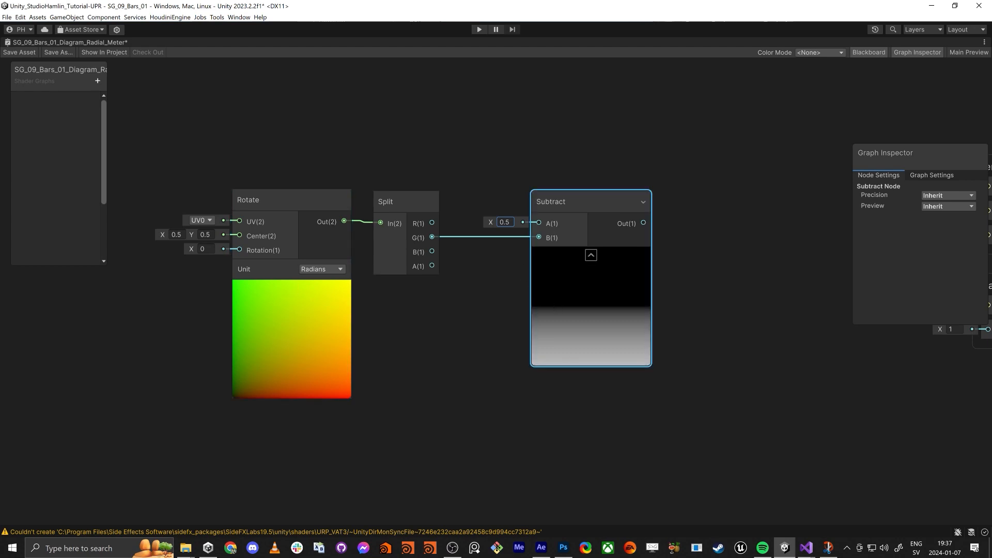
click(502, 222)
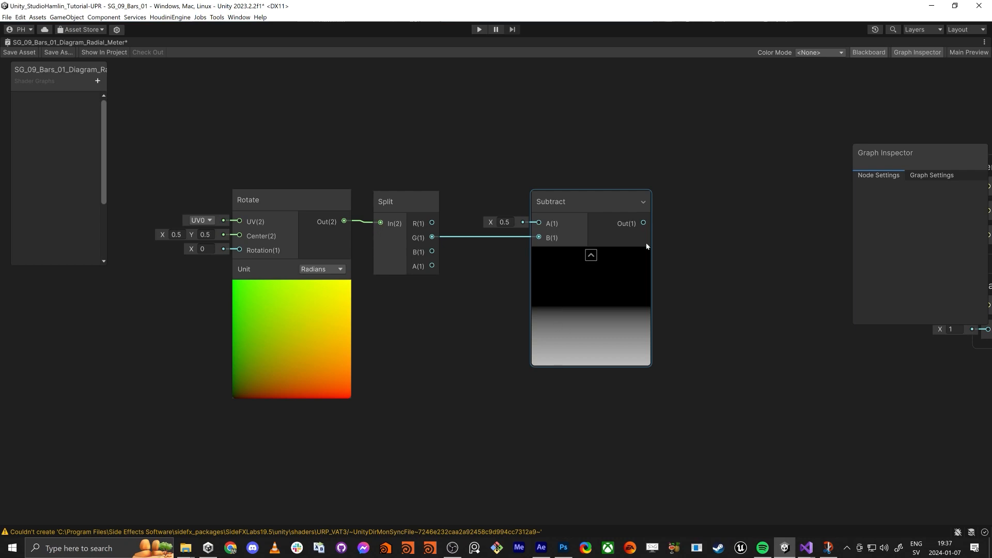
- Add an Absolute node fed by the Subtract output, and shift the whole node chain left to make room
drag(643, 223, 675, 234)
text(abs)
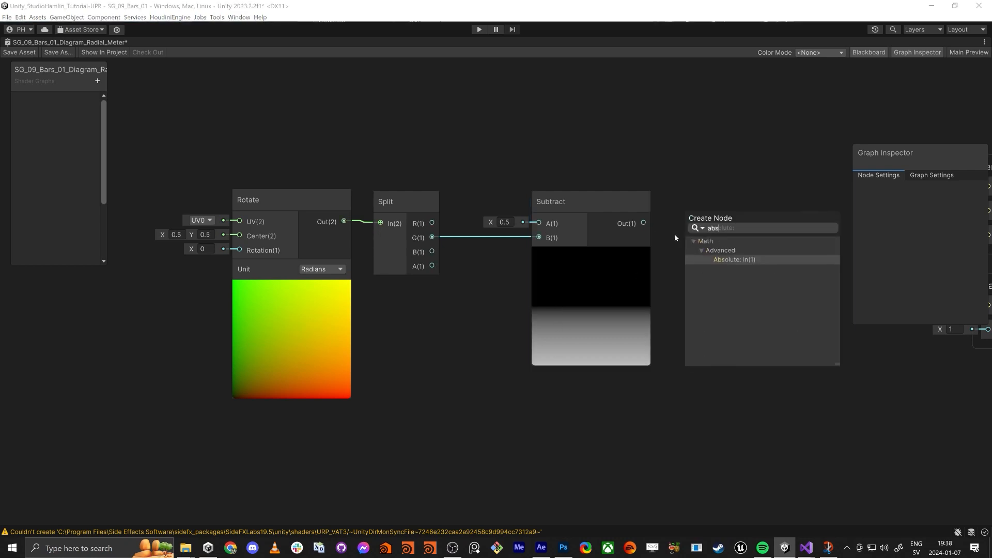
key(Return)
drag(752, 216, 734, 208)
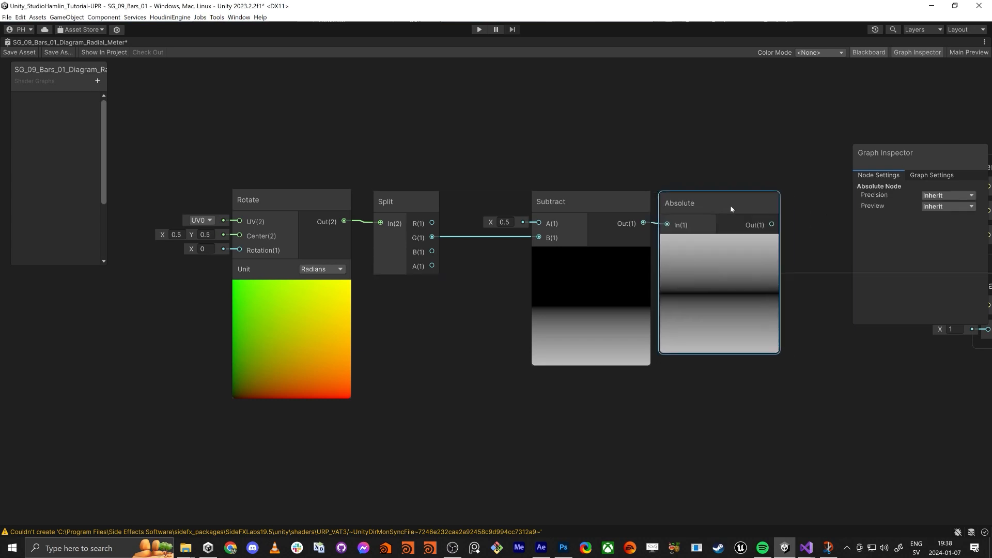
drag(188, 145, 733, 310)
drag(714, 202, 552, 223)
- Examine the gradient previews of the Subtract and Absolute nodes up close, and switch to Photoshop
drag(383, 182, 520, 231)
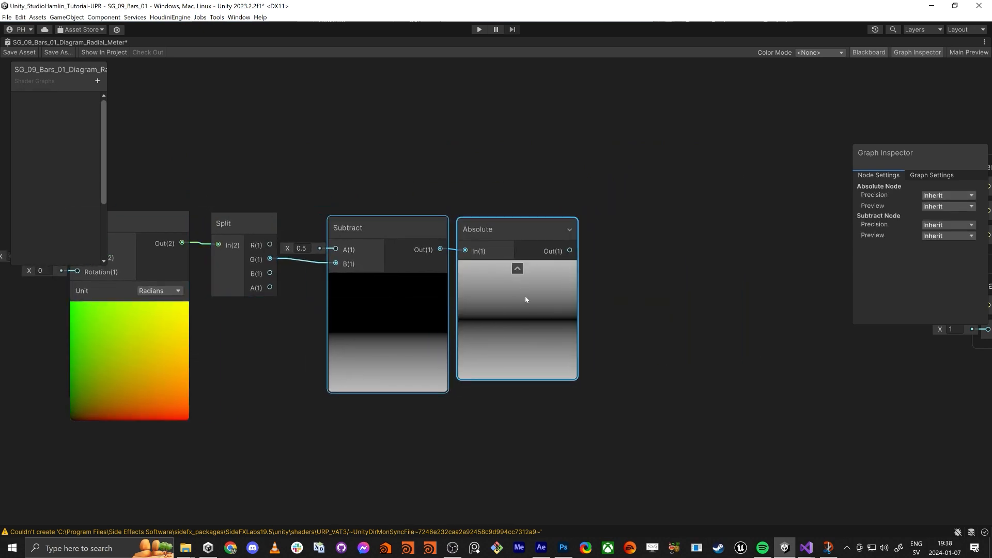
scroll(526, 299, up, 3)
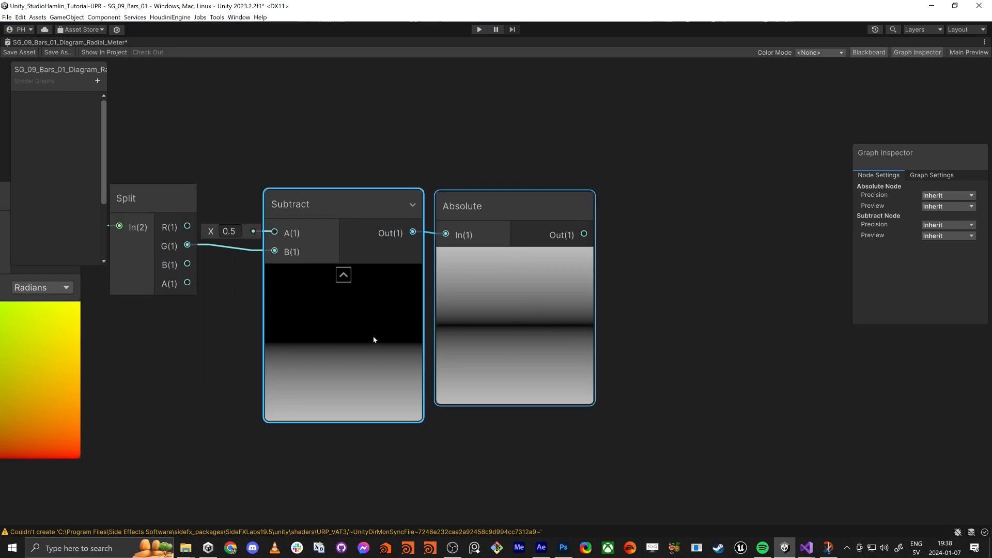
middle_drag(602, 315, 444, 324)
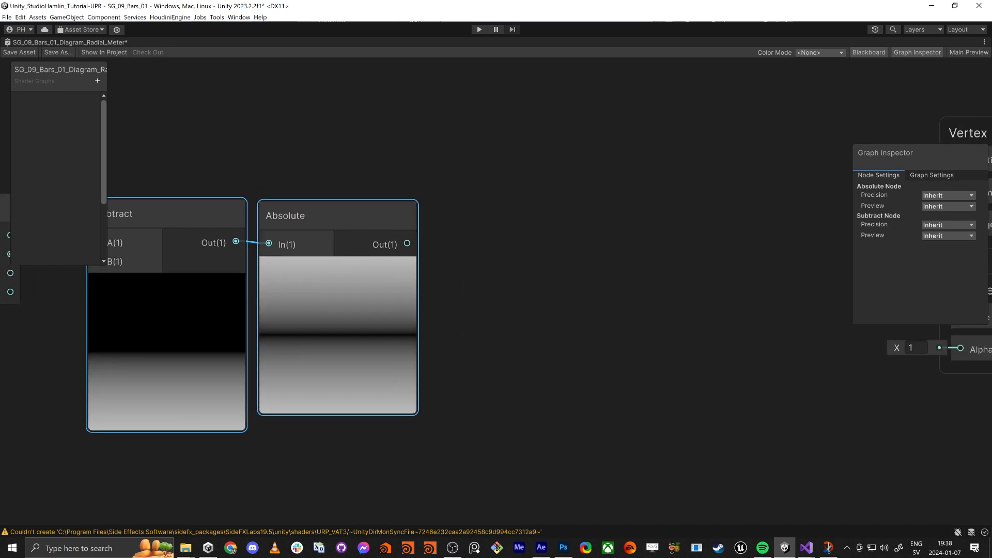
click(563, 547)
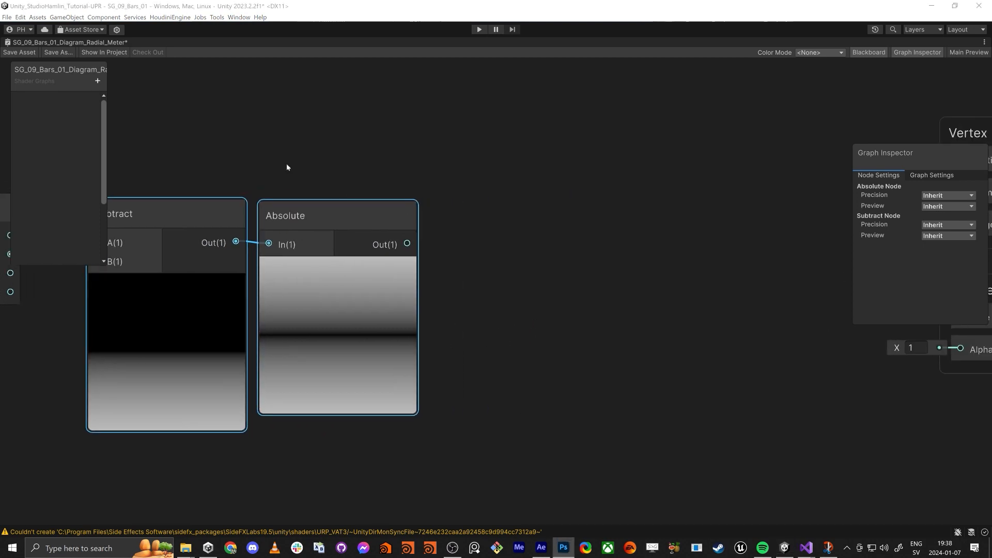
- Add a Float property named pointerThickness to the shader graph
click(97, 80)
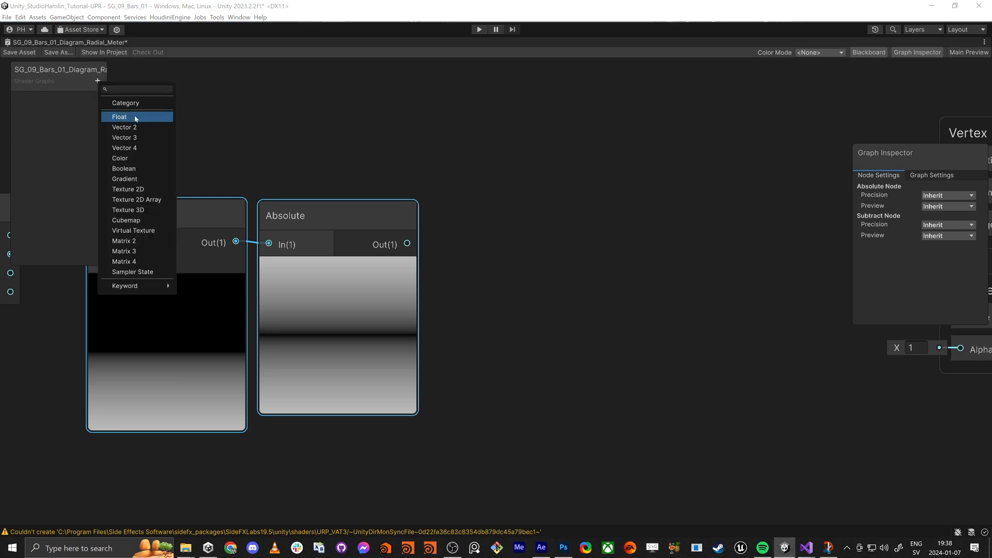
click(129, 116)
text(point)
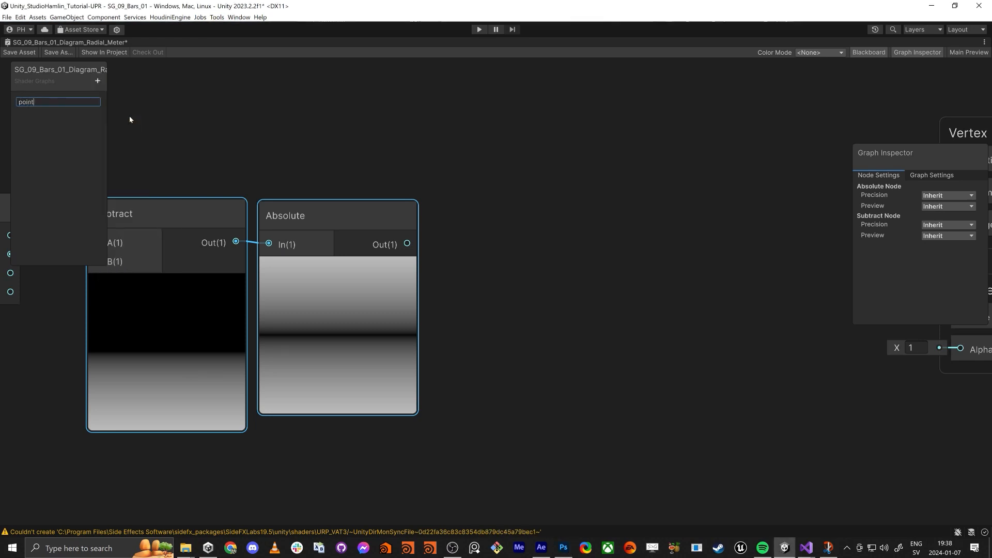
text(erThickness)
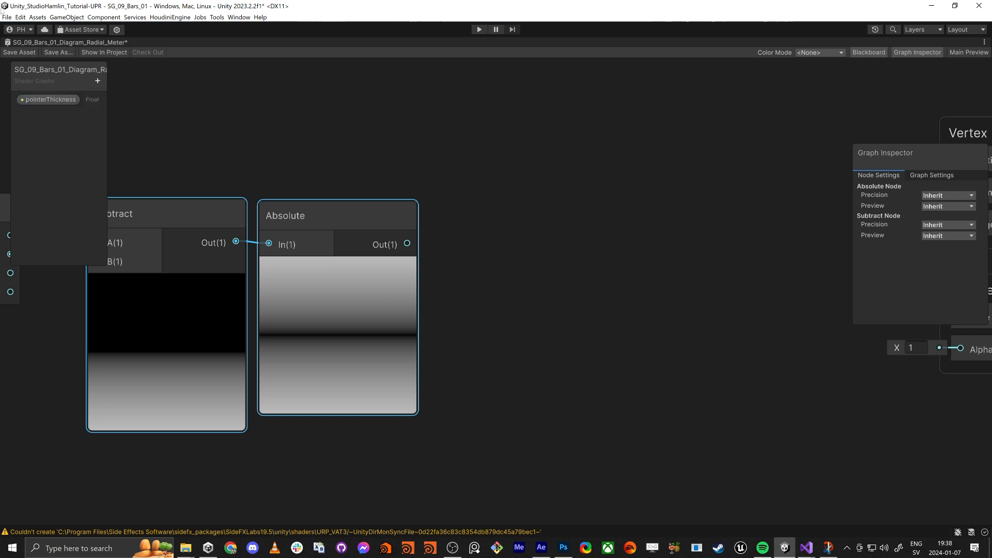
key(Return)
- Place the pointerThickness property as a node above the Absolute node, and set the property's mode to Slider
drag(48, 99, 392, 127)
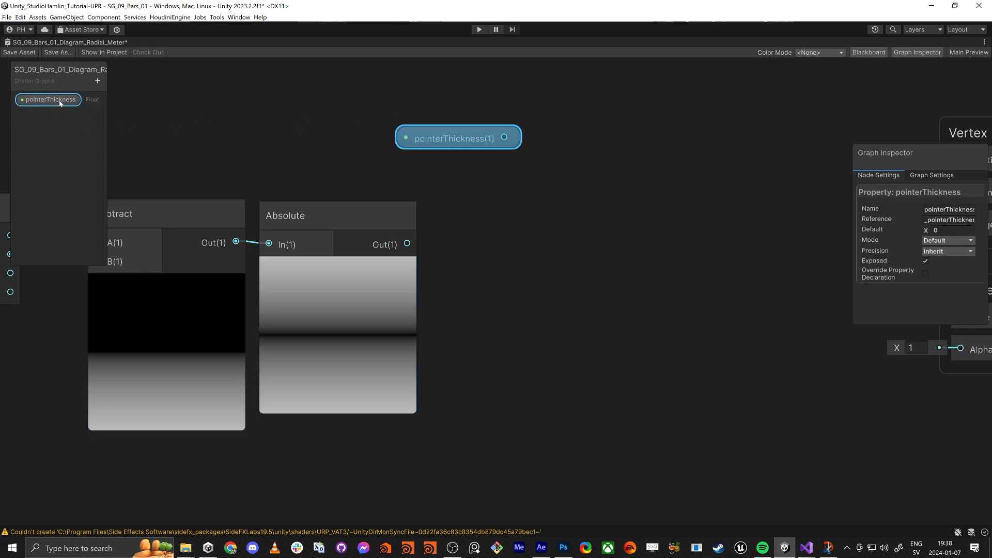
click(931, 240)
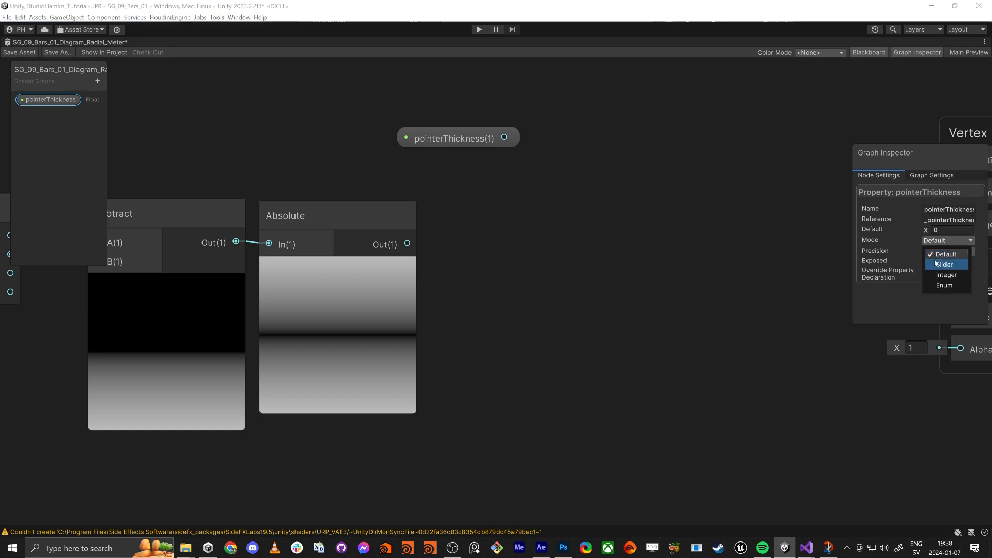
click(935, 264)
drag(465, 145, 355, 123)
click(462, 204)
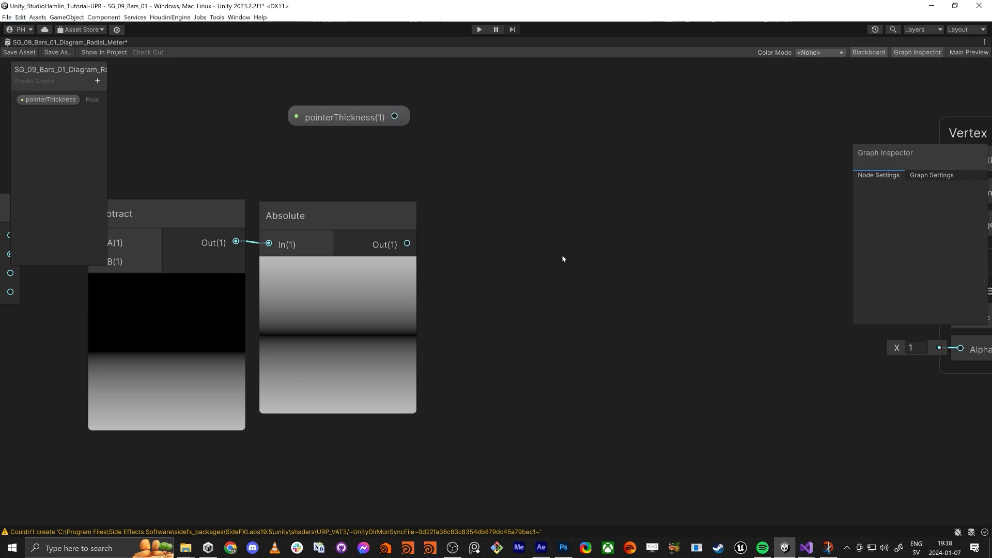
- Add a Floor node fed by the Absolute output
drag(407, 243, 611, 223)
text(floor)
key(Return)
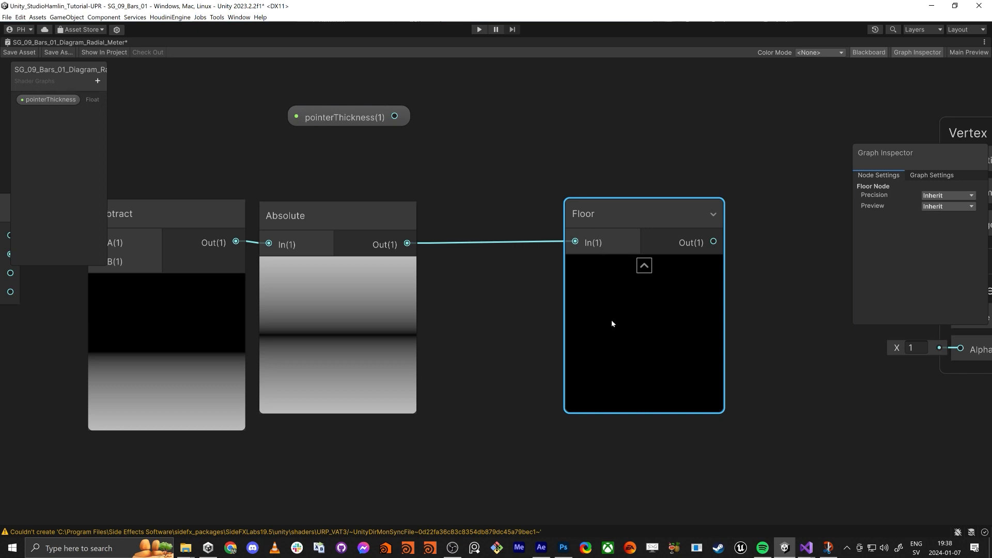
- Insert an Add node before Floor, with the Absolute output feeding its B input and its own output feeding Floor
click(466, 203)
key(space)
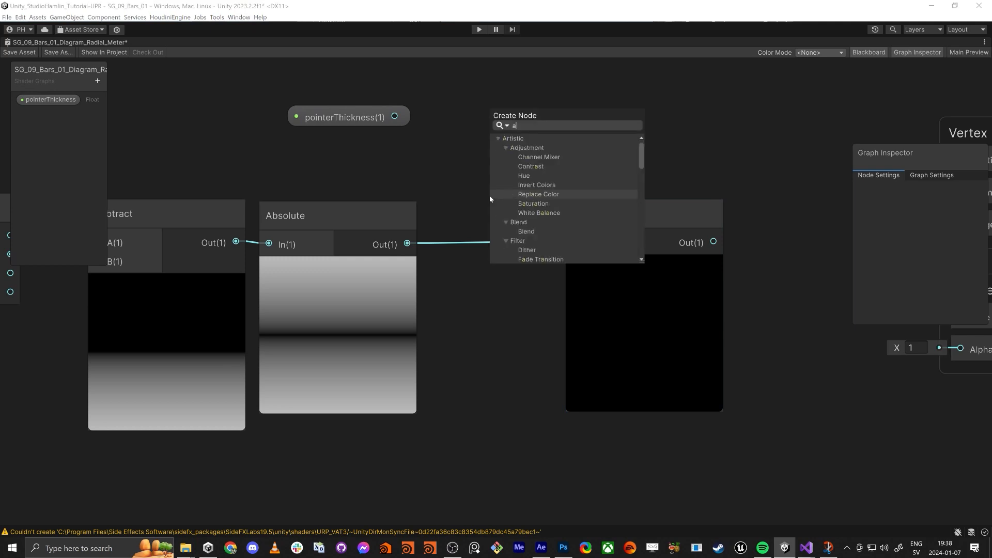
text(add)
key(Return)
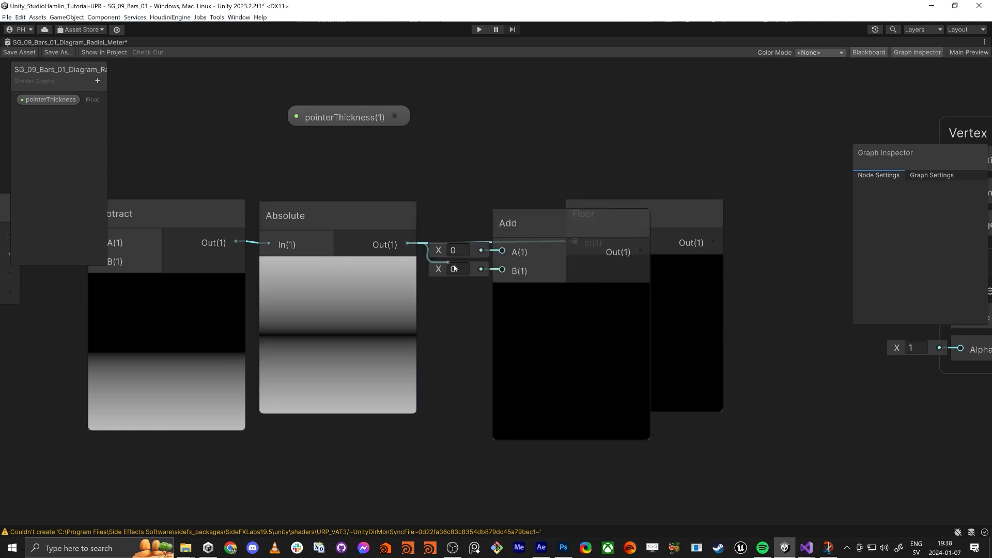
drag(407, 243, 502, 269)
drag(648, 205, 685, 219)
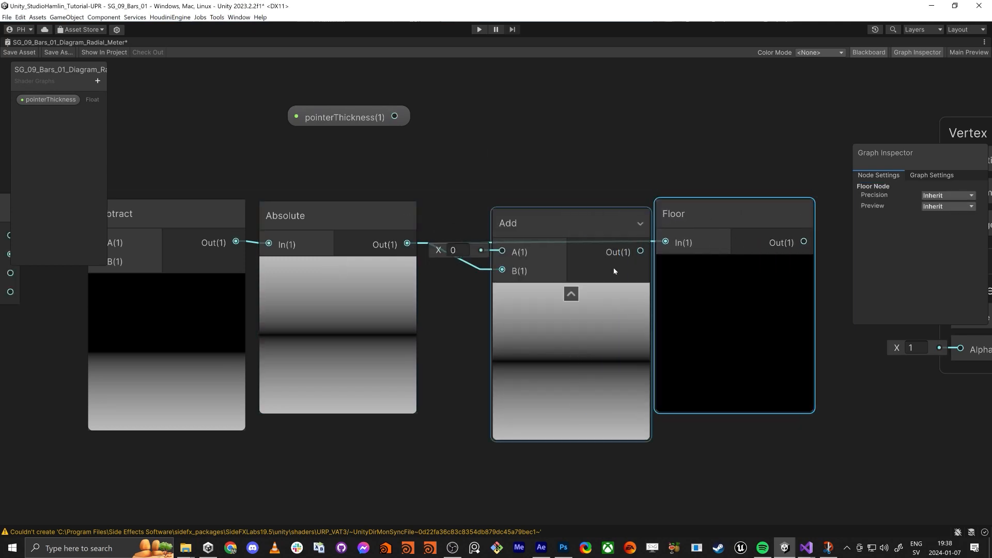
drag(640, 250, 665, 241)
- Align the Absolute, Add and Floor nodes in a row, leaving more space between Absolute and Add
drag(606, 237, 583, 220)
drag(395, 220, 394, 220)
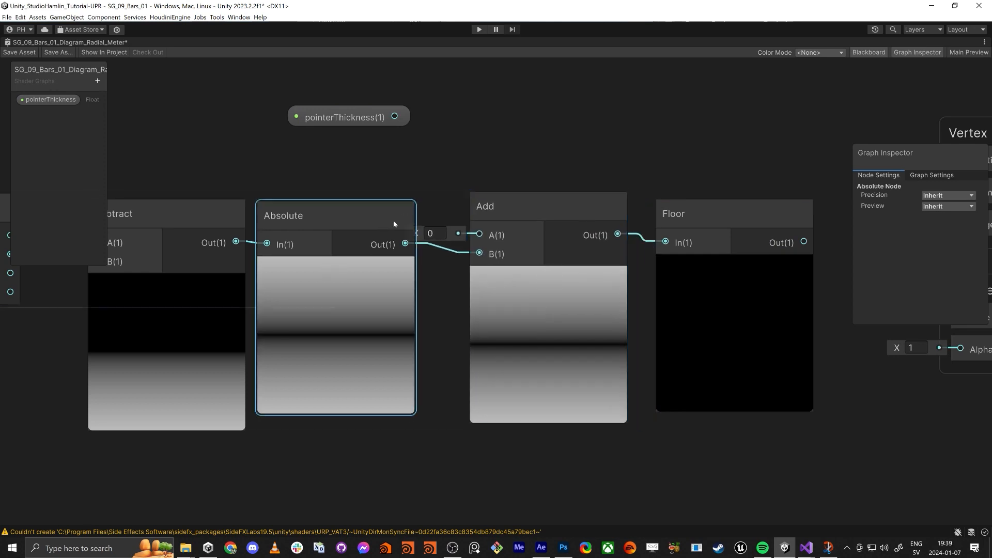
drag(474, 172, 663, 220)
scroll(641, 218, down, 5)
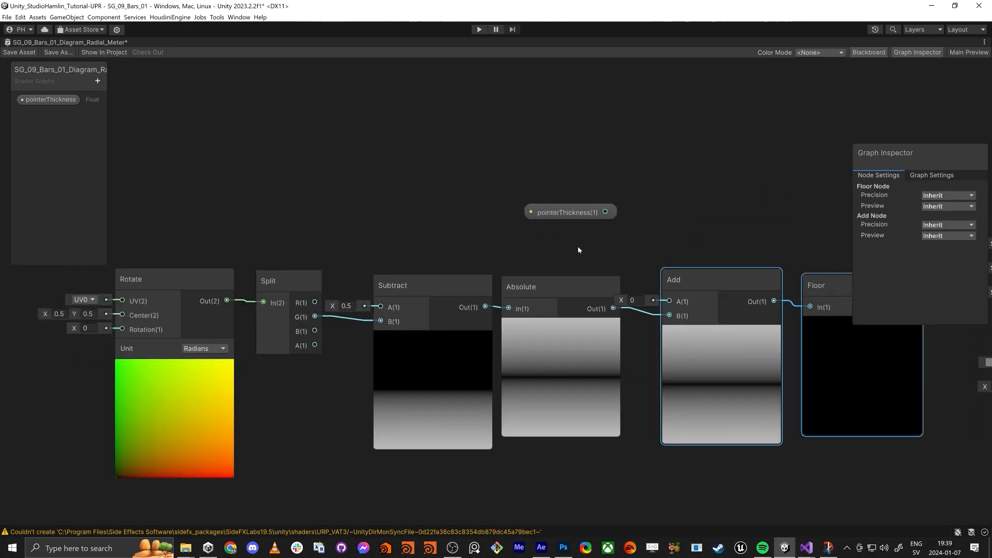
drag(660, 311, 667, 304)
- Shift the whole chain from Rotate to Floor left and slightly down, away from the Vertex and Fragment blocks
click(642, 249)
middle_drag(648, 263, 783, 255)
scroll(783, 255, down, 5)
drag(583, 317, 465, 310)
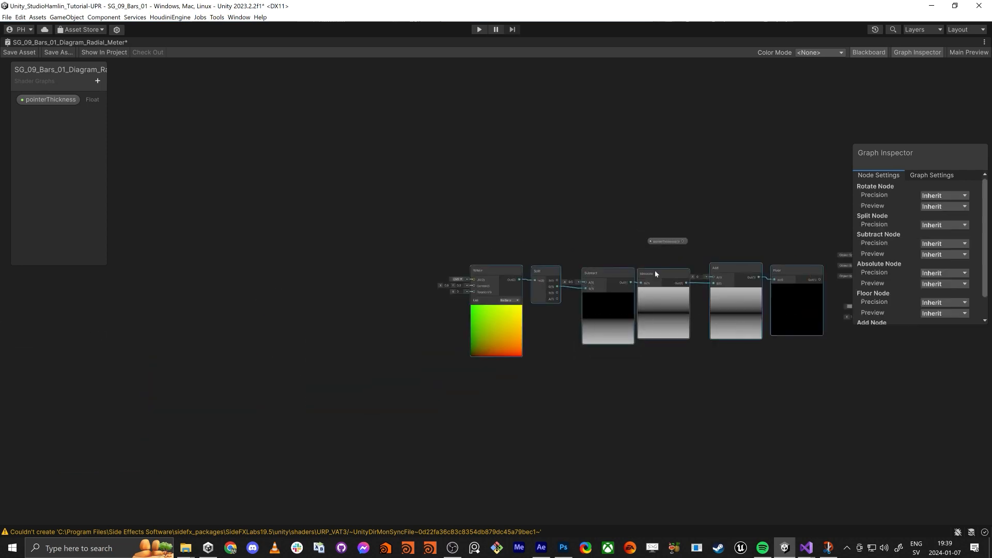
drag(789, 269, 602, 314)
click(846, 118)
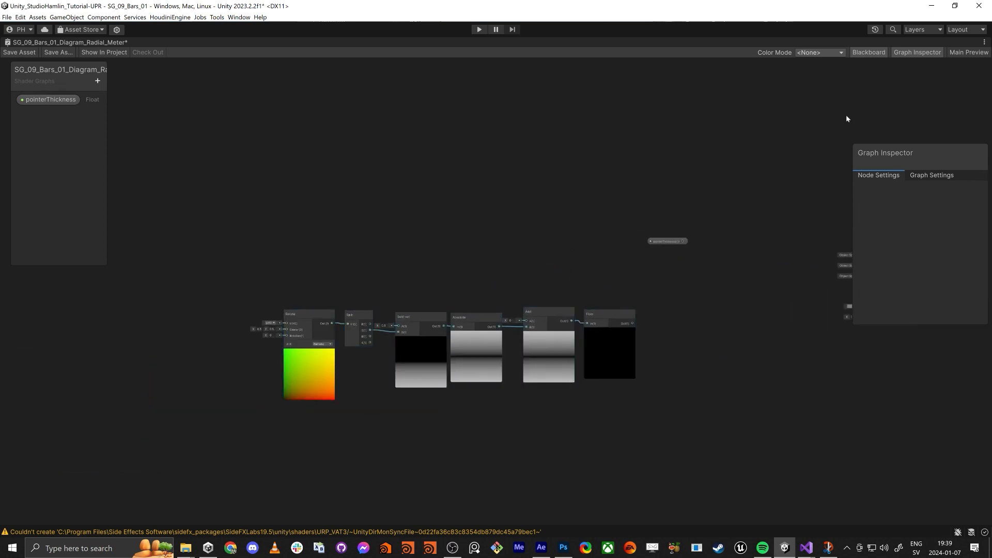
- Hide the Blackboard and Graph Inspector, and spread the Add and Floor nodes further apart along the row
click(869, 52)
click(918, 53)
scroll(632, 348, up, 4)
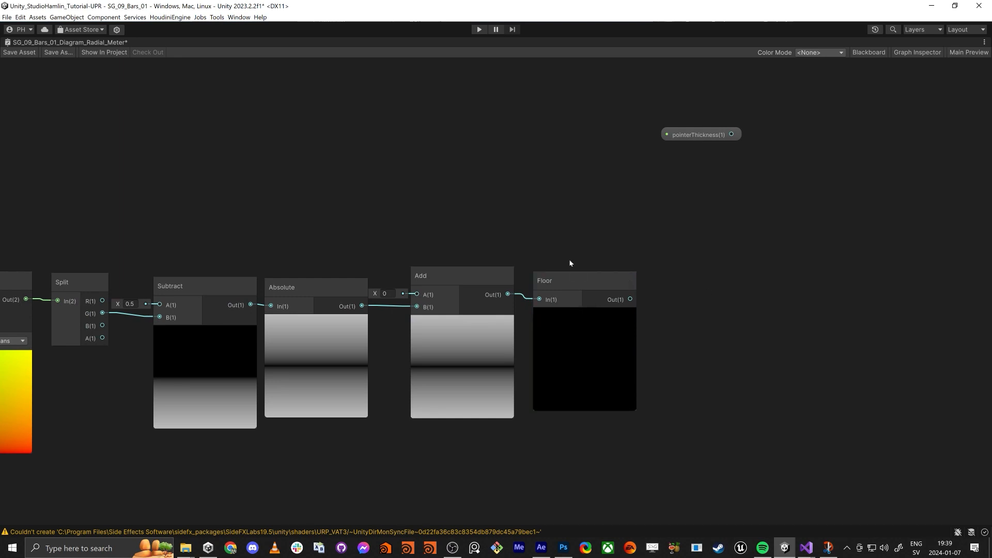
middle_drag(570, 261, 638, 254)
scroll(646, 250, down, 1)
drag(617, 272, 657, 269)
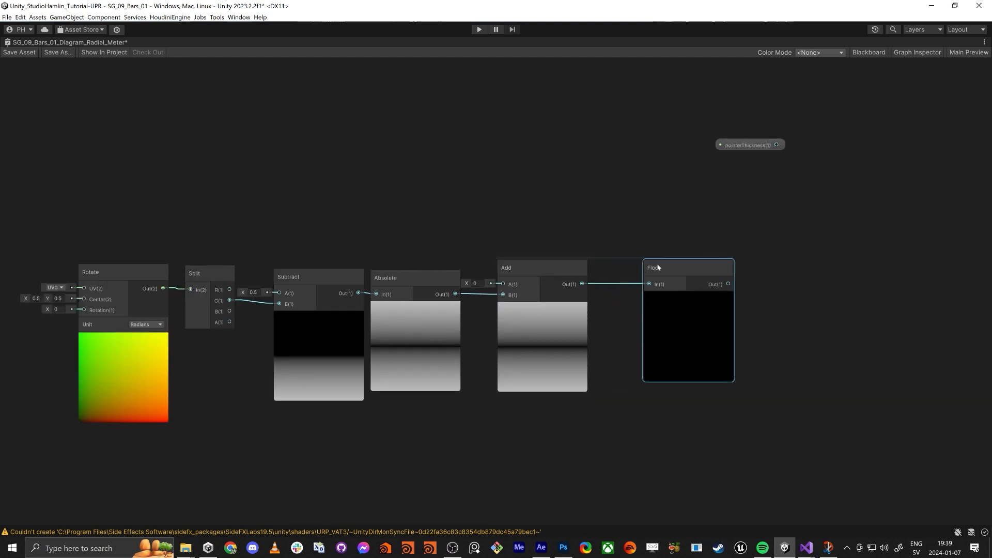
click(531, 277)
drag(541, 285, 564, 284)
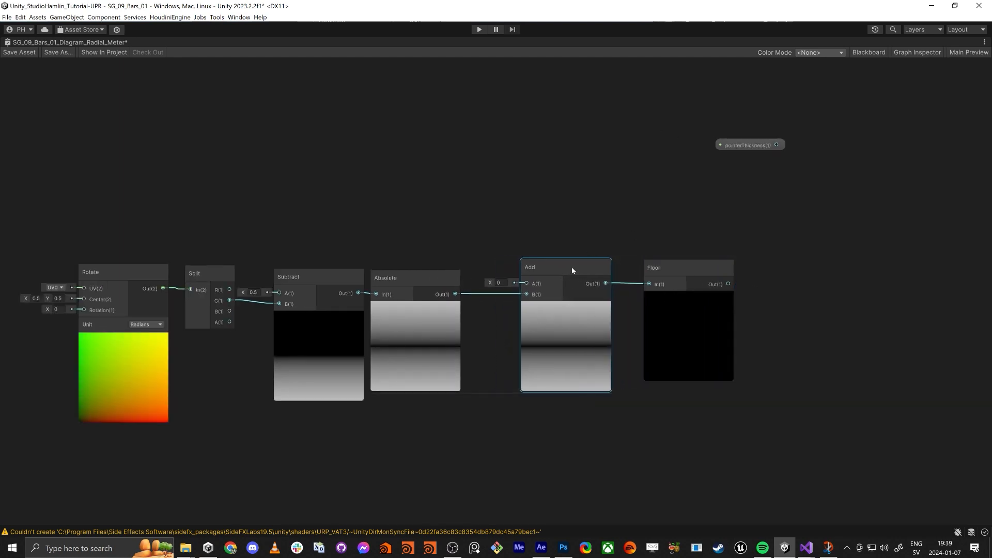
shift+click(412, 340)
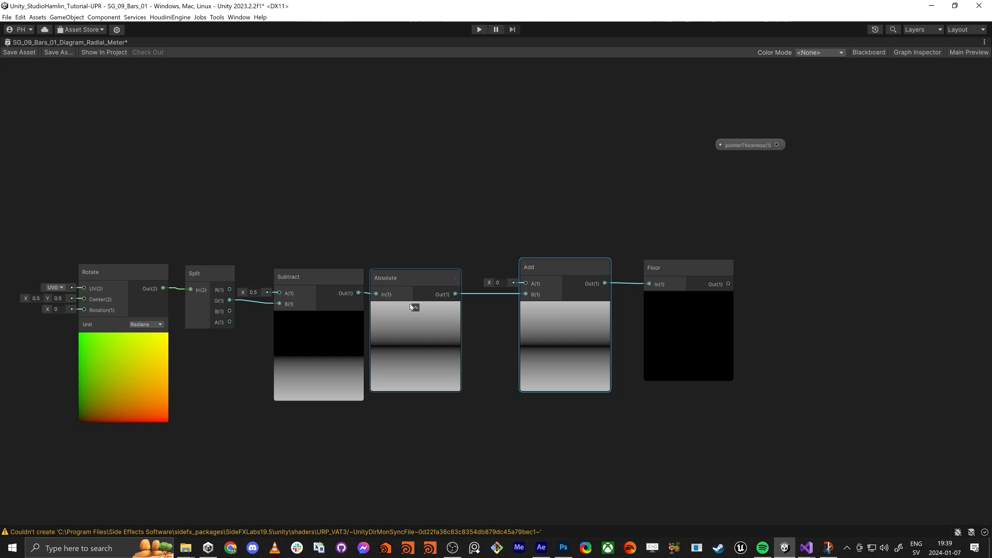
- Set the Add node's A input to 0.5 and raise it gradually to 0.96
click(499, 283)
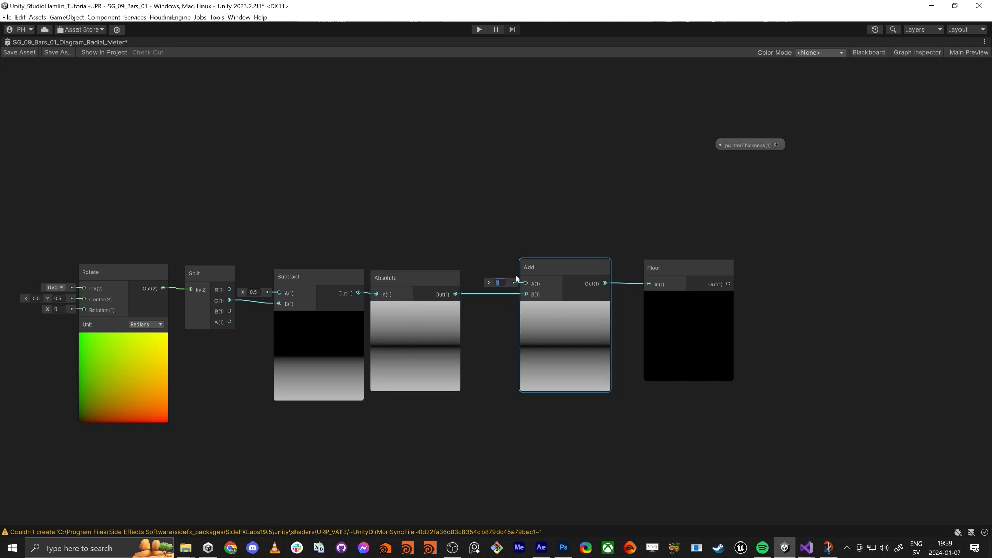
text(0.5)
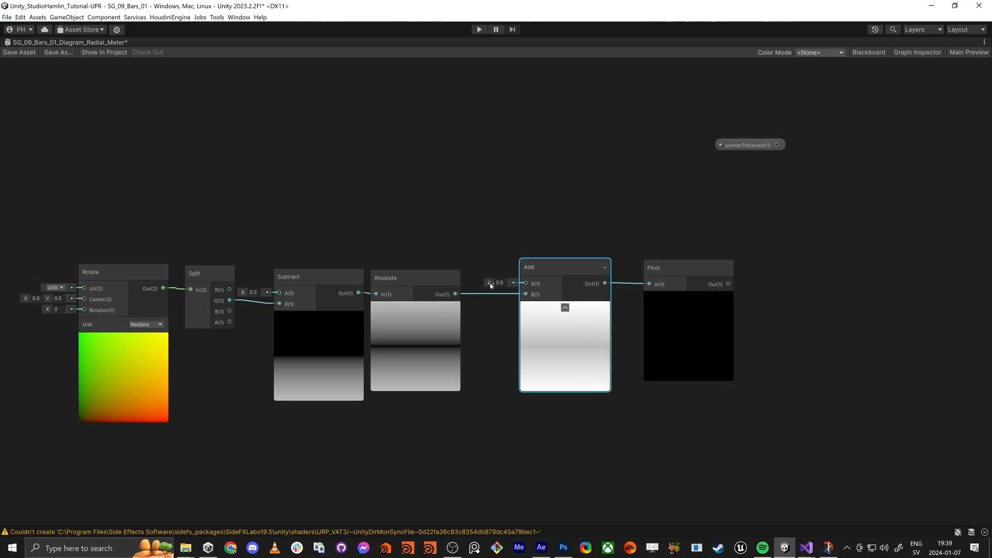
drag(490, 285, 494, 287)
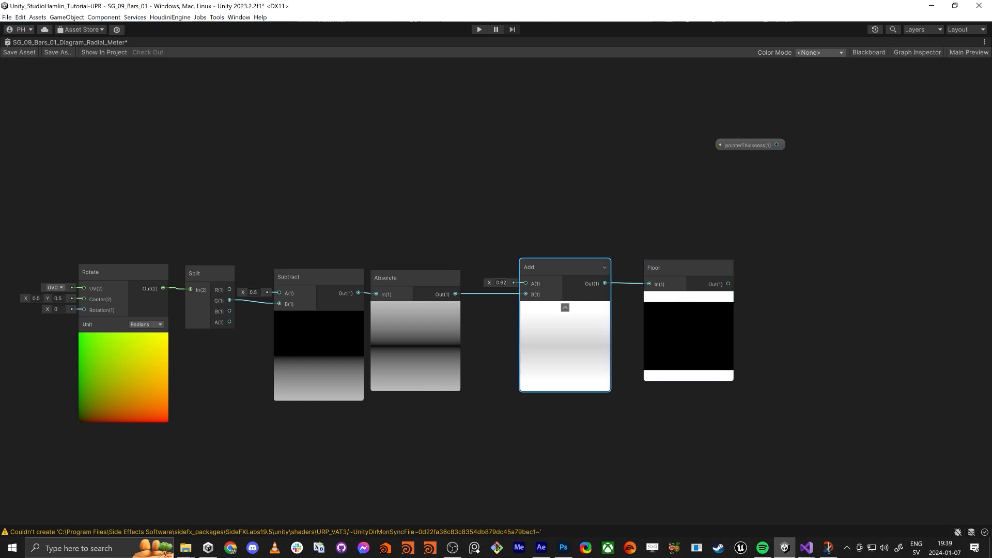
drag(489, 283, 503, 286)
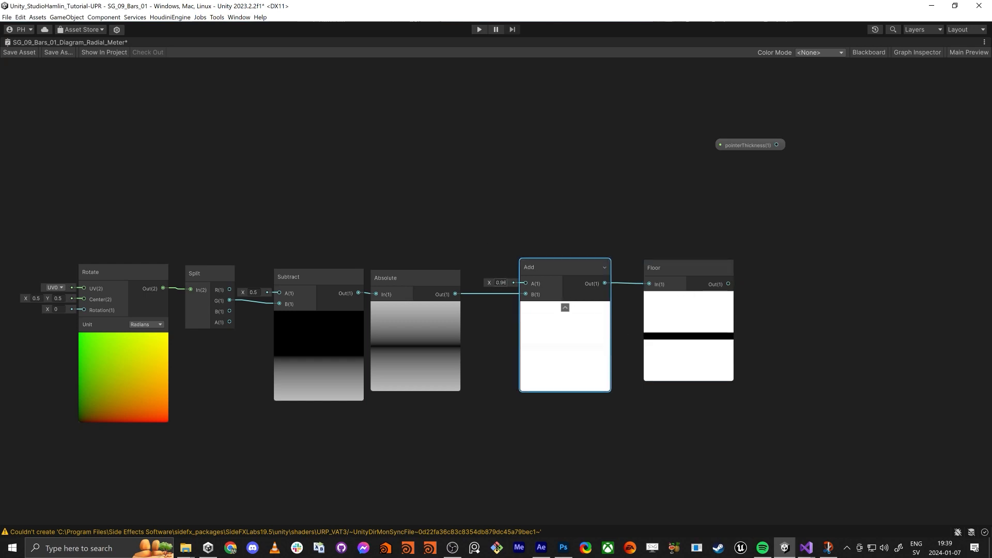
- Add a One Minus node fed by the Floor output
middle_drag(868, 333, 770, 332)
drag(629, 285, 686, 296)
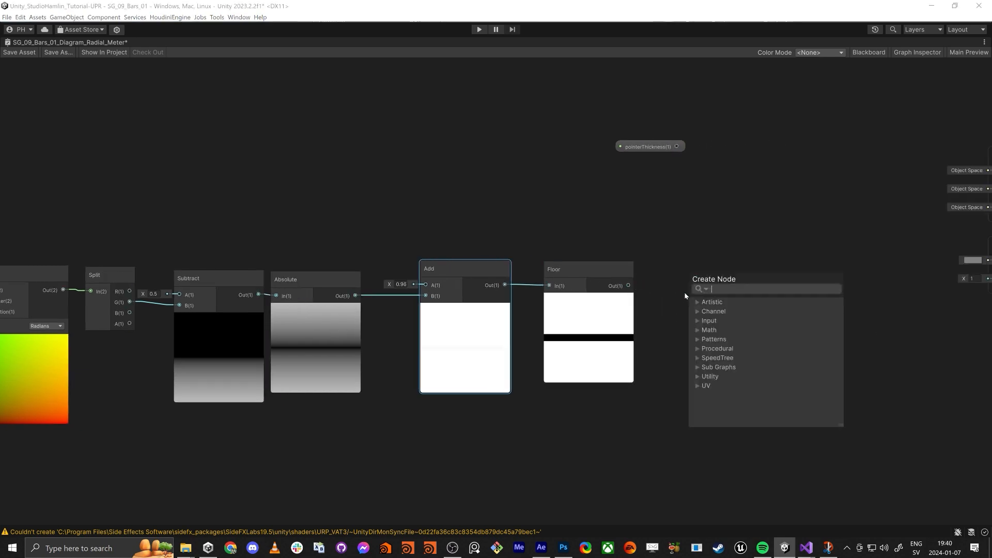
text(one minus)
key(Return)
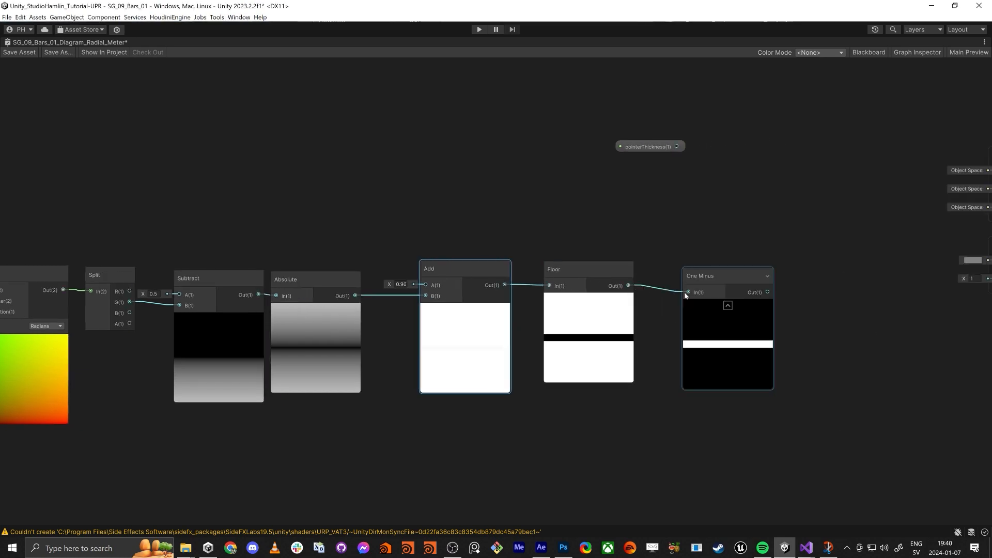
- Connect the One Minus output to the Fragment block's Alpha input, and align the One Minus node with Floor
middle_drag(977, 289, 857, 290)
drag(879, 283, 647, 295)
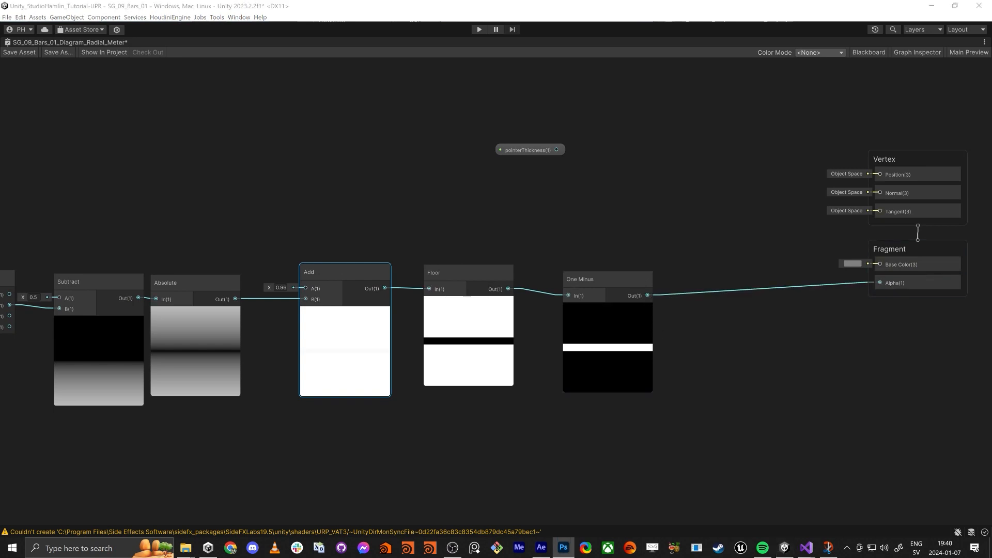
drag(608, 293, 613, 287)
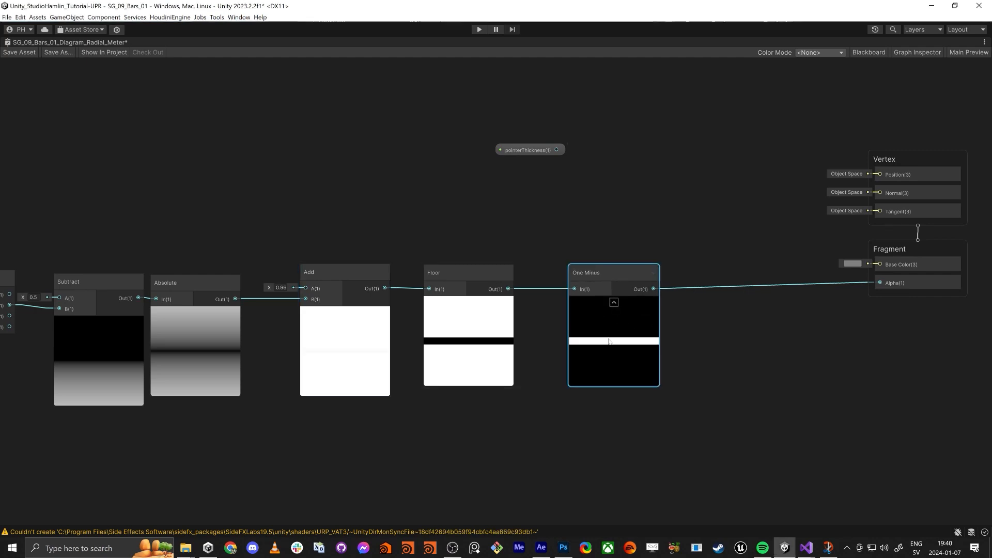
middle_drag(609, 342, 770, 340)
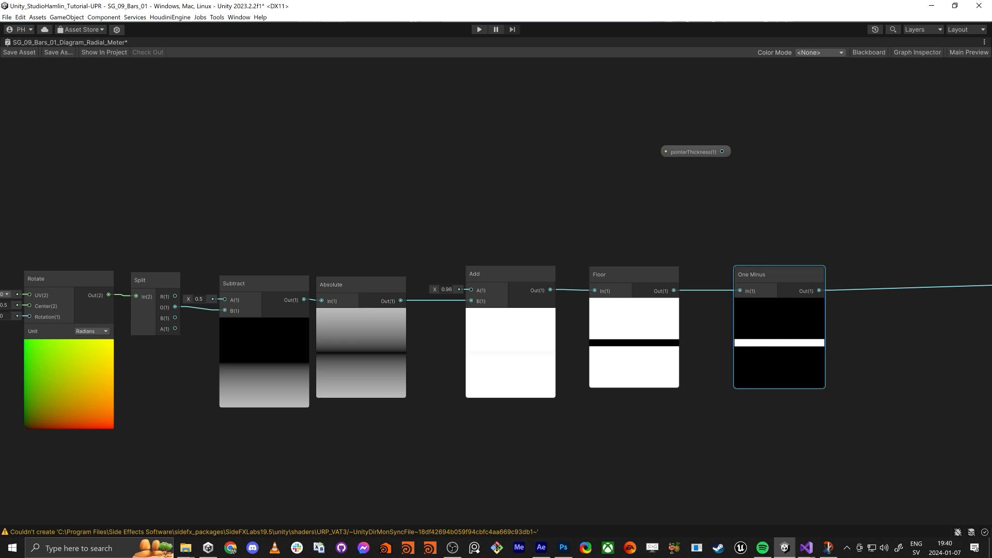
key(alt+Tab)
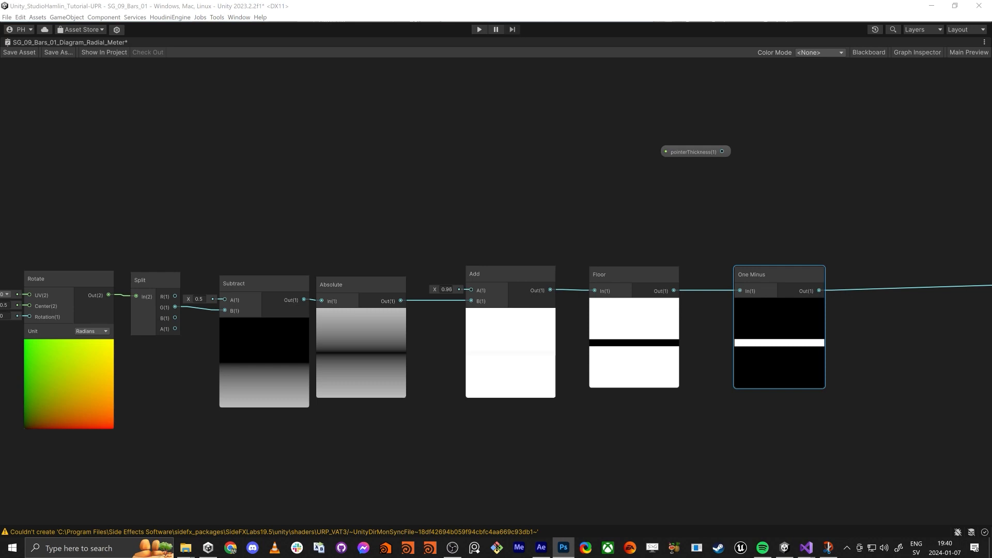
key(alt+Tab)
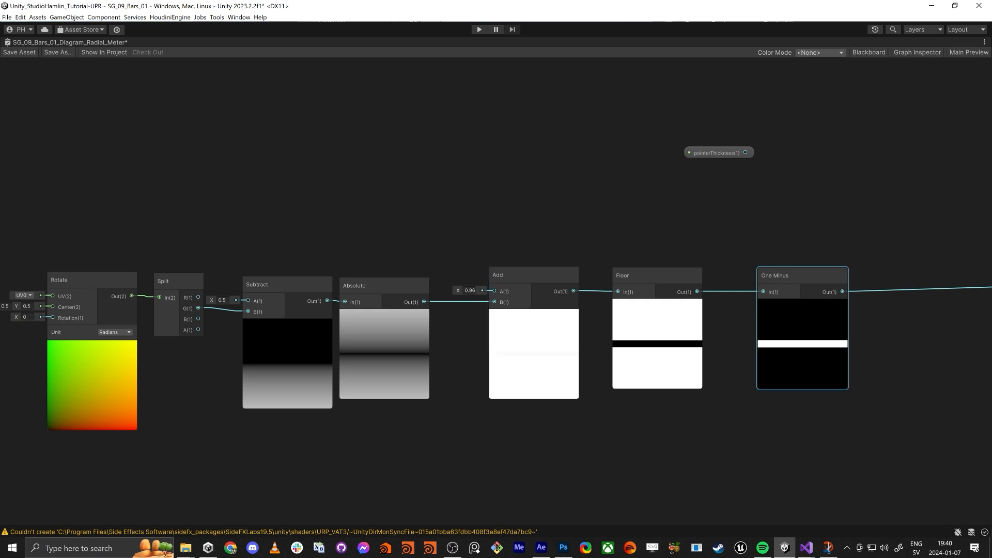
key(alt+Tab)
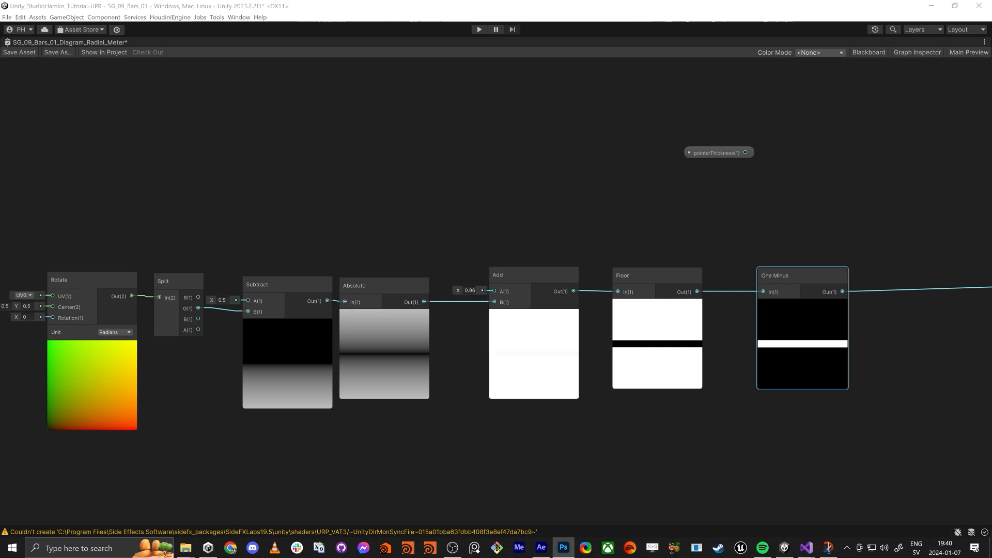
- Add a Multiply node with A set to 1 and B to 0.5 above the chain, and feed its output into Add's A input
click(456, 193)
key(space)
text(multiply)
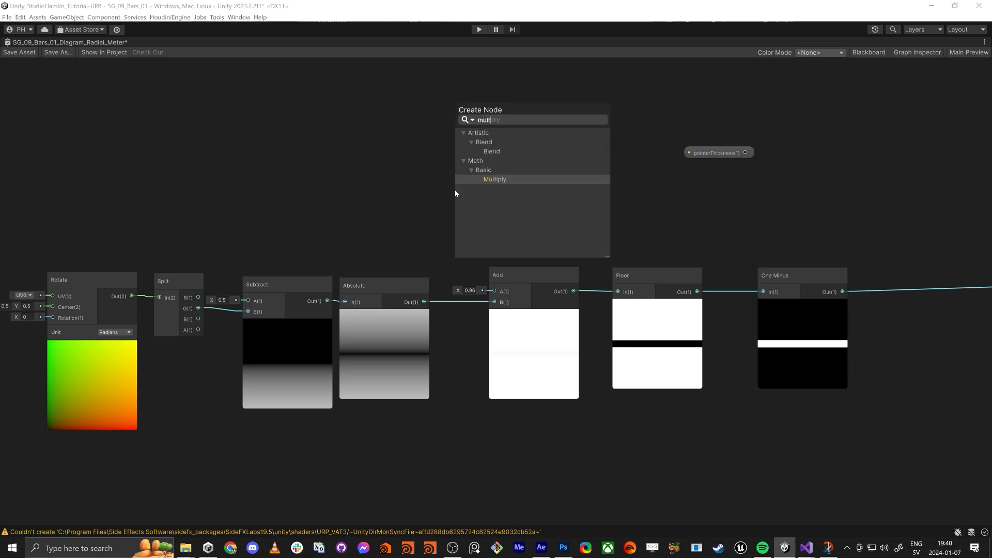
key(Return)
drag(480, 207, 433, 119)
text(1)
click(375, 147)
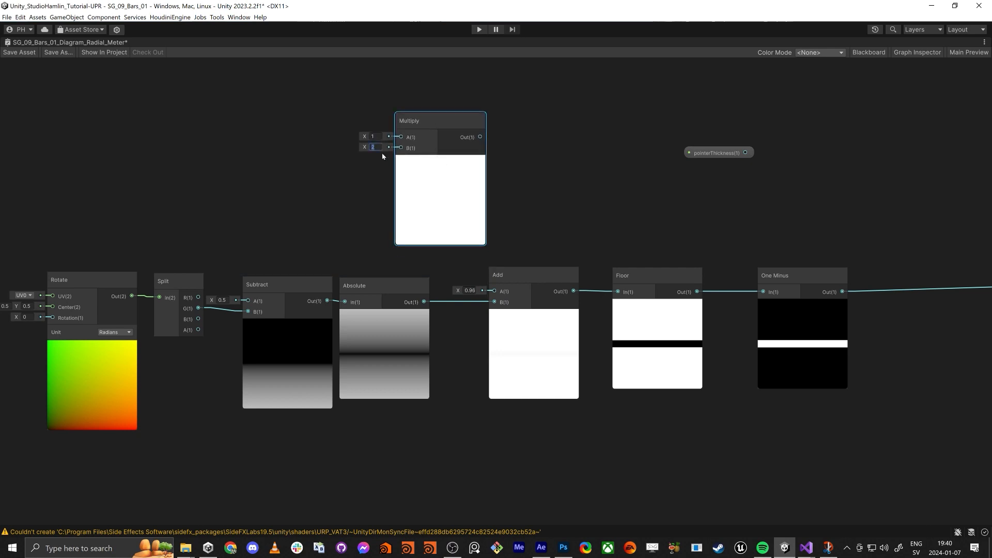
text(0.5)
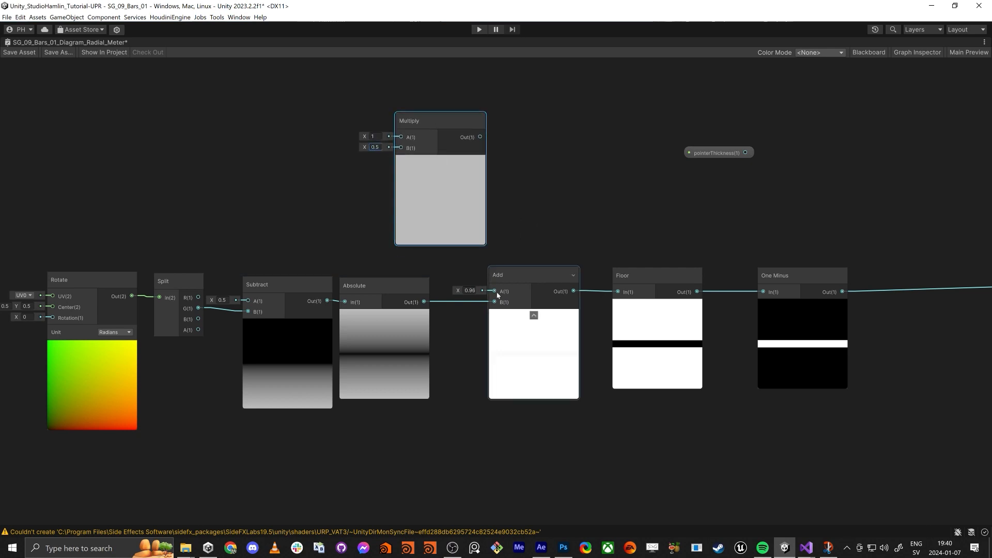
drag(494, 291, 449, 126)
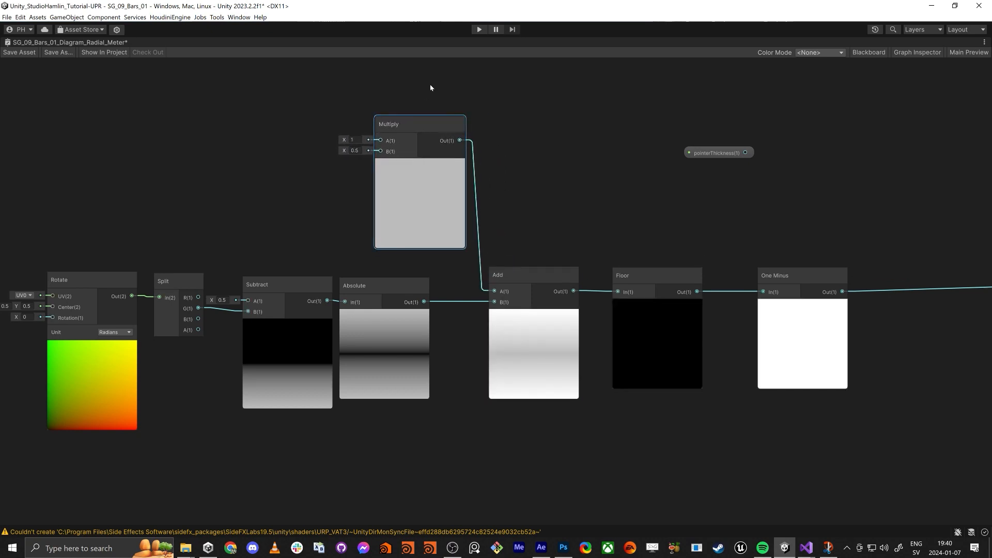
shift+click(524, 291)
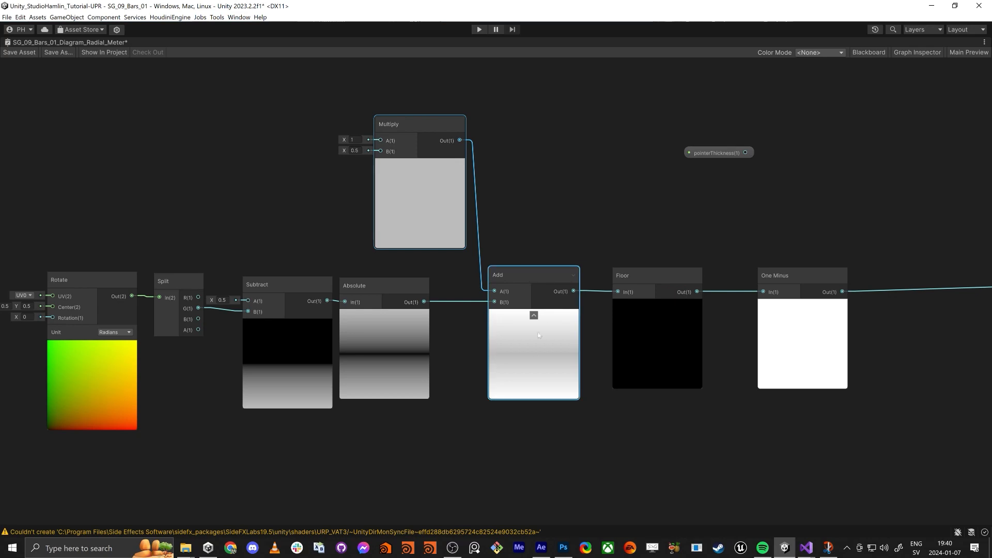
- Align the Add node with the Absolute and Floor connections, and shift the Multiply node back above Absolute
drag(524, 291, 520, 268)
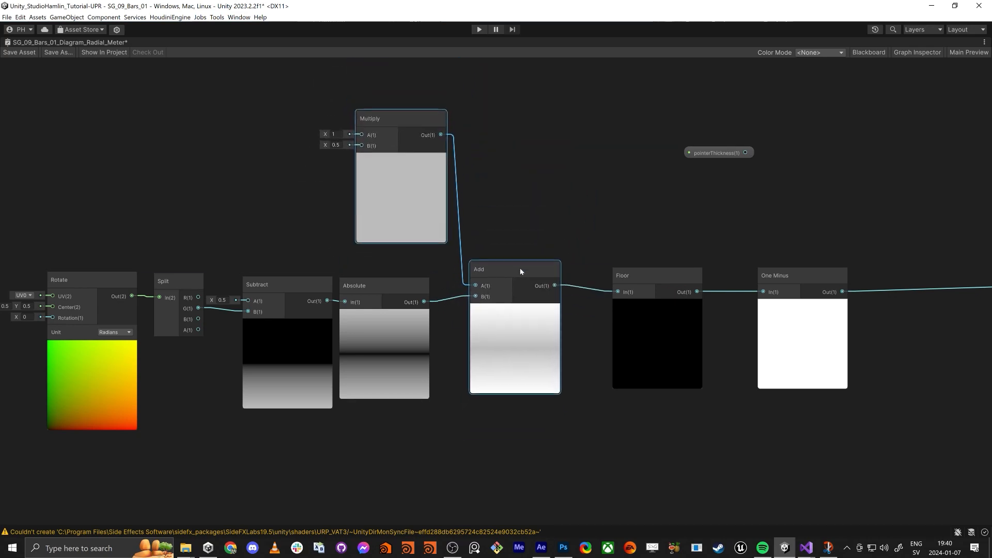
middle_drag(504, 215, 529, 228)
click(553, 209)
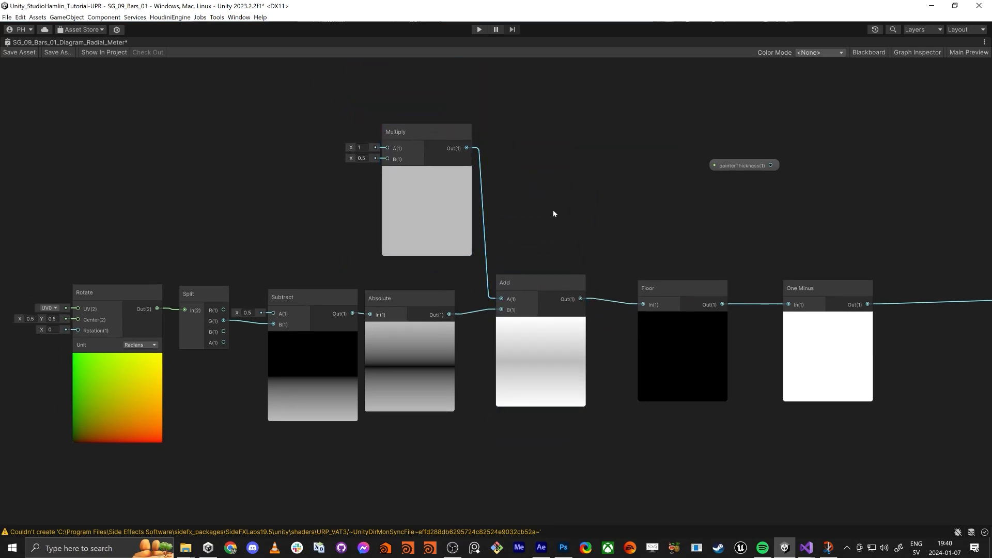
drag(531, 275, 535, 279)
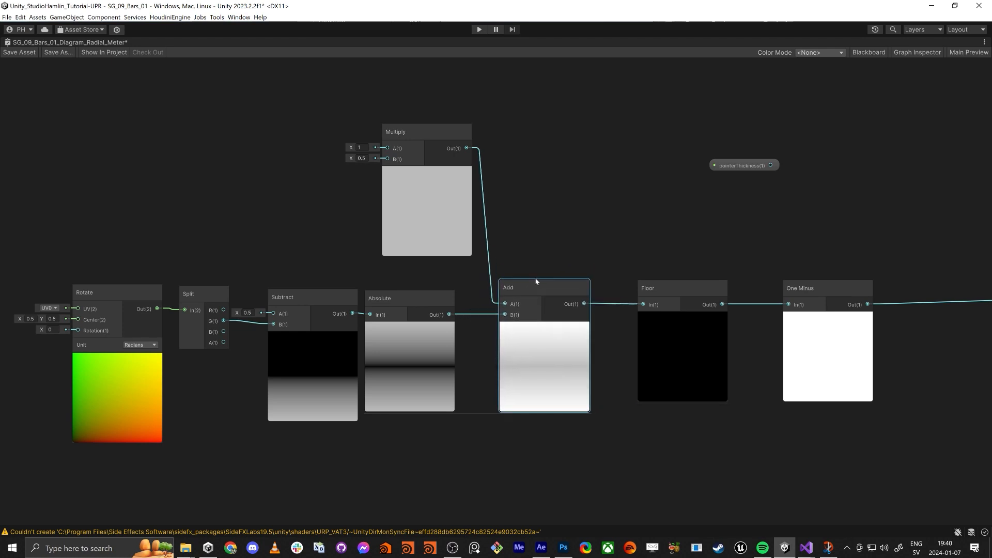
mouse_move(434, 124)
mouse_down()
mouse_move(427, 143)
mouse_move(416, 123)
mouse_up()
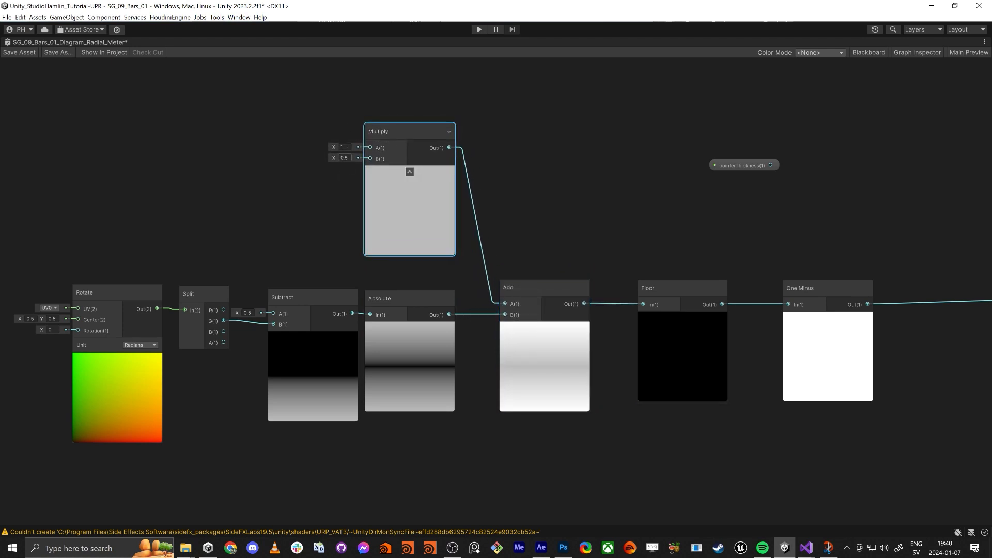
- Disconnect Multiply from Add, set Add's A input to 0.5, and reconnect Multiply's output to it
click(476, 255)
key(Delete)
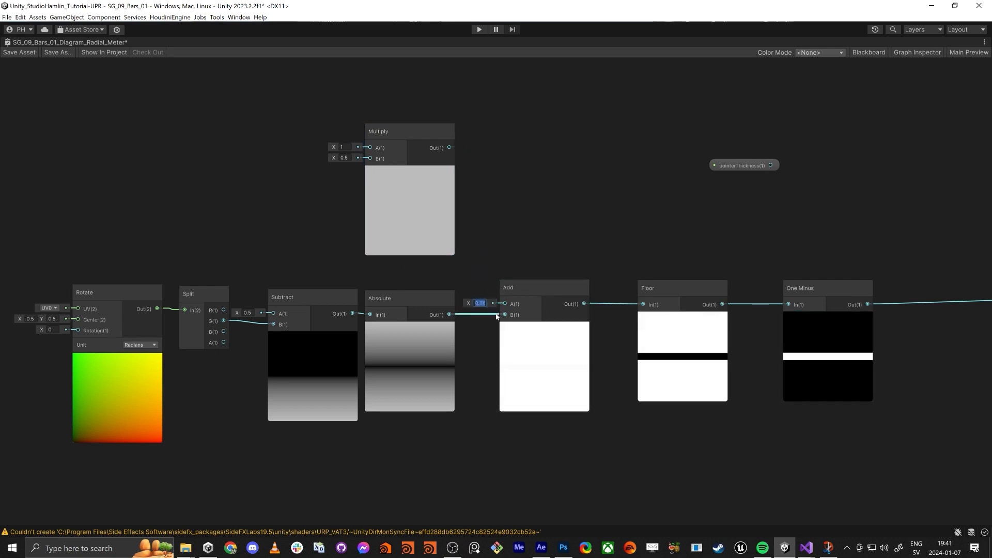
text(0.5)
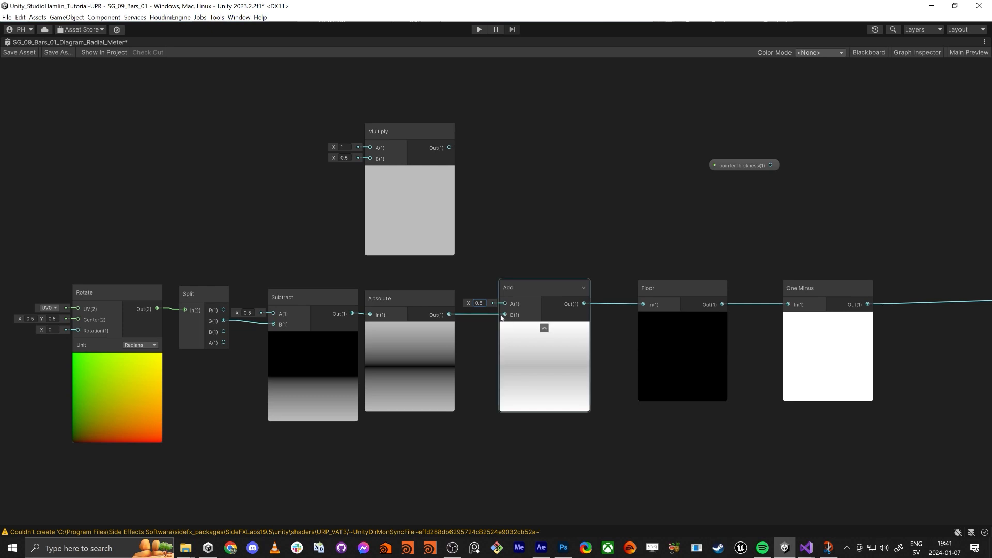
click(405, 143)
drag(450, 147, 505, 304)
- Place a pointerThickness property node ahead of the Multiply node and show its settings in the Graph Inspector
middle_drag(502, 206, 554, 217)
scroll(451, 251, down, 1)
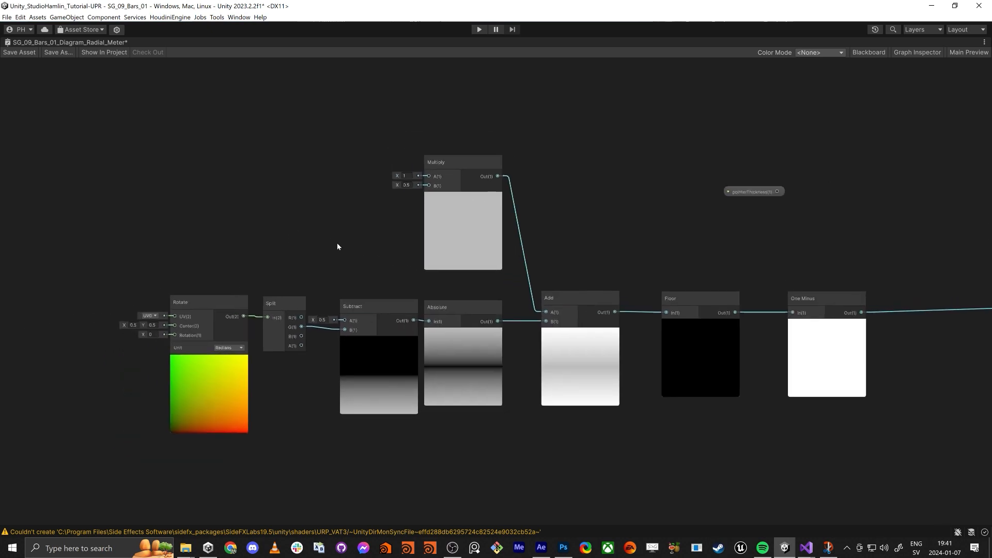
middle_drag(337, 243, 388, 264)
key(space)
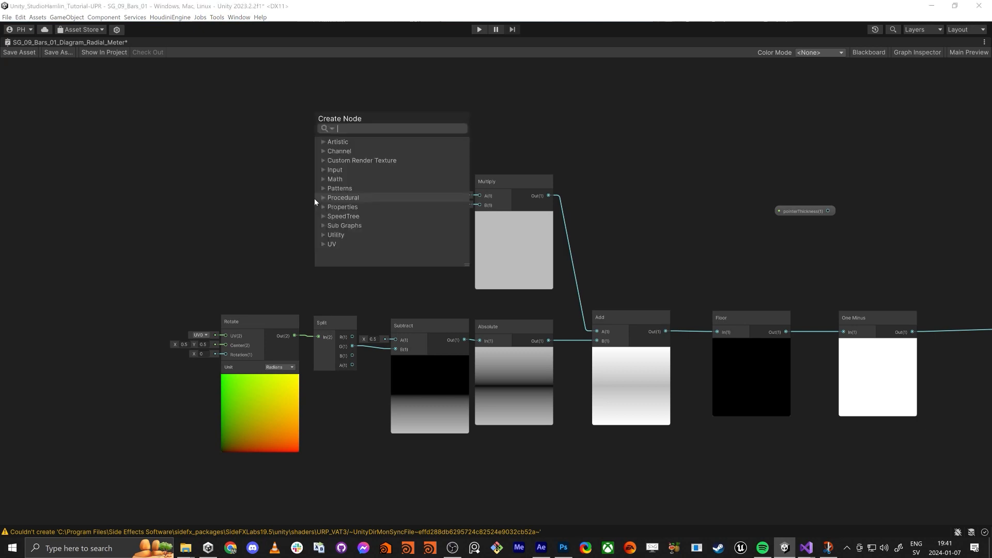
click(916, 51)
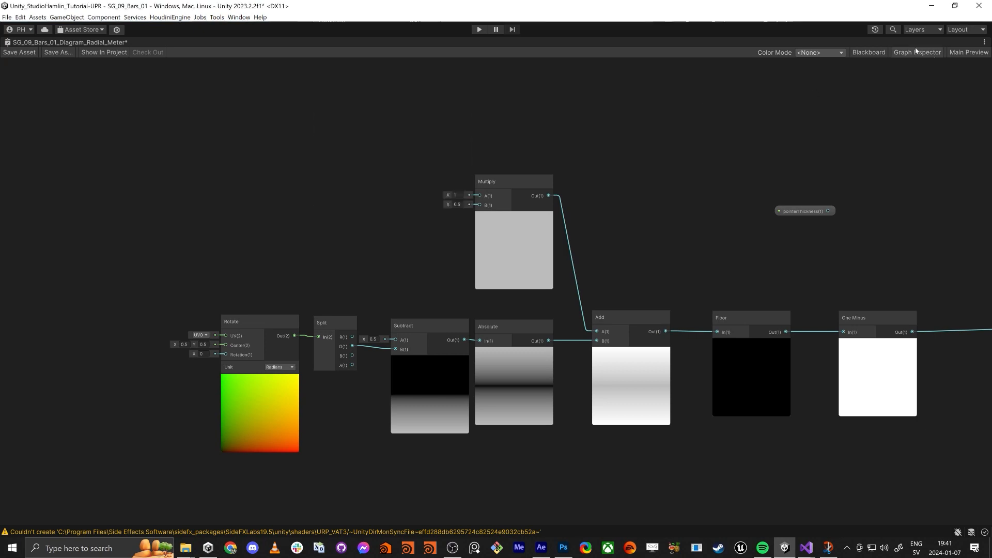
click(869, 52)
drag(47, 99, 357, 203)
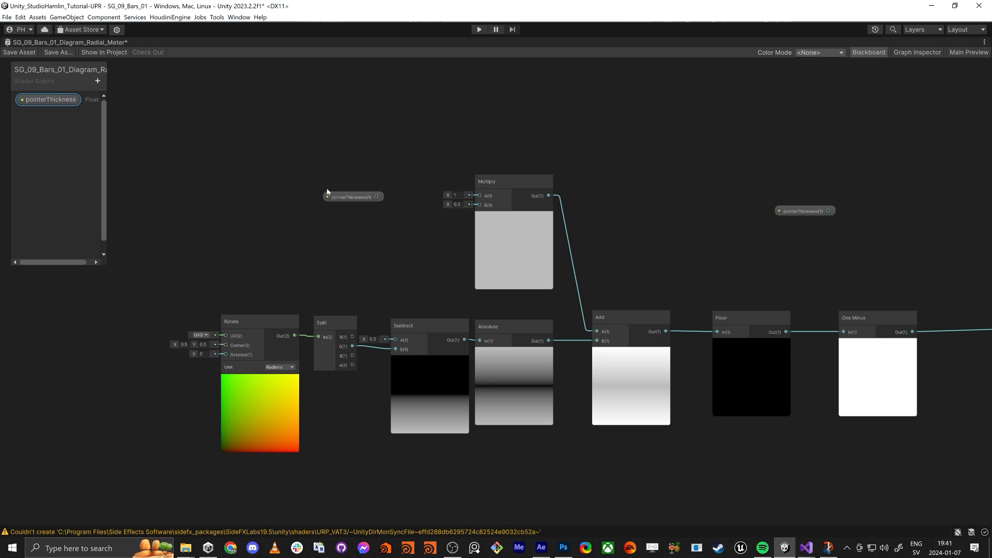
click(910, 54)
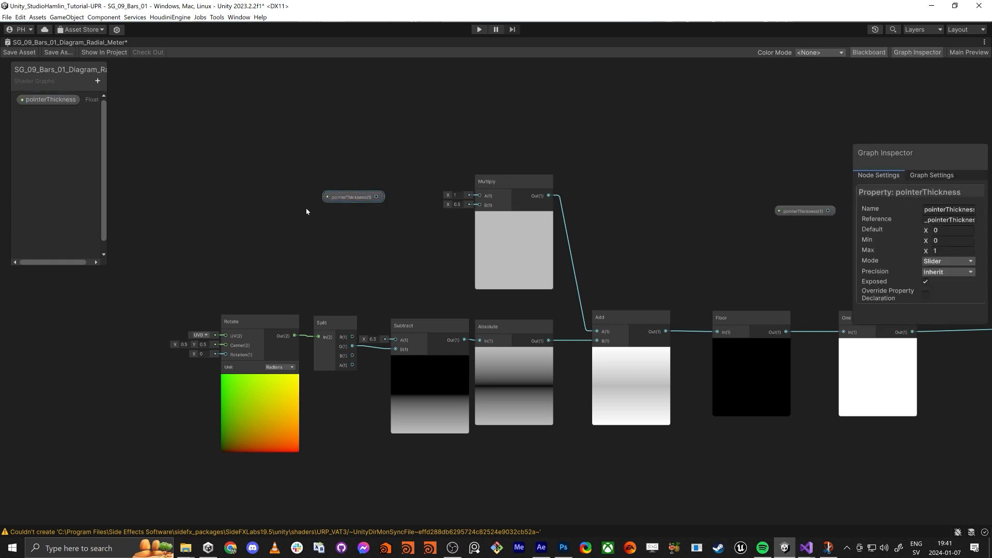
drag(349, 196, 276, 209)
- Add a One Minus node fed by pointerThickness and connect its output to Multiply's A input
key(space)
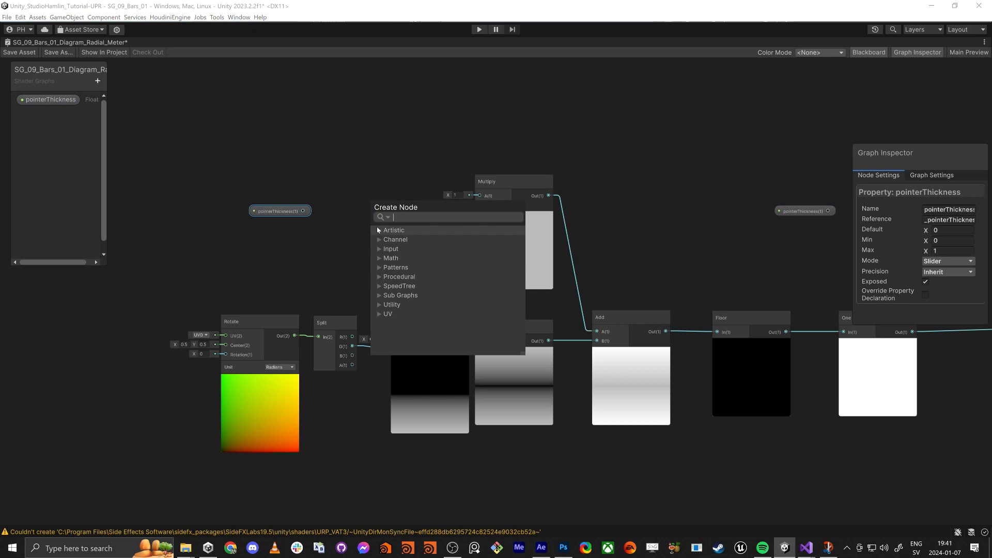
text(one min)
key(Return)
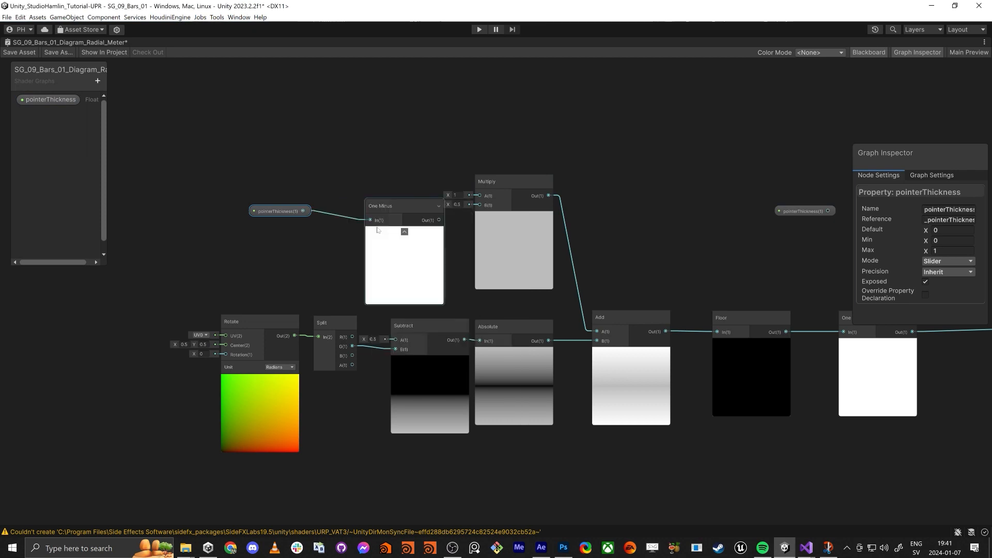
drag(282, 210, 246, 211)
drag(380, 209, 480, 196)
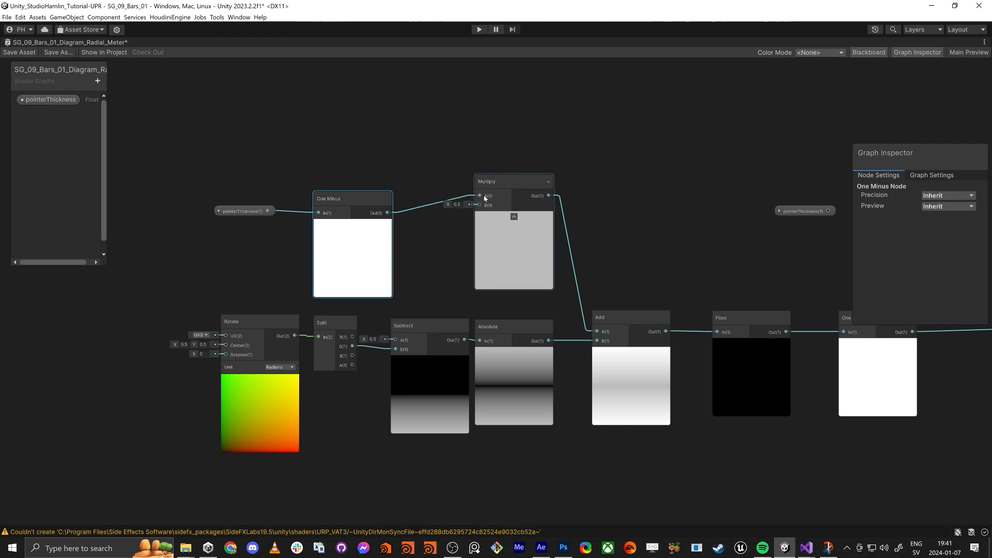
- Raise the pointerThickness property's default value gradually to 0.88
click(243, 211)
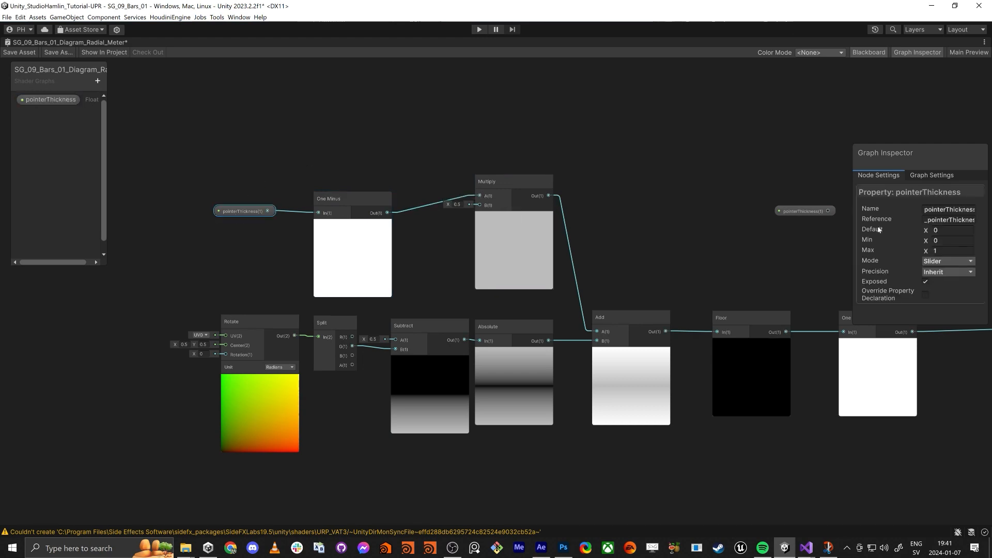
drag(928, 231, 937, 231)
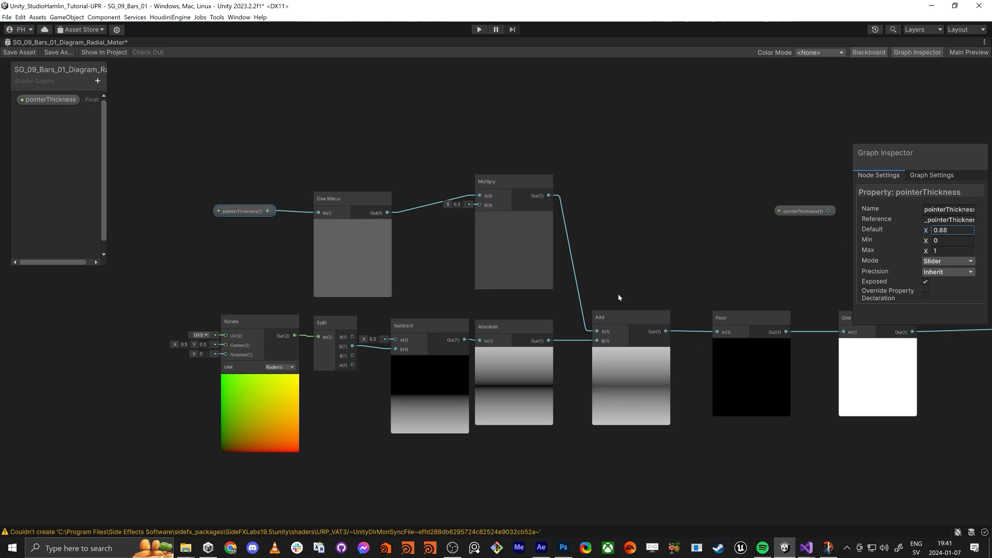
key(alt+Tab)
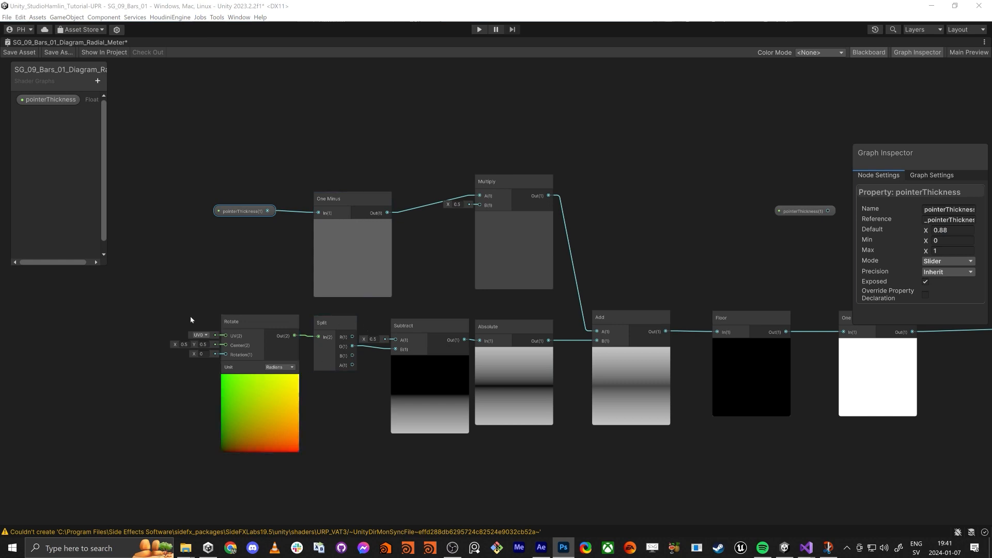
- Shift the Rotate, Split, Subtract, Absolute and Add nodes away from Floor, and disconnect Multiply from Add
drag(161, 313, 536, 401)
drag(525, 332, 413, 332)
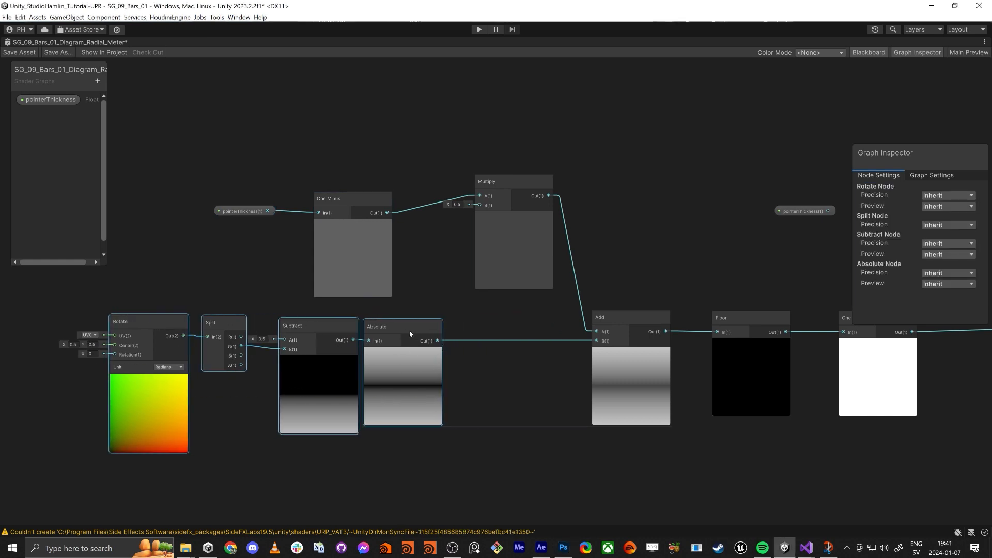
click(531, 300)
click(577, 292)
key(Delete)
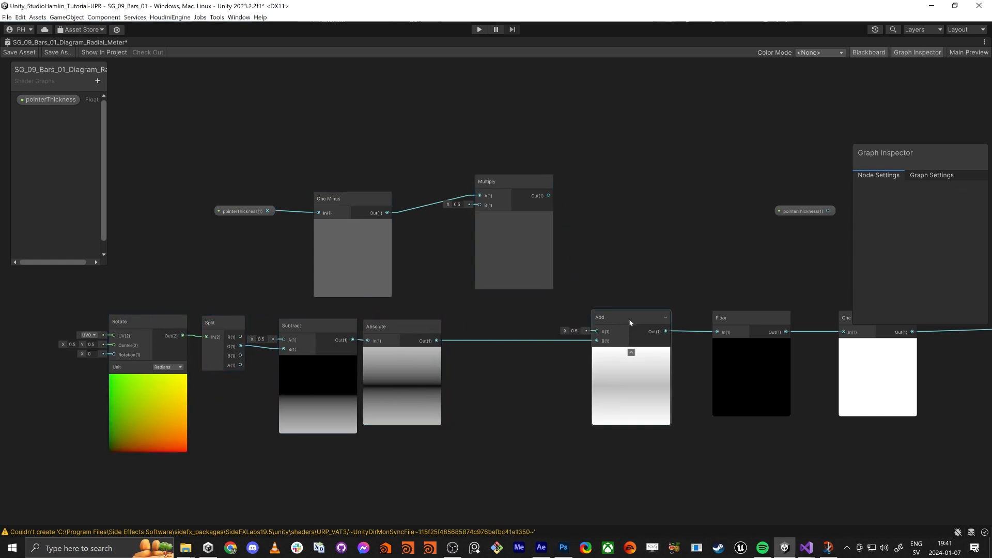
drag(630, 319, 525, 324)
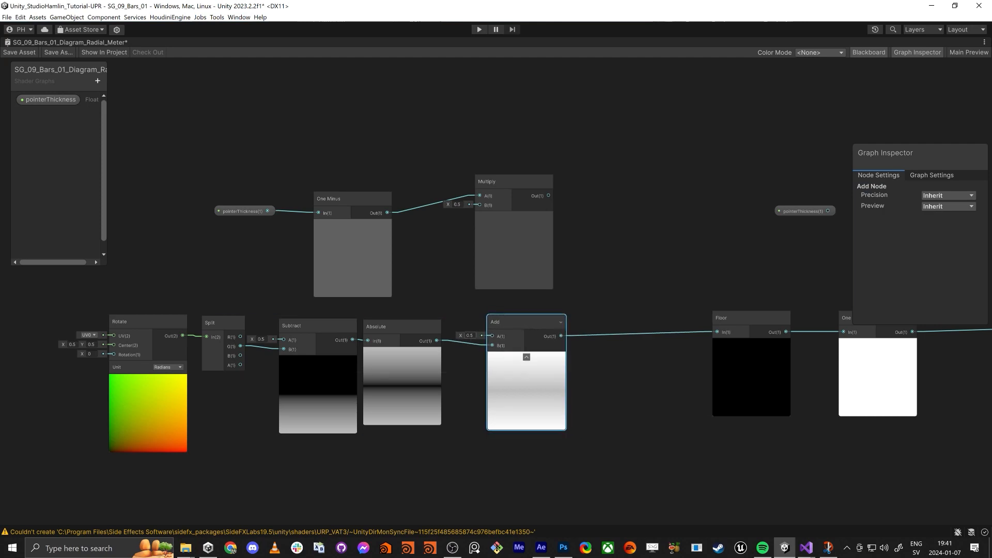
drag(624, 299, 650, 366)
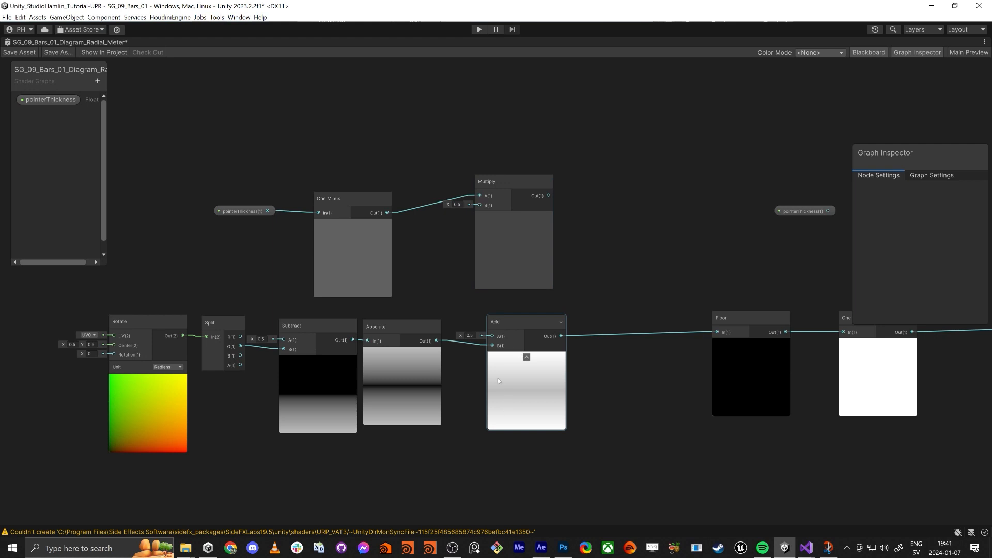
- Insert a second Add node between the first Add and Floor, and raise its A input to 0.37
middle_drag(741, 345, 676, 340)
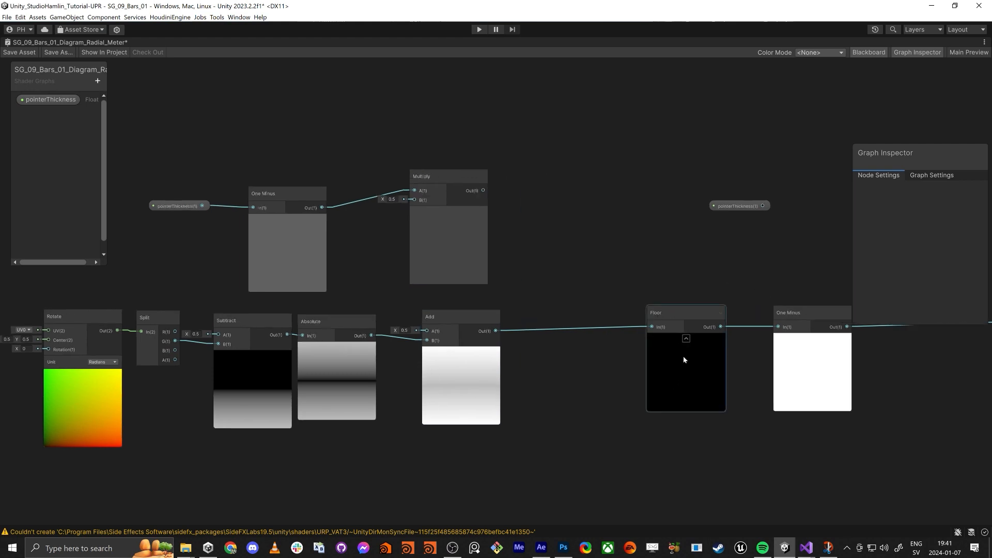
middle_drag(605, 369, 622, 377)
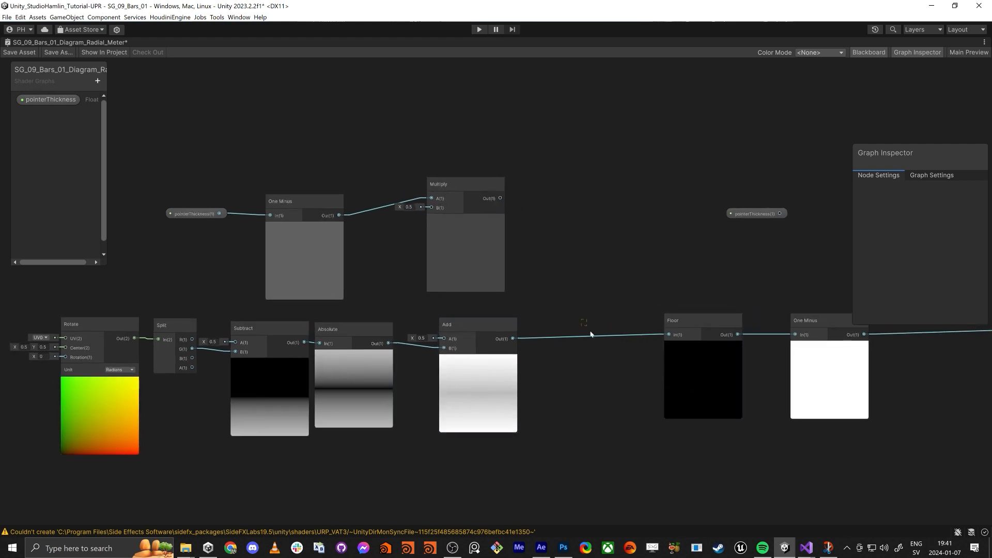
scroll(560, 363, down, 2)
key(space)
text(add)
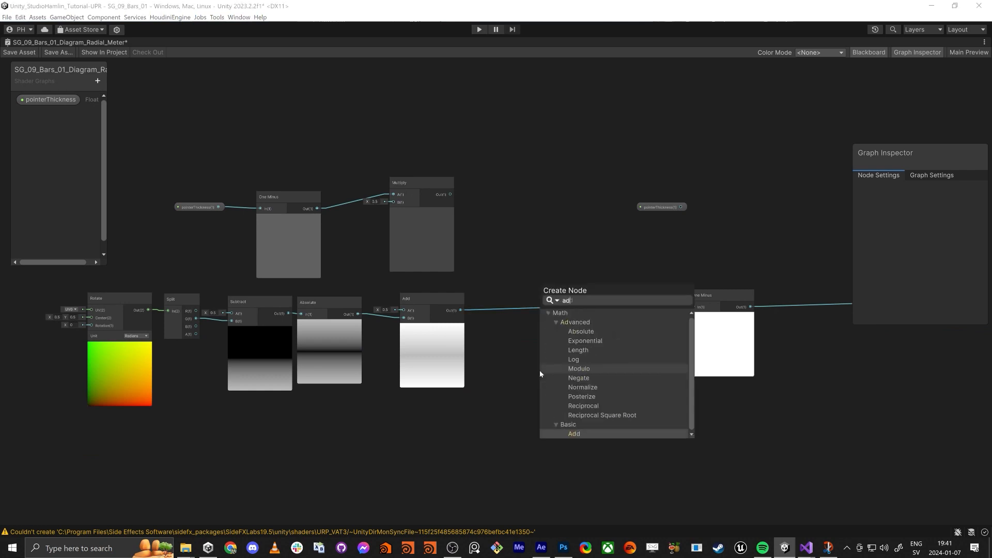
key(Return)
drag(460, 313, 530, 271)
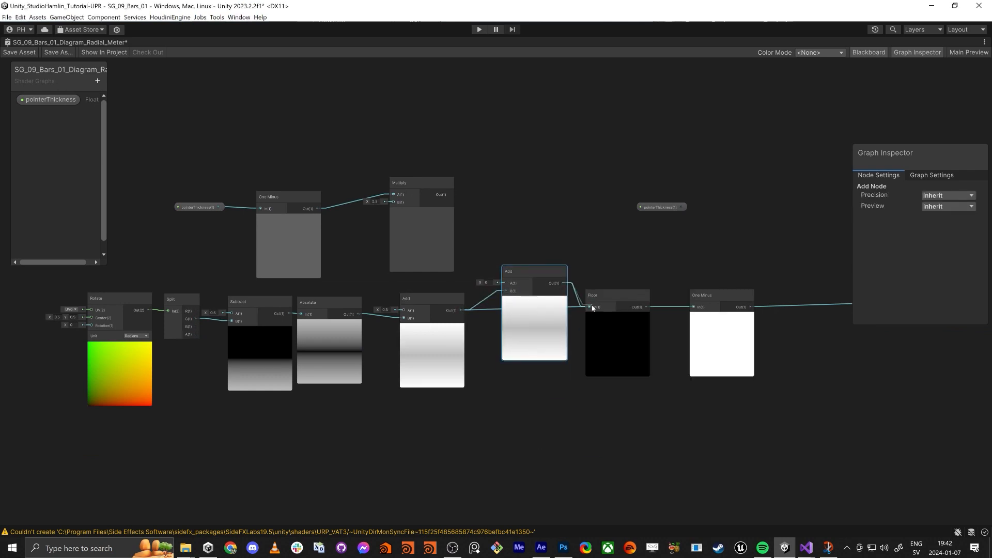
scroll(506, 269, up, 3)
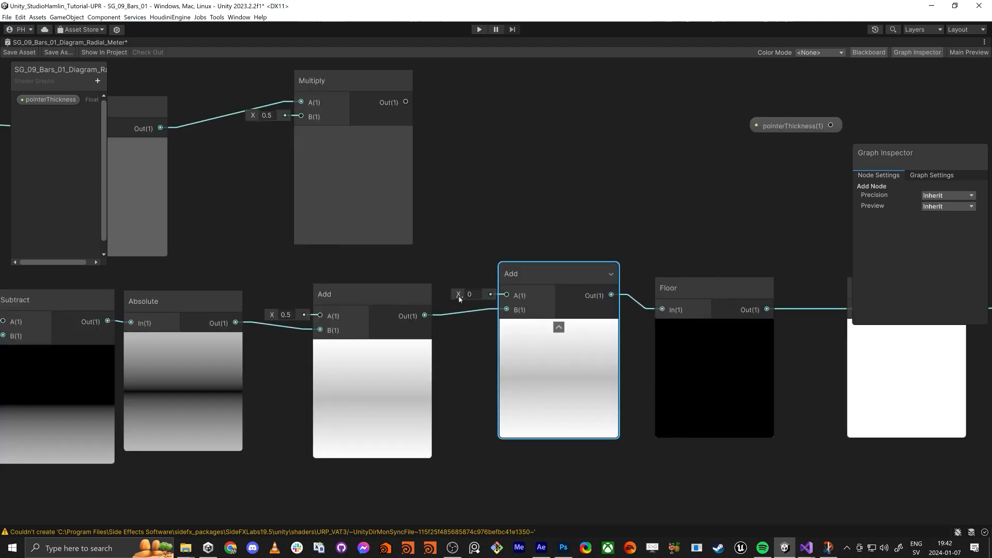
drag(459, 297, 470, 298)
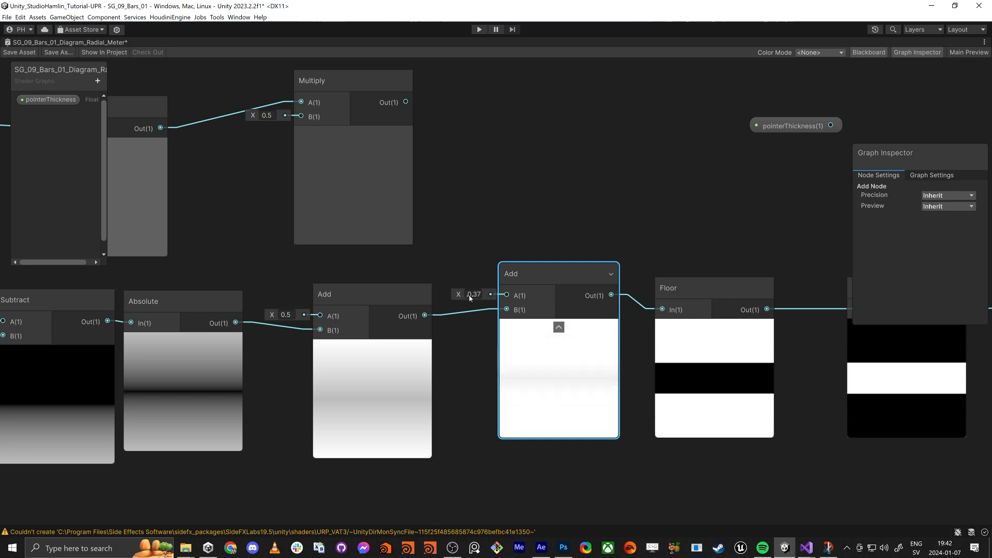
- Delete the One Minus and Multiply nodes above the main chain
scroll(449, 230, down, 4)
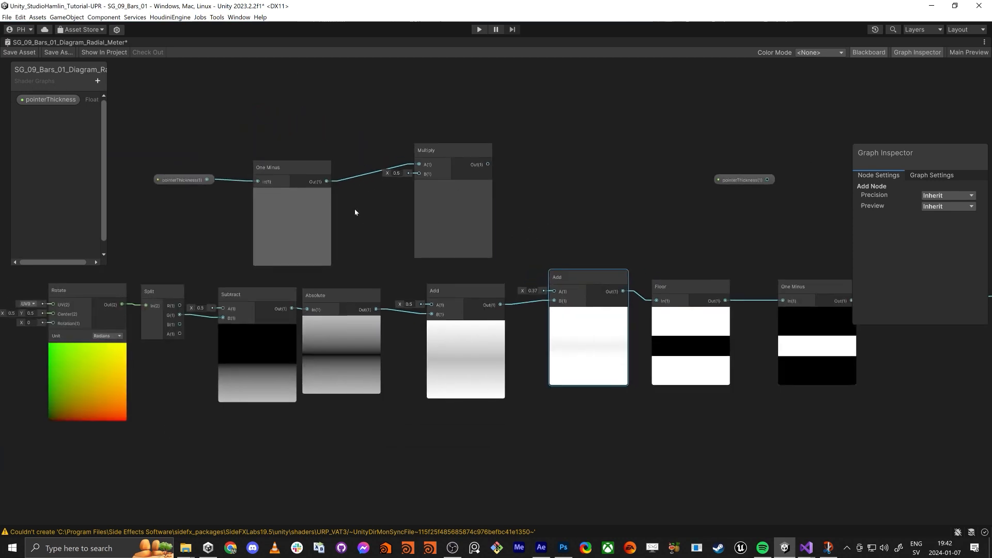
drag(274, 118, 469, 199)
key(Delete)
- Connect pointerThickness to the second Add node's A input and lower the property's default to 0.49
drag(183, 180, 566, 310)
scroll(438, 223, up, 2)
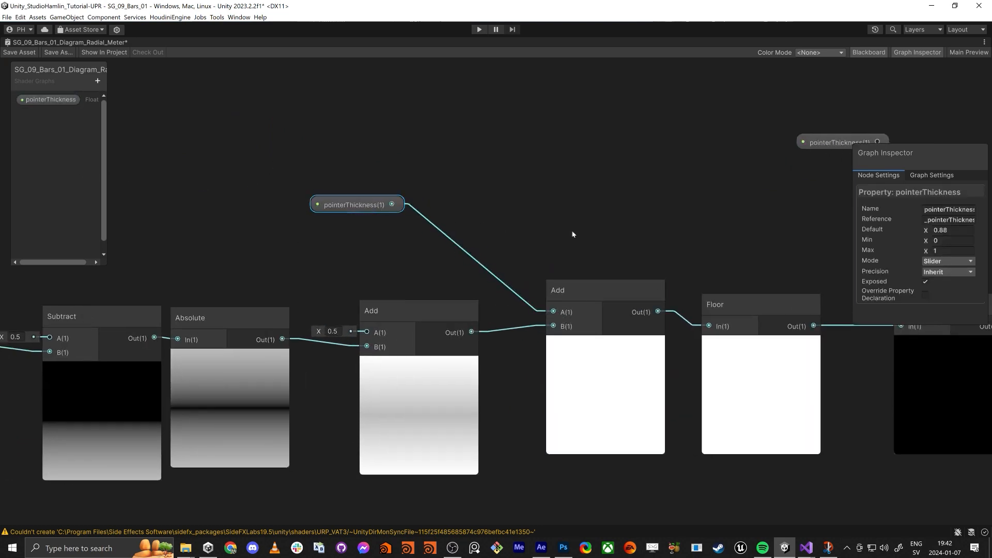
drag(927, 233, 919, 234)
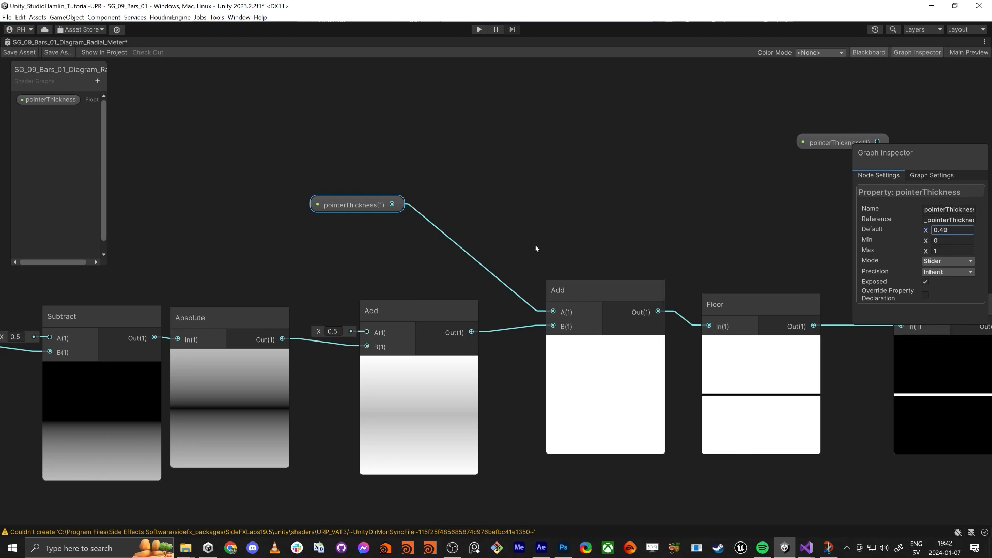
- Move pointerThickness back to make room and add a One Minus node fed by it
drag(362, 205, 432, 182)
text(one m)
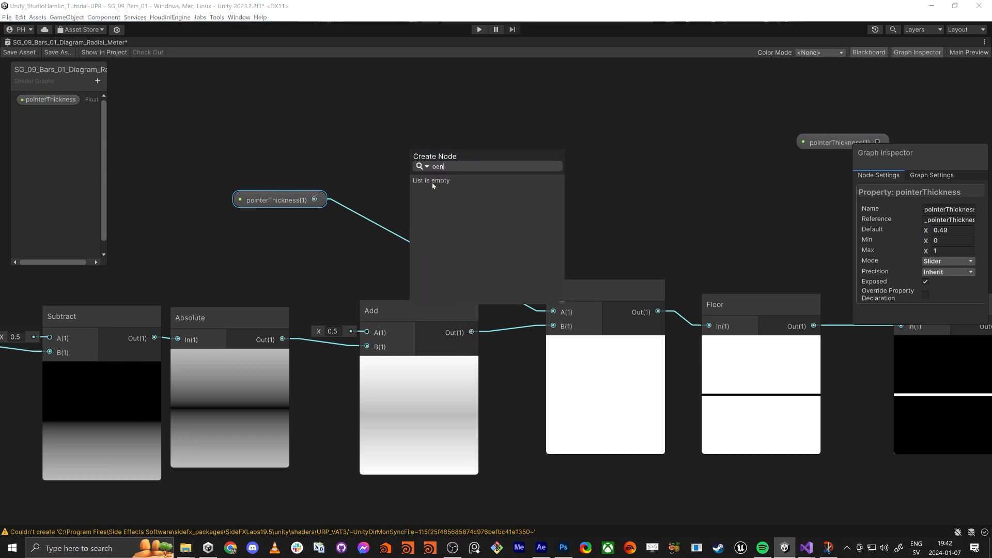
text(inus)
key(Return)
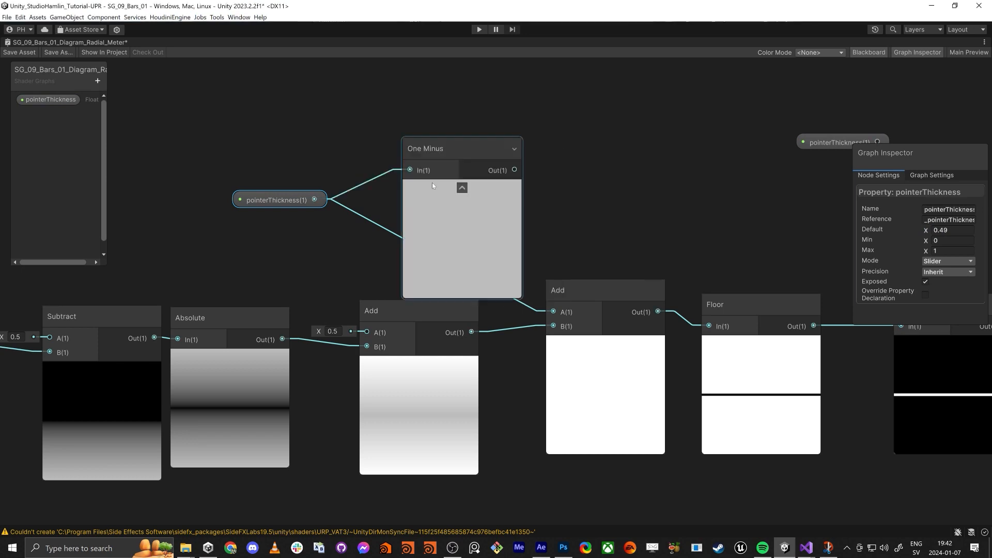
- Add a Multiply node with A fed by the new One Minus output, and set its B input to 0.5
drag(514, 171, 659, 198)
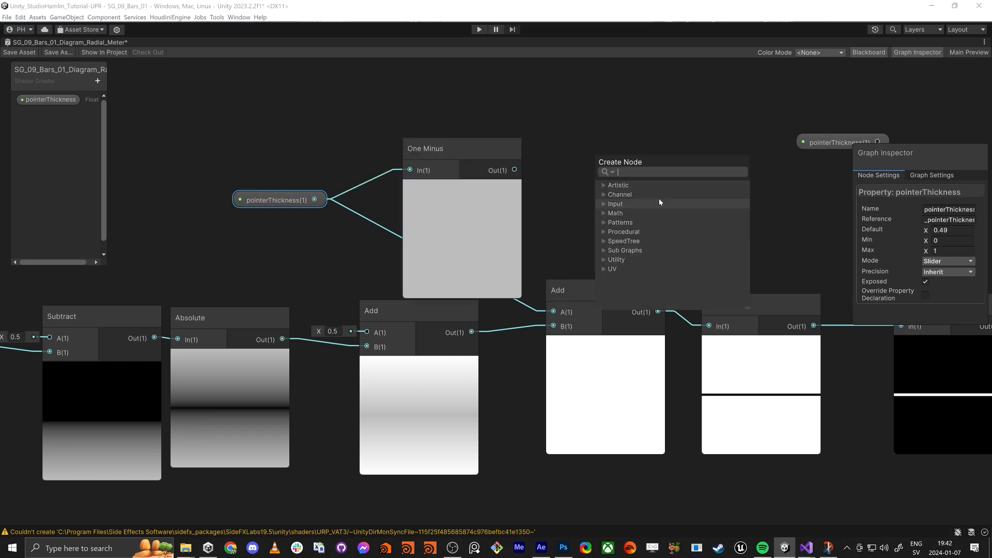
text(multi)
key(Return)
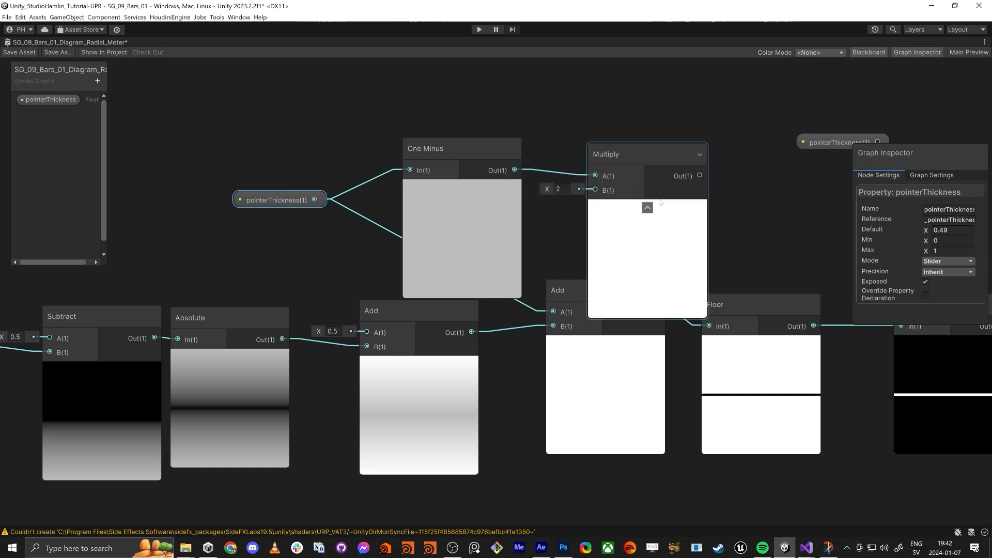
click(561, 189)
text(0.5)
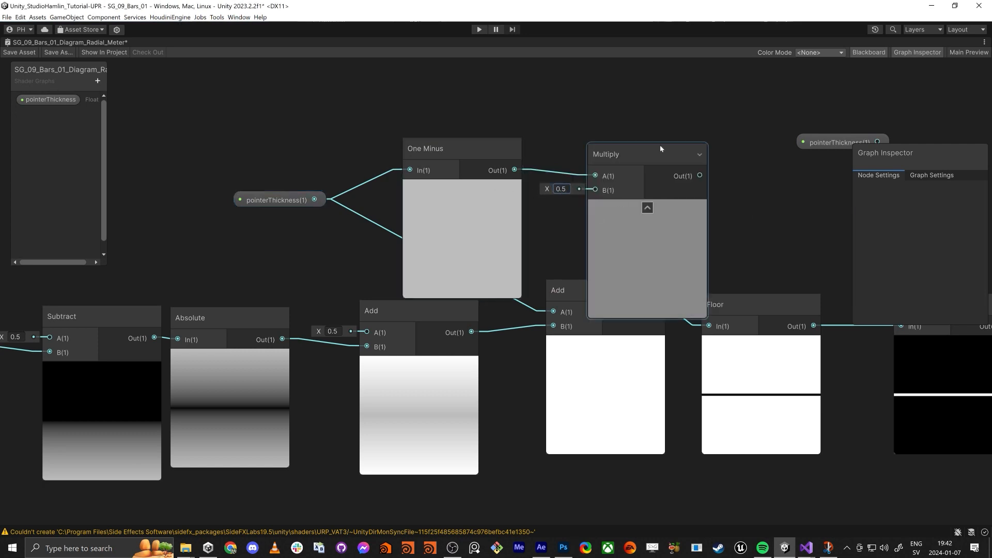
- Connect the Multiply output to the second Add node's A input, and collapse and rearrange the One Minus and Multiply nodes
drag(660, 149, 552, 347)
drag(461, 223, 462, 220)
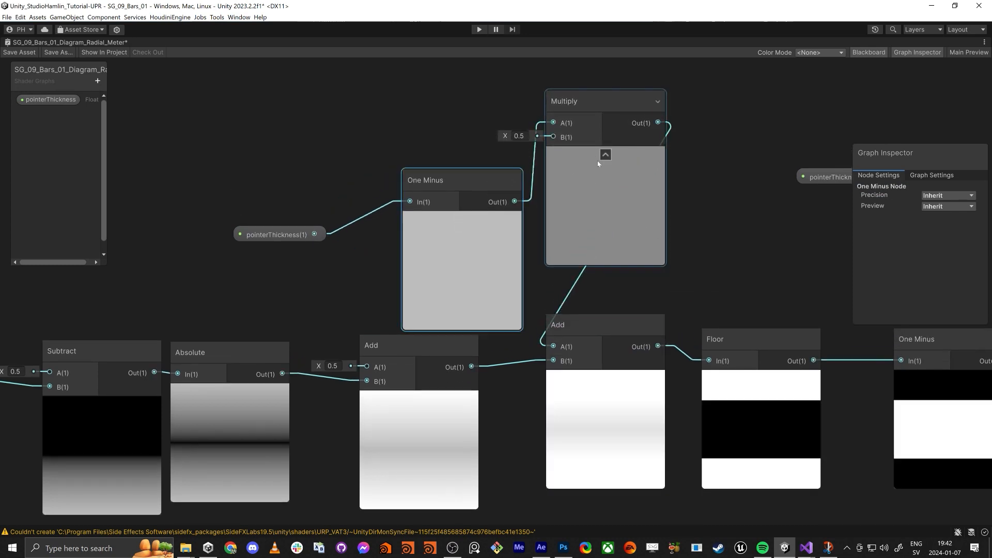
click(605, 156)
click(461, 220)
drag(454, 185, 401, 190)
drag(568, 102, 458, 225)
drag(279, 239, 221, 238)
drag(371, 184, 338, 204)
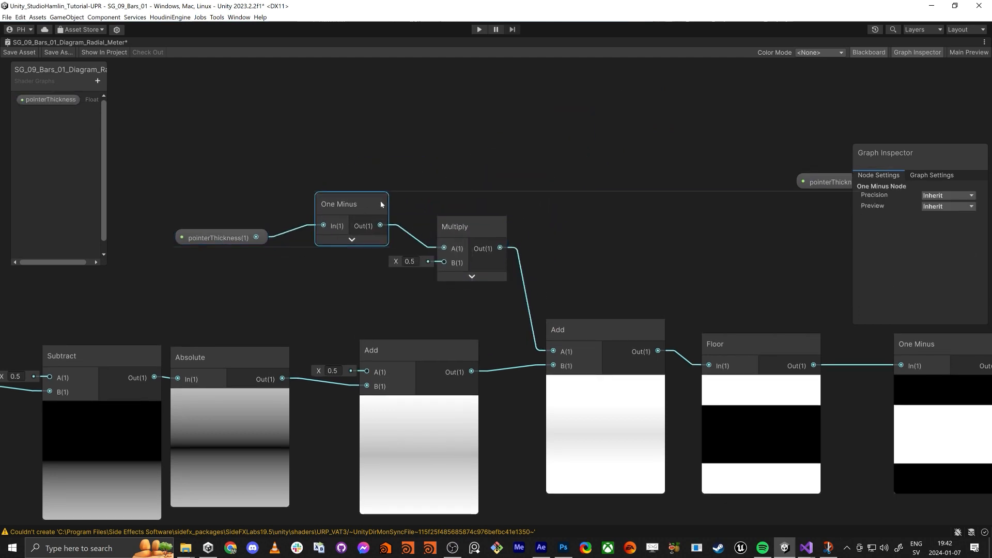
- Test the pointer thickness by trying pointerThickness defaults of 0, 0.1 and 0.9
click(219, 237)
drag(955, 230, 856, 203)
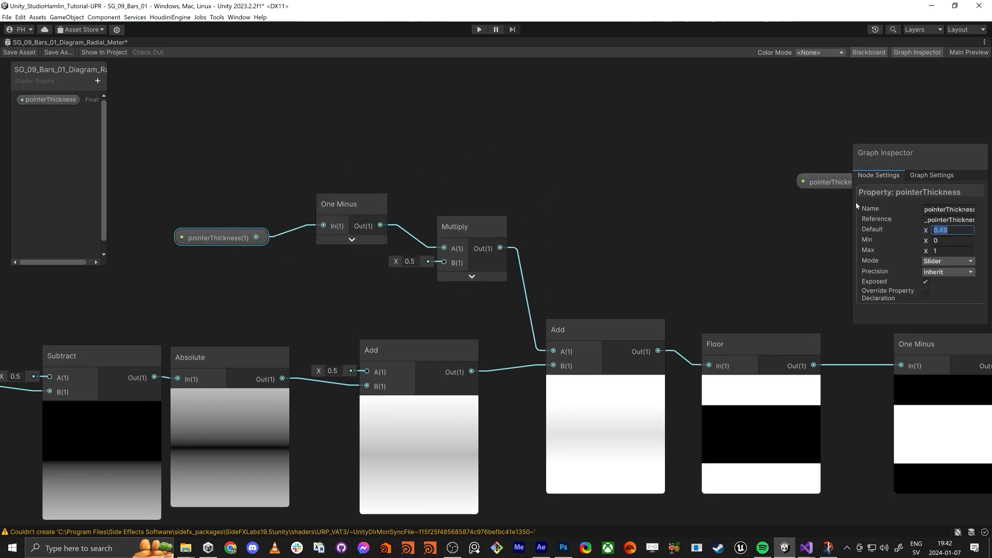
text(0)
middle_drag(746, 414, 594, 373)
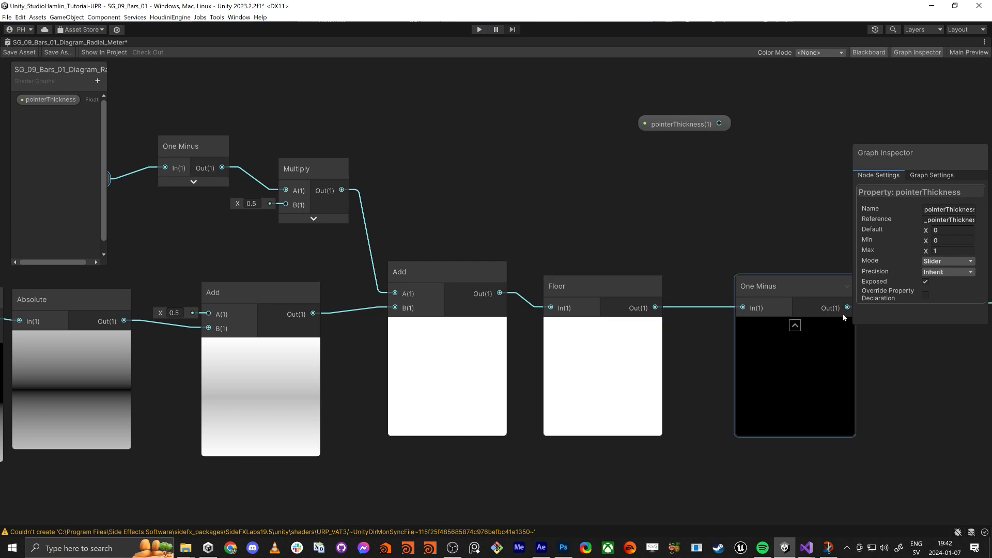
drag(925, 230, 927, 231)
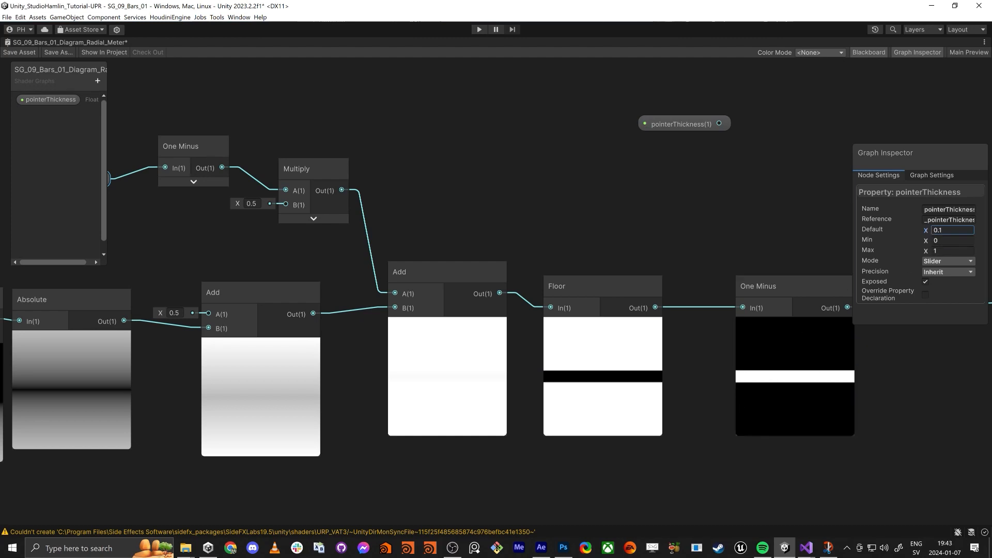
click(936, 230)
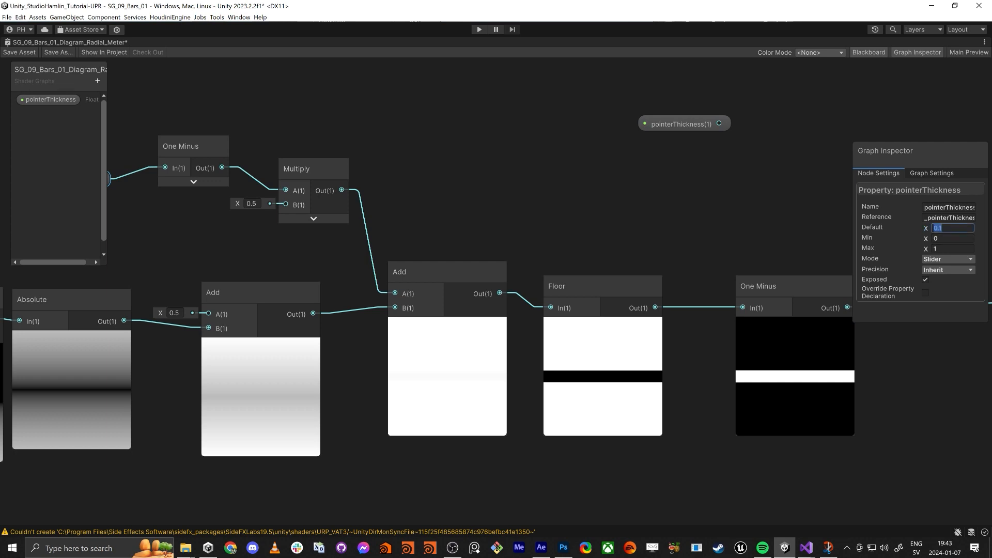
text(0.9)
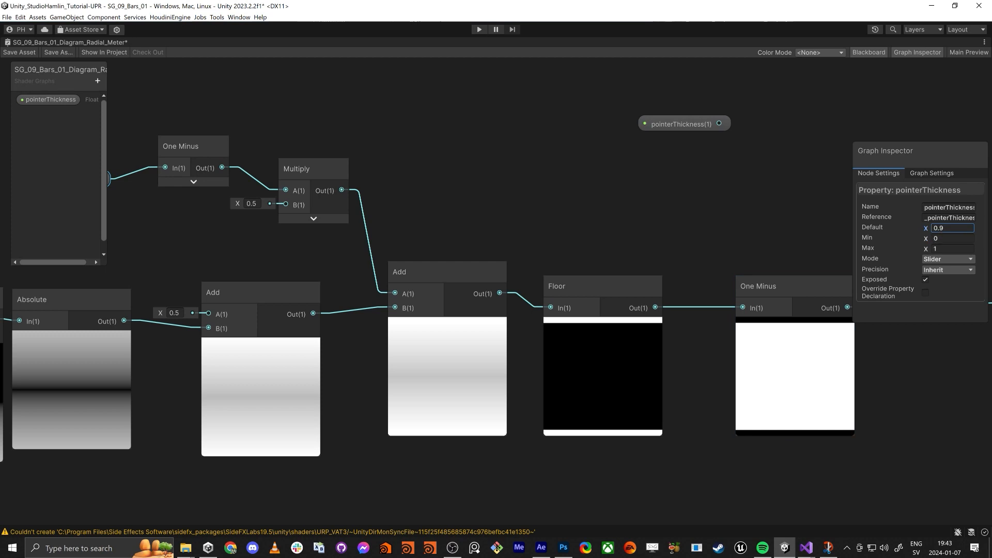
- Set the default value of pointerThickness to 0.1
scroll(559, 204, down, 3)
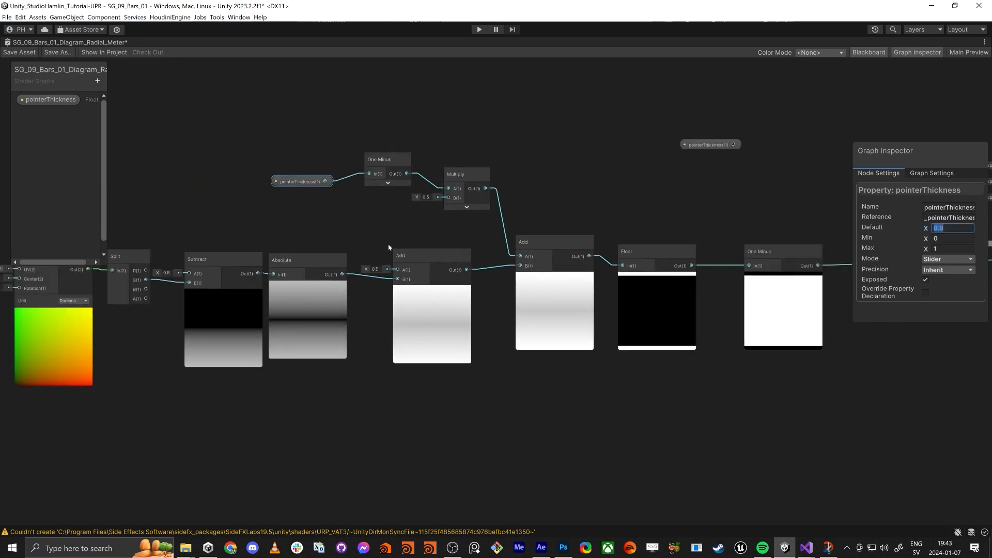
text(0.1)
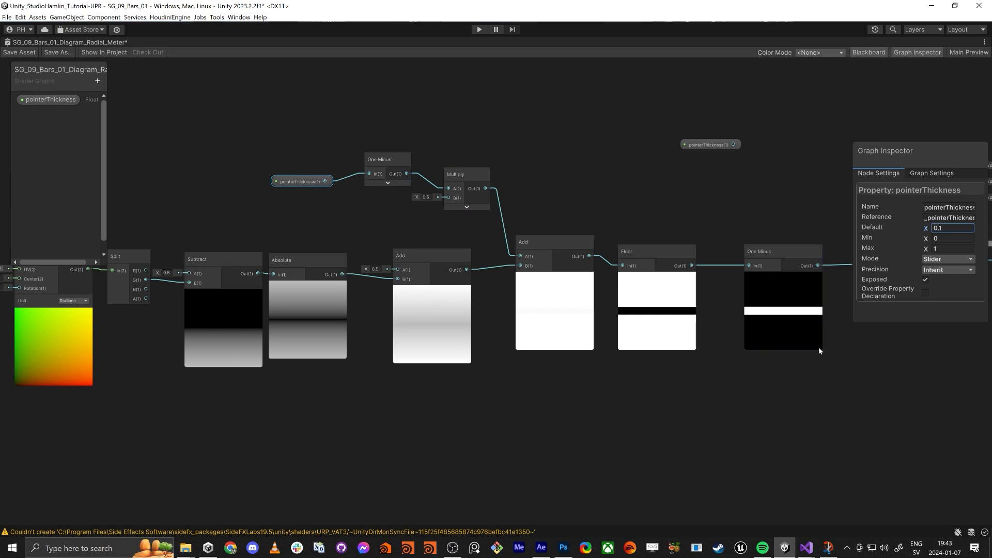
scroll(775, 321, down, 3)
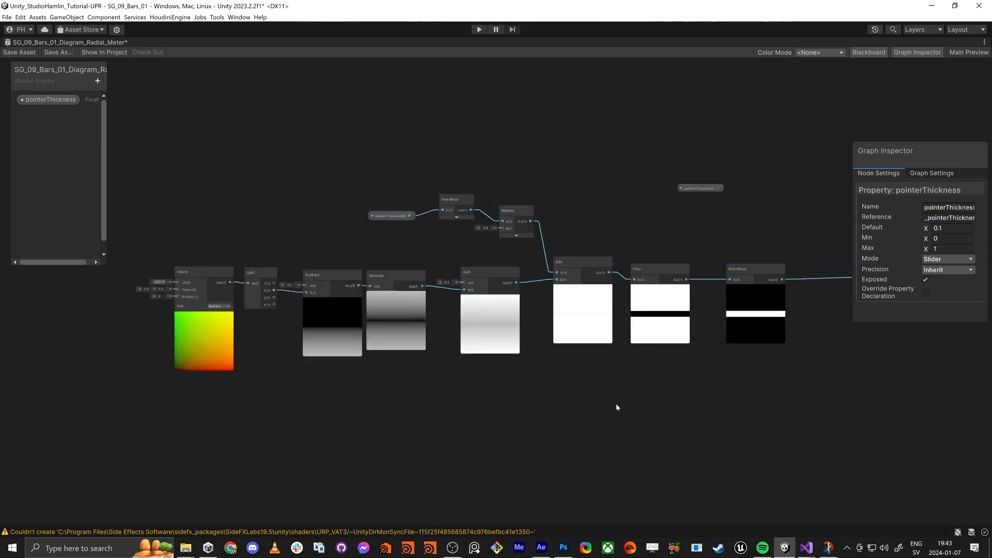
- Delete the unconnected duplicate pointerThickness node above the main chain
drag(151, 296, 293, 393)
scroll(299, 398, down, 3)
scroll(477, 312, up, 3)
click(611, 233)
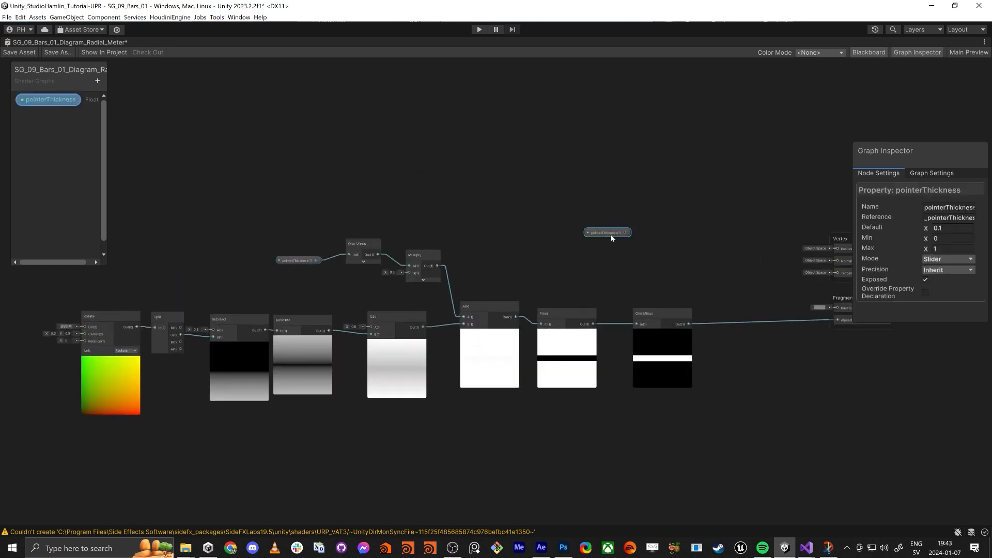
key(Delete)
- Add an Add node fed by the final One Minus output and place it under the Rotate node as a preview
middle_drag(573, 281, 861, 252)
middle_drag(814, 409, 396, 346)
drag(559, 235, 297, 373)
text(add)
key(Return)
middle_drag(269, 410, 853, 425)
drag(873, 391, 550, 359)
scroll(498, 324, up, 6)
scroll(491, 292, down, 1)
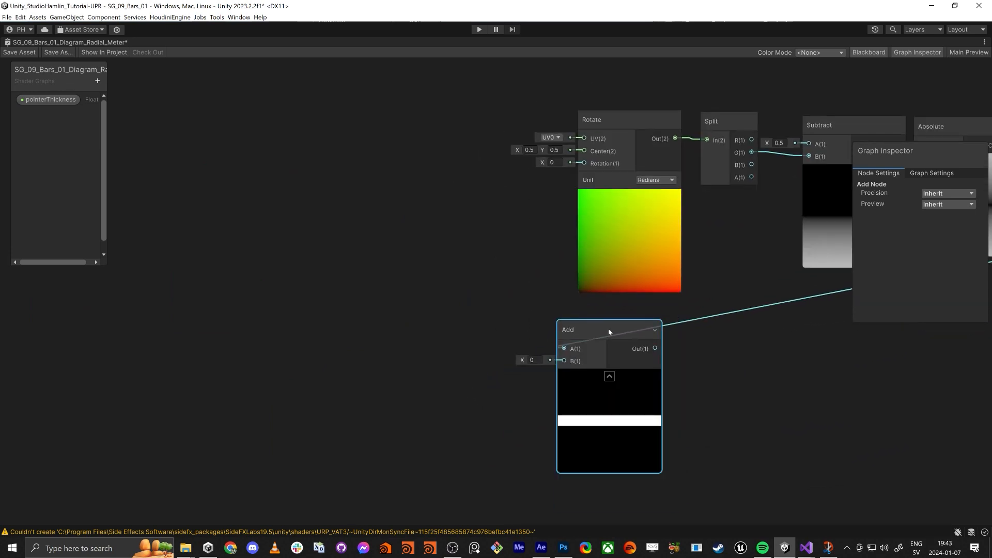
drag(609, 328, 630, 307)
- Try a Rotation value of 2.6 on the Rotate node and undo it
drag(541, 165, 592, 197)
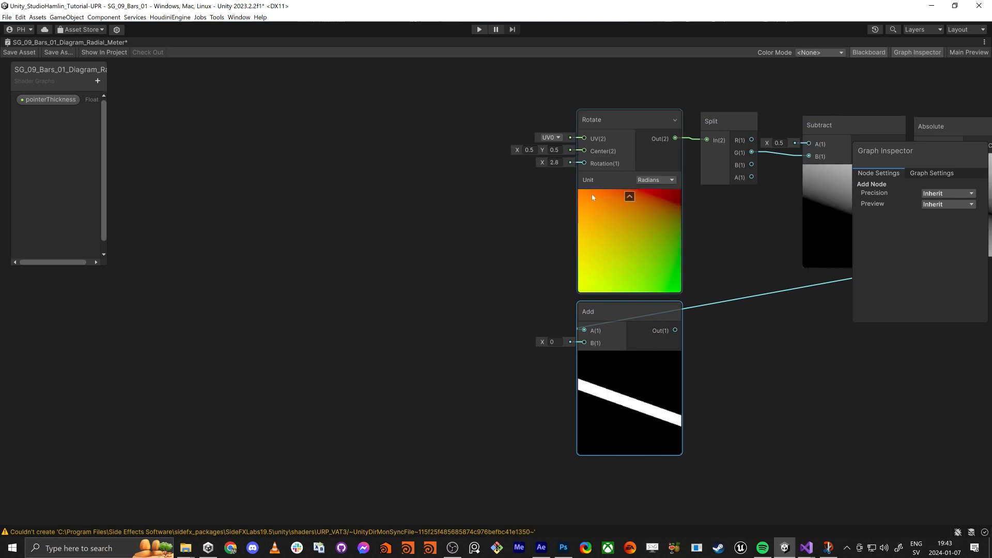
key(ctrl+z)
- Create a Float property named percentage
middle_drag(180, 175, 276, 195)
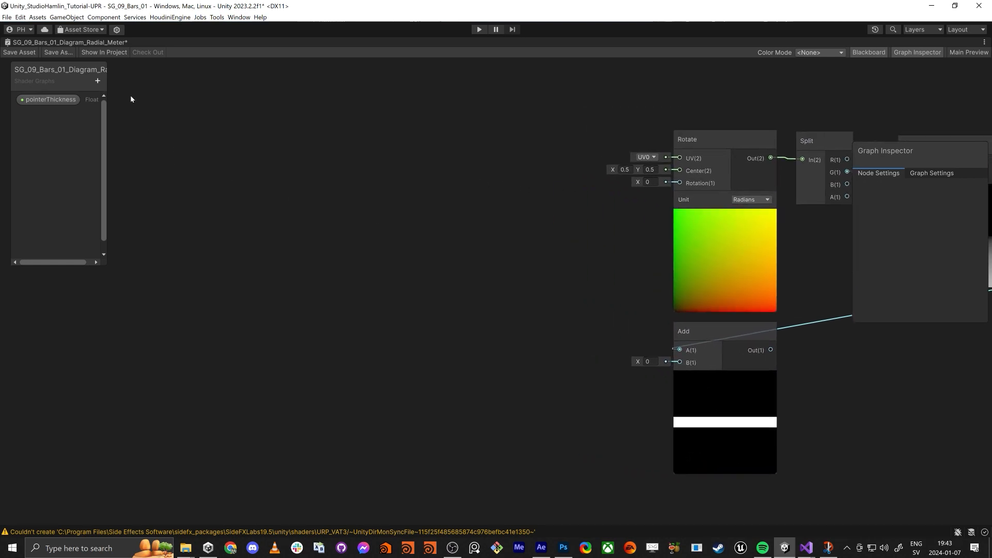
click(97, 81)
click(126, 113)
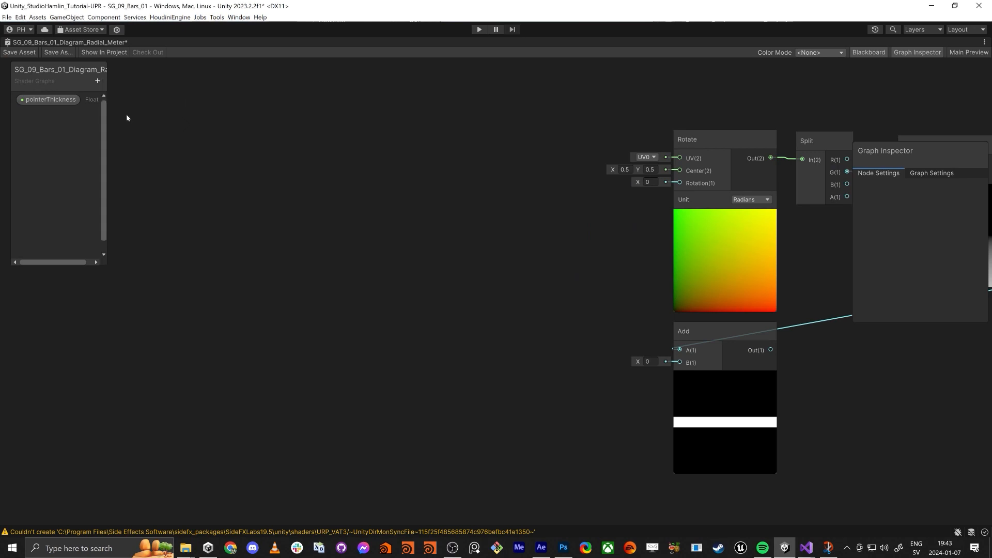
text(percen)
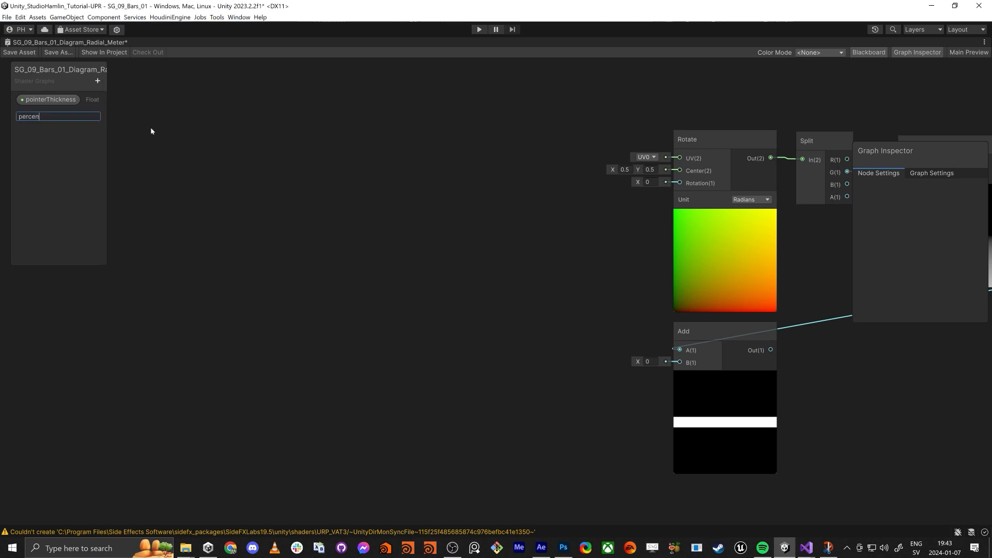
text(tage)
key(Return)
- Create another Float property named width
click(97, 81)
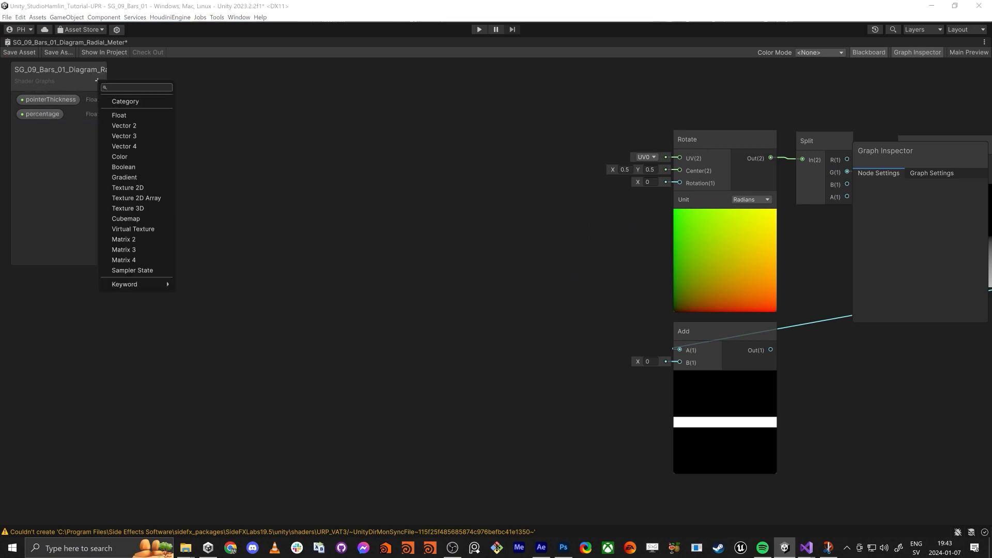
click(126, 115)
text(w)
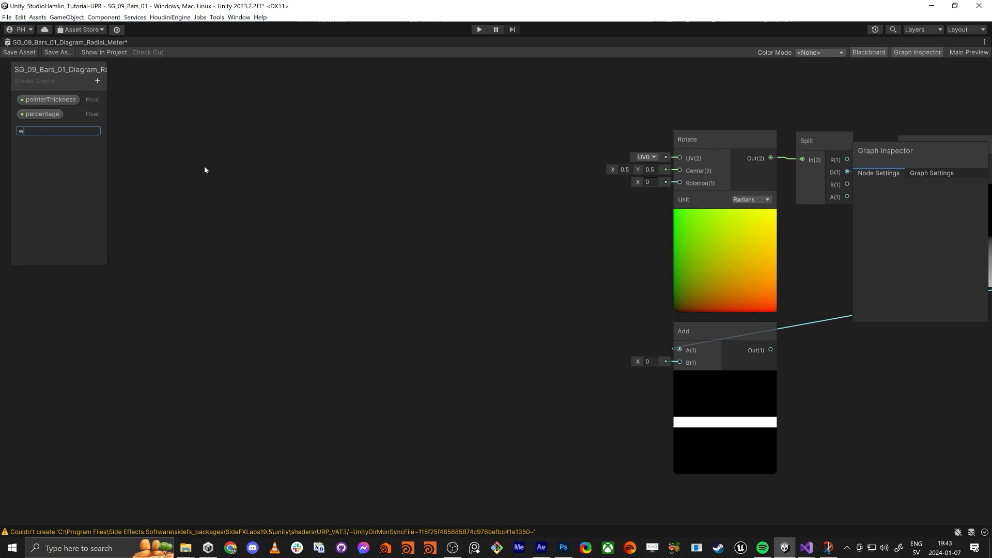
text(idth)
key(Return)
- Place the percentage property in the graph and set its mode to Slider
drag(42, 113, 357, 219)
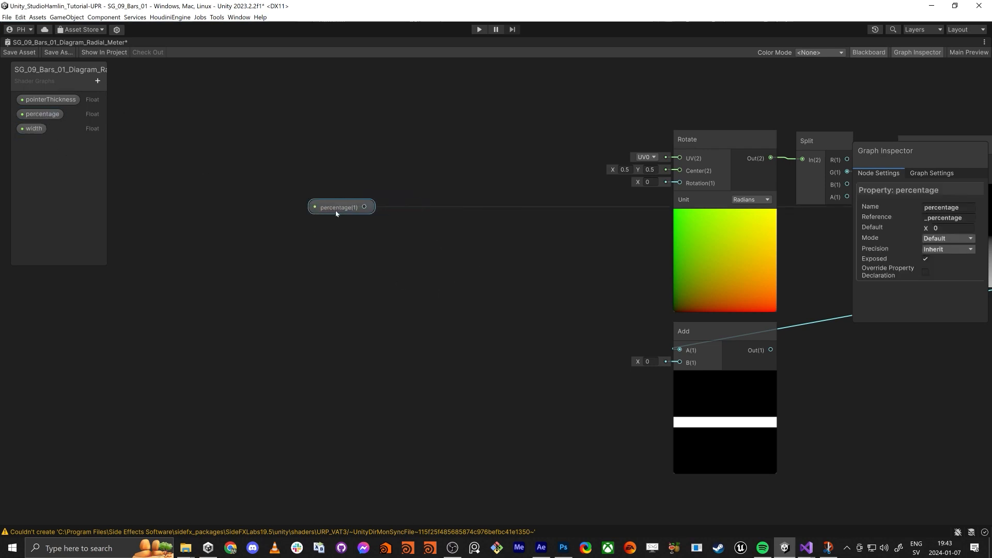
click(360, 213)
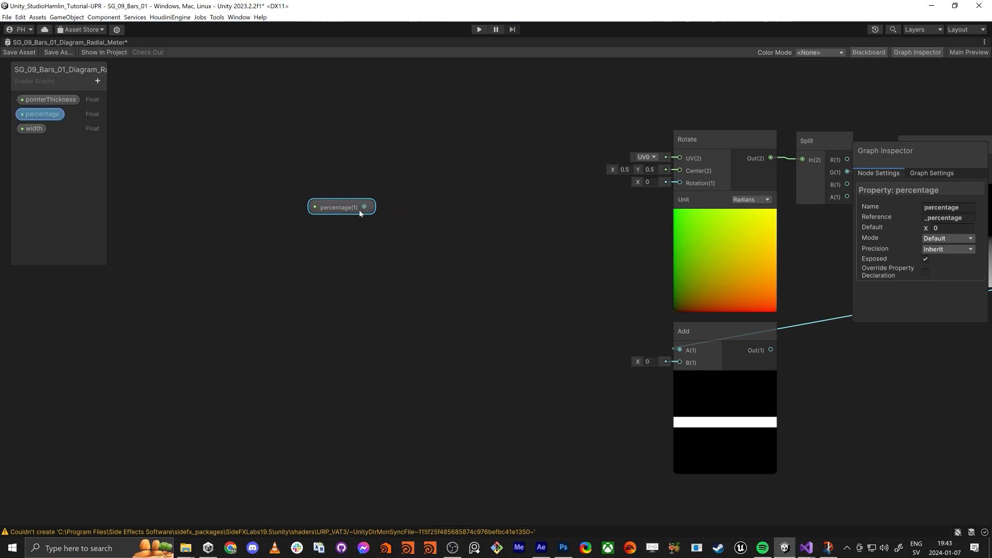
click(954, 239)
click(945, 248)
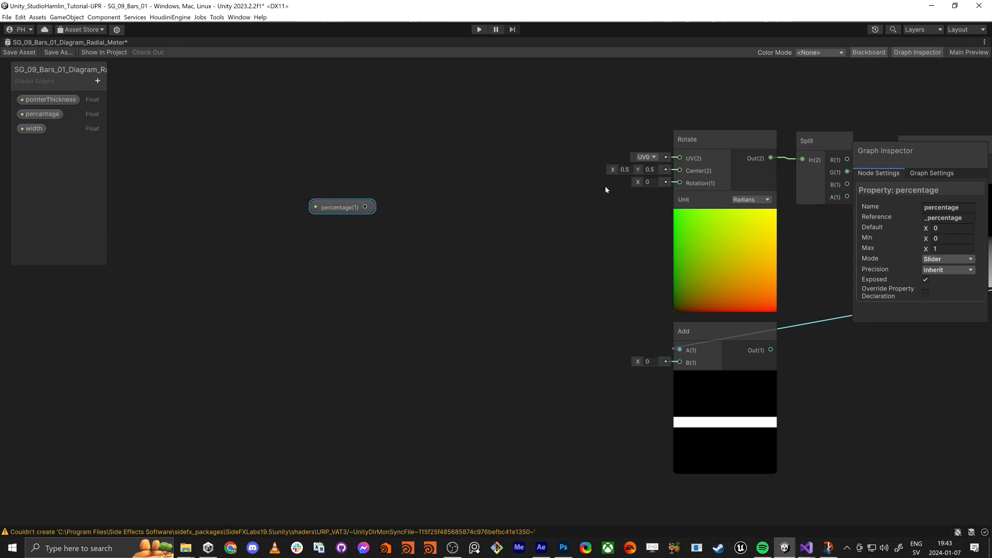
- Switch the Rotate node's unit to Degrees and multiply percentage by 360 with a new Multiply node
click(751, 199)
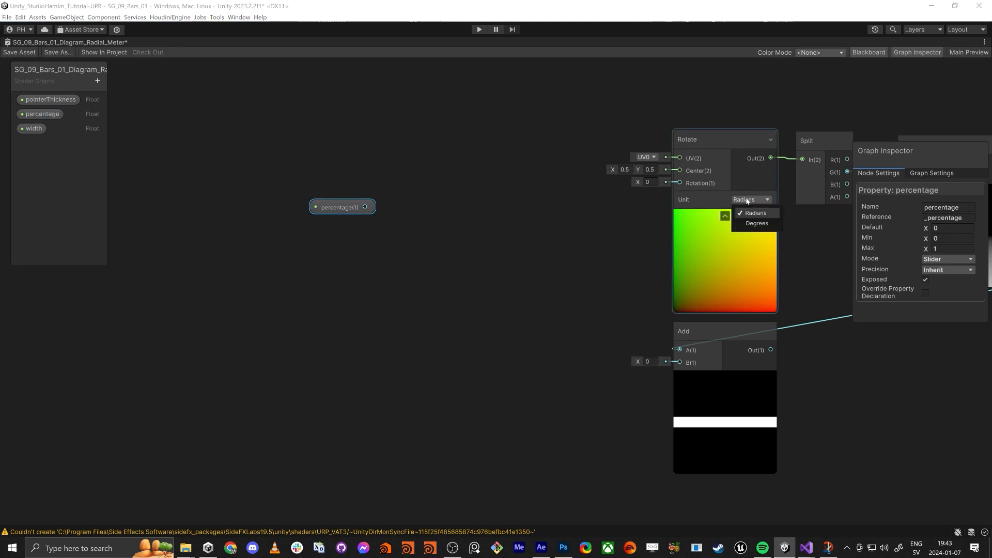
click(760, 223)
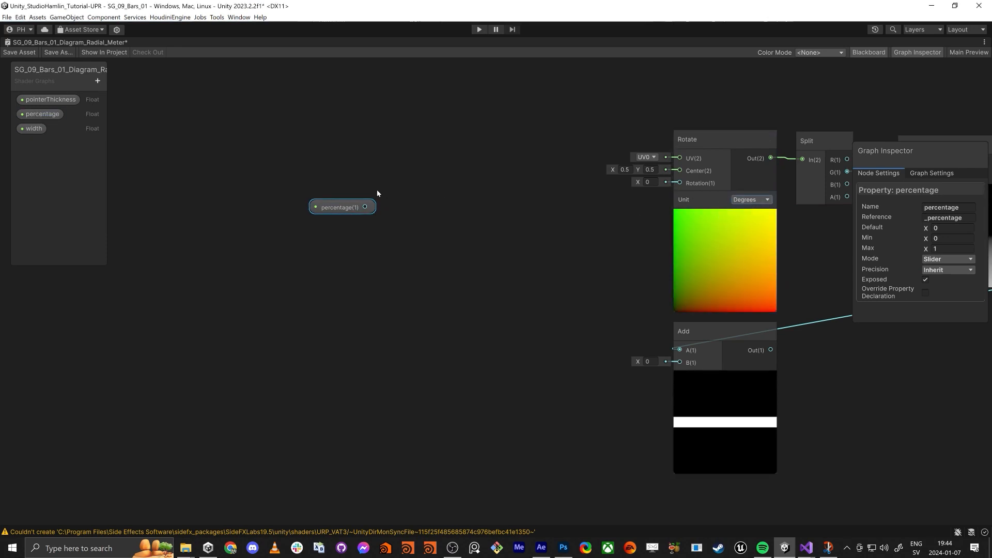
drag(364, 207, 507, 208)
text(multi)
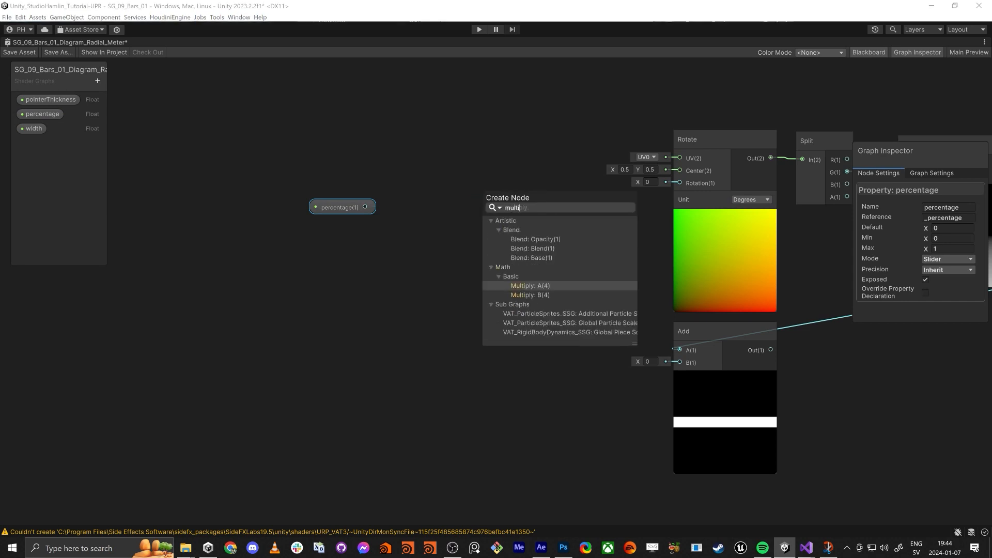
key(Return)
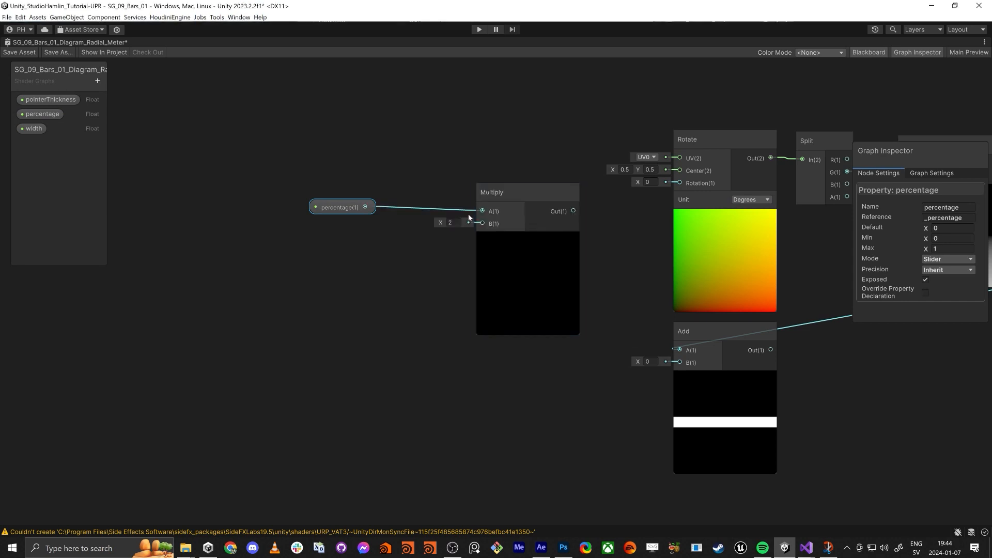
click(453, 222)
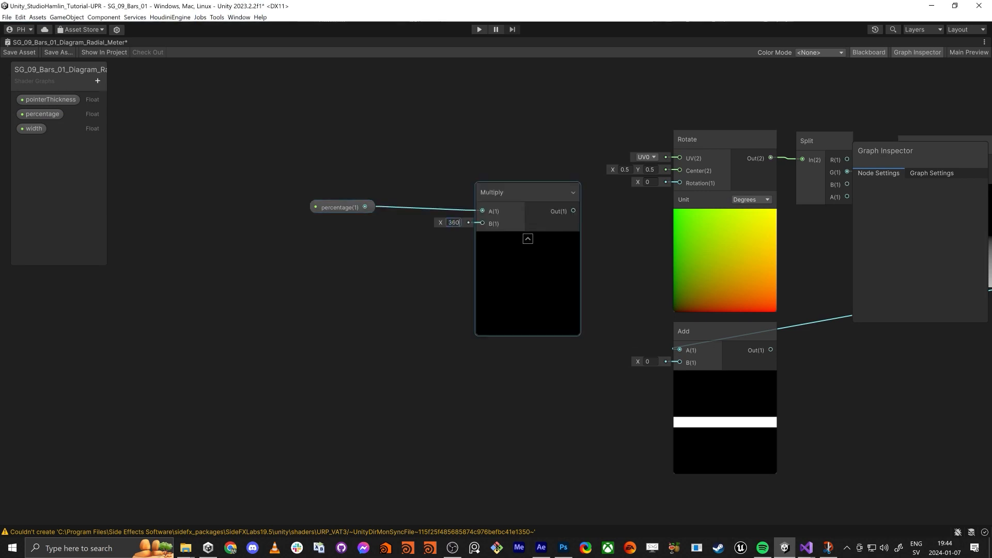
- Move the percentage and Multiply nodes back and connect the Multiply output to the Rotate node's Rotation input
drag(348, 214, 287, 210)
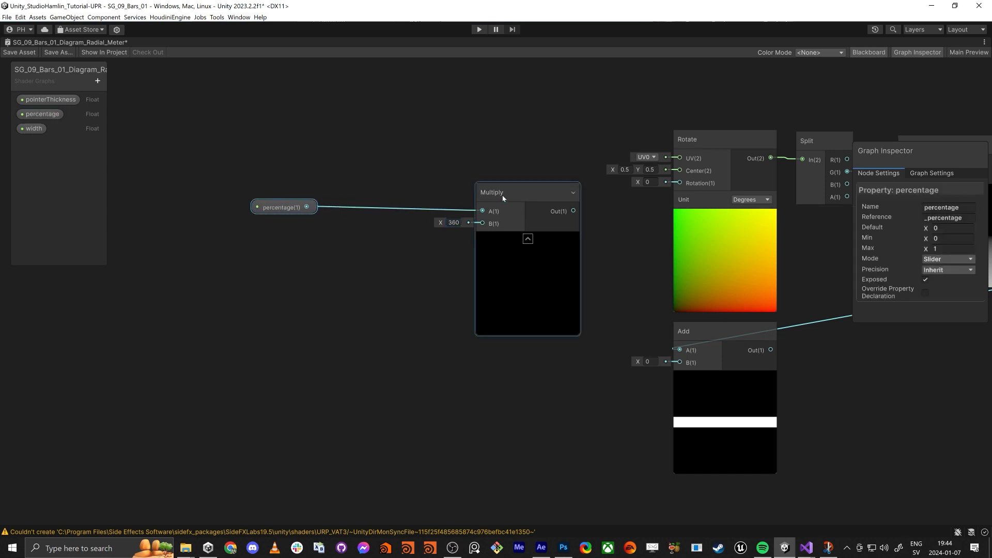
drag(503, 194, 408, 193)
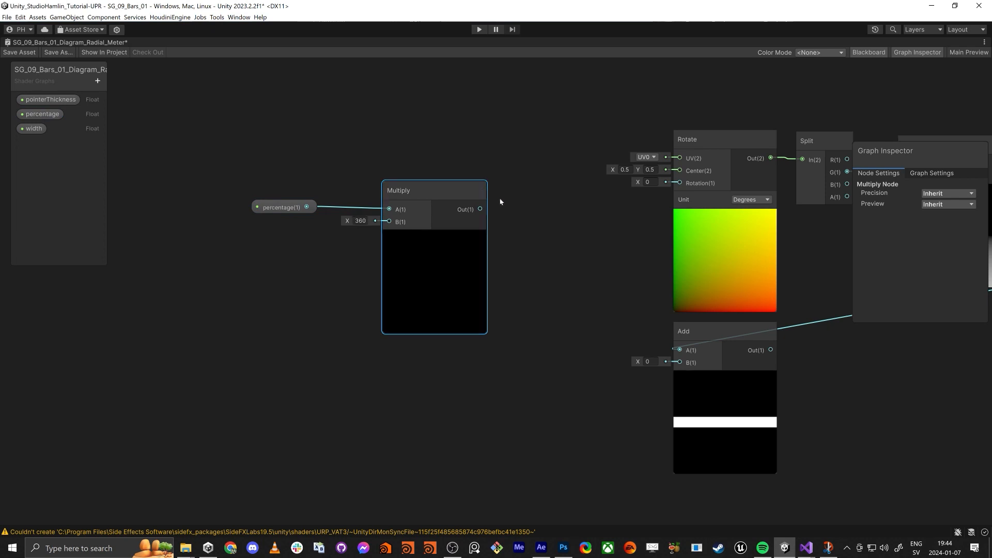
drag(480, 209, 672, 185)
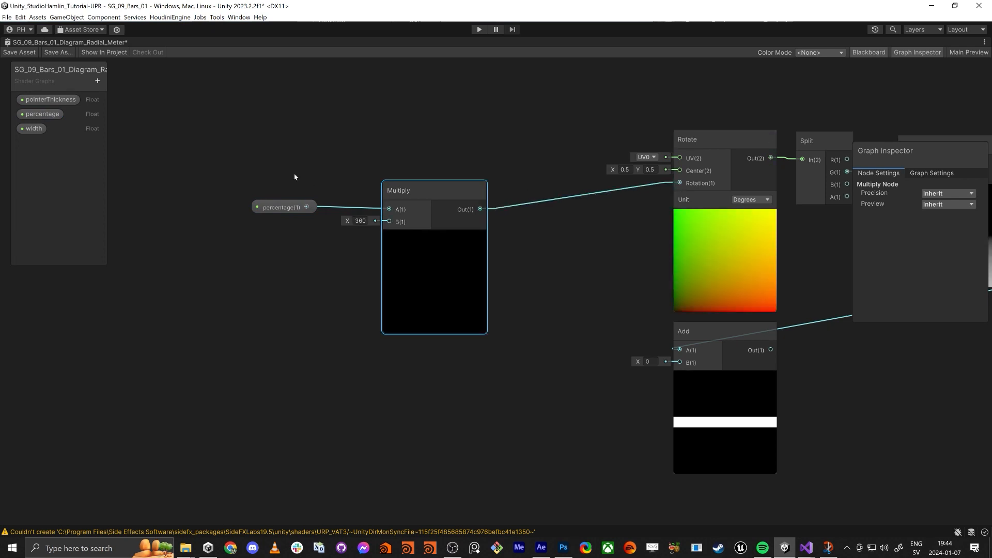
- Test the pointer rotation by setting the percentage default to 1 and then back to 0
drag(254, 172, 283, 232)
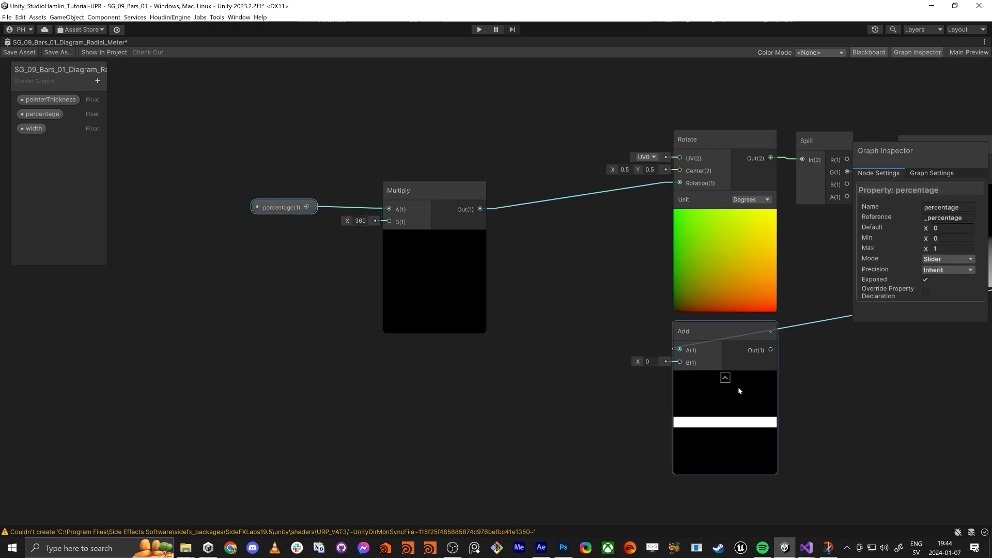
drag(927, 229, 936, 231)
text(1)
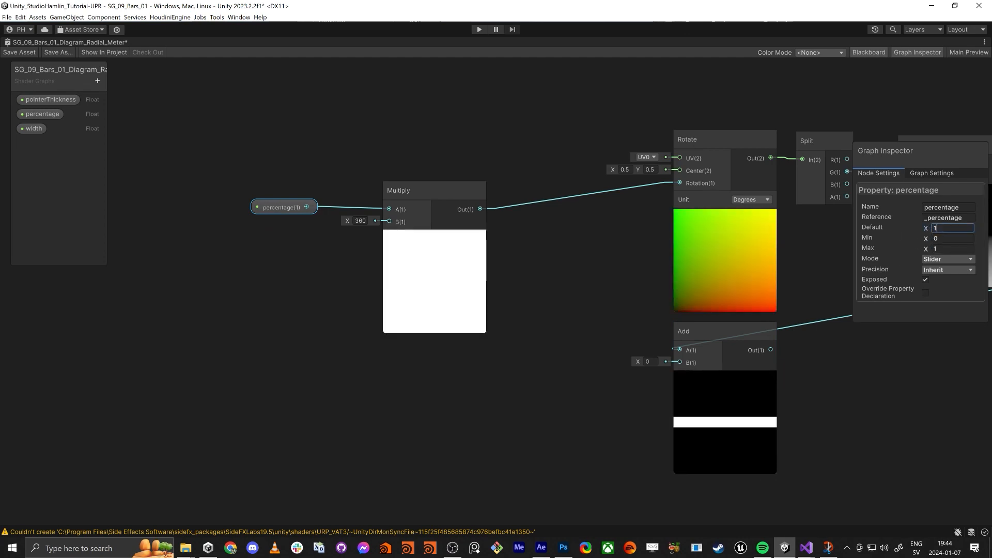
text(0)
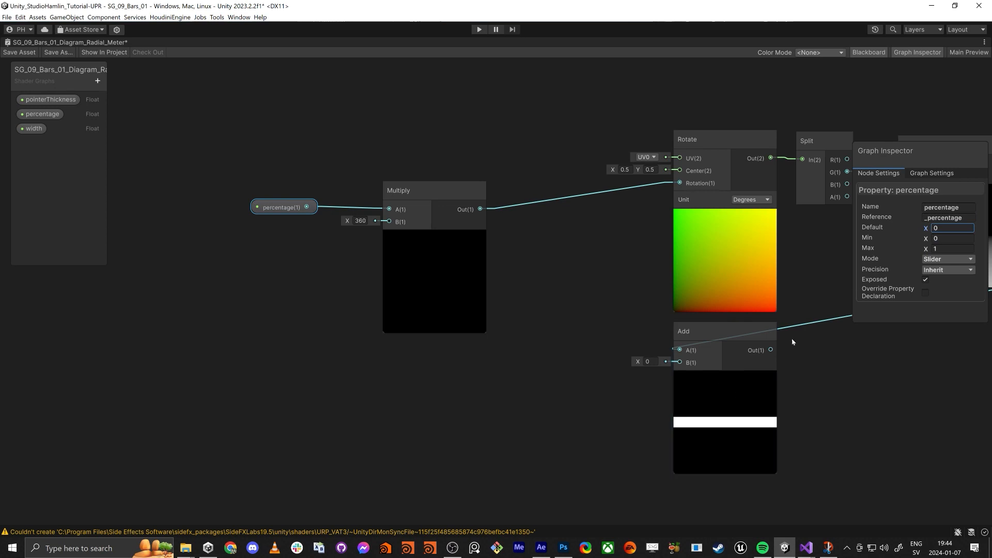
- Move the percentage and Multiply nodes farther from the Rotate node to make room between them
middle_drag(430, 401, 493, 475)
drag(308, 208, 426, 289)
click(305, 336)
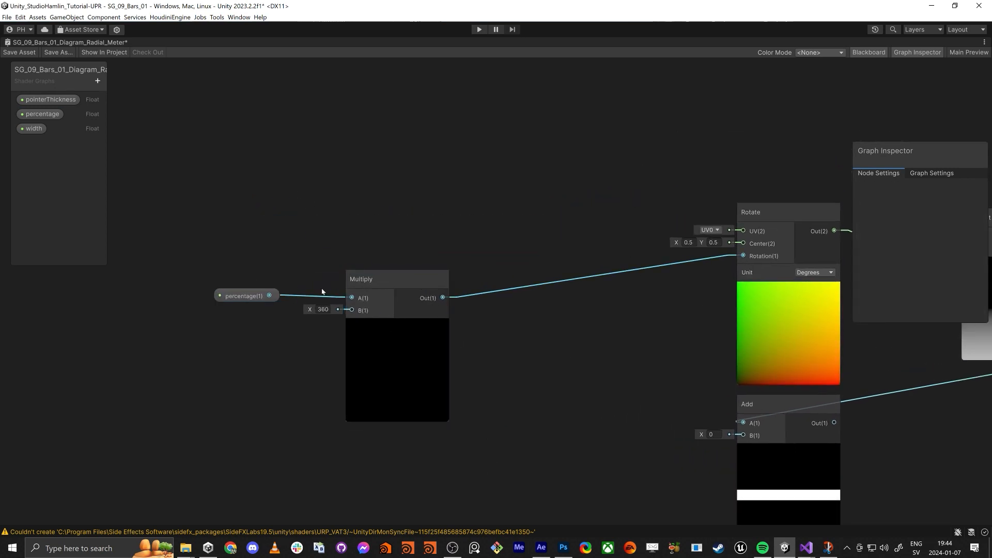
drag(243, 295, 285, 295)
middle_drag(516, 374, 475, 328)
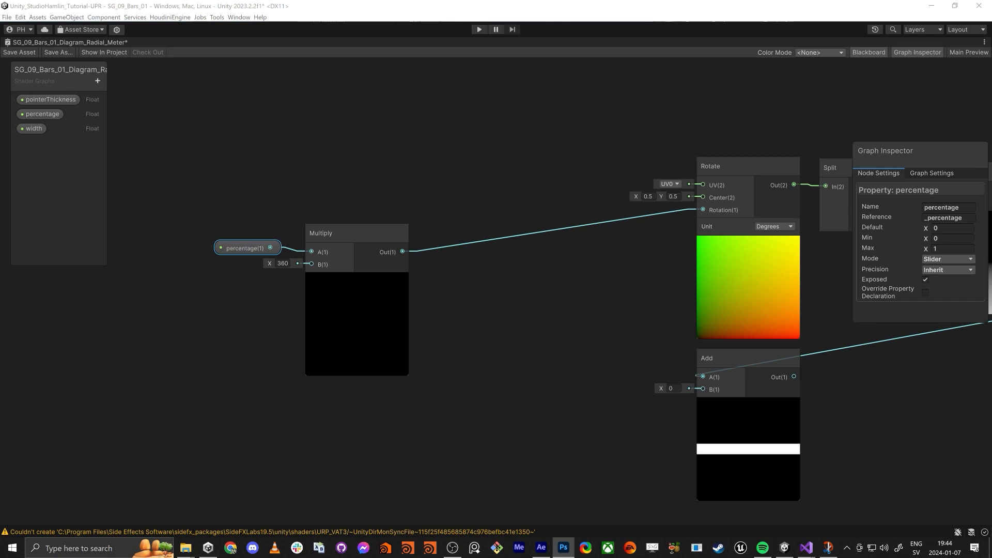
key(alt+Tab)
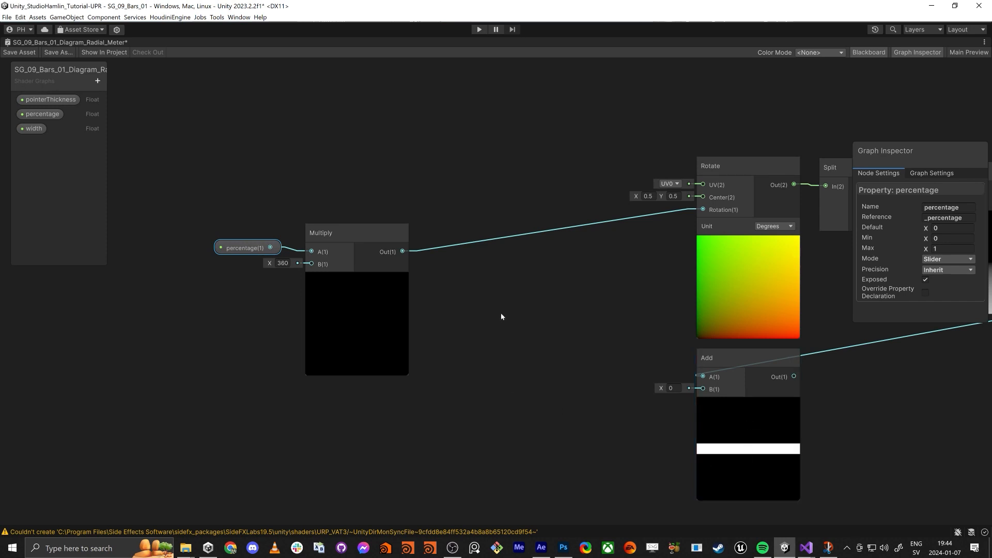
- Create a Float node with value 90 and connect its output to the Rotate node's Rotation input
middle_drag(500, 313, 506, 364)
click(472, 206)
key(space)
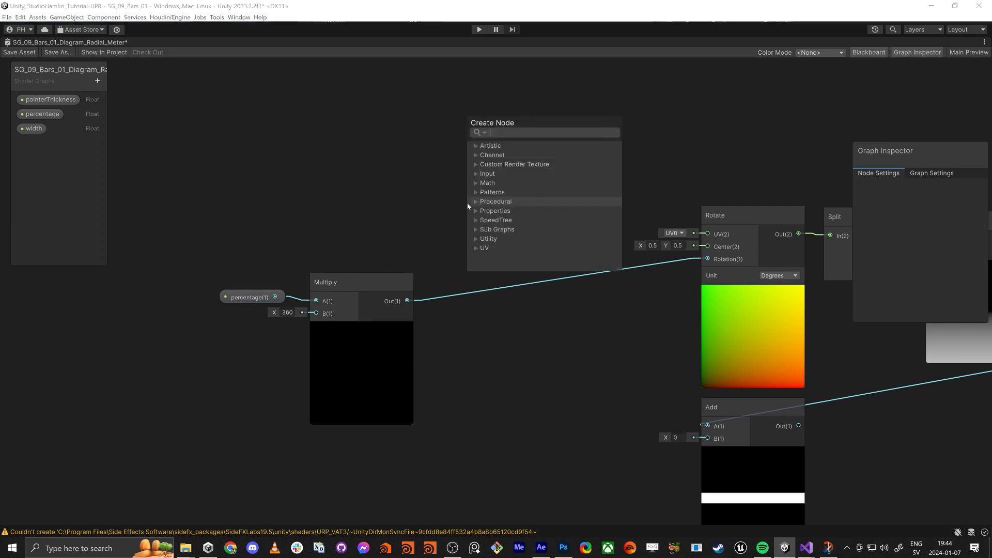
text(float)
key(Return)
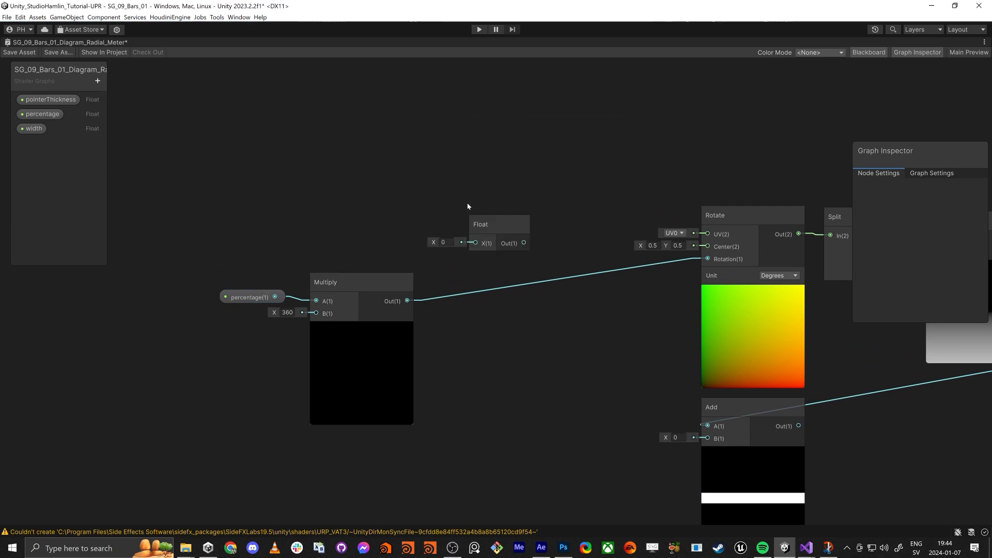
click(442, 242)
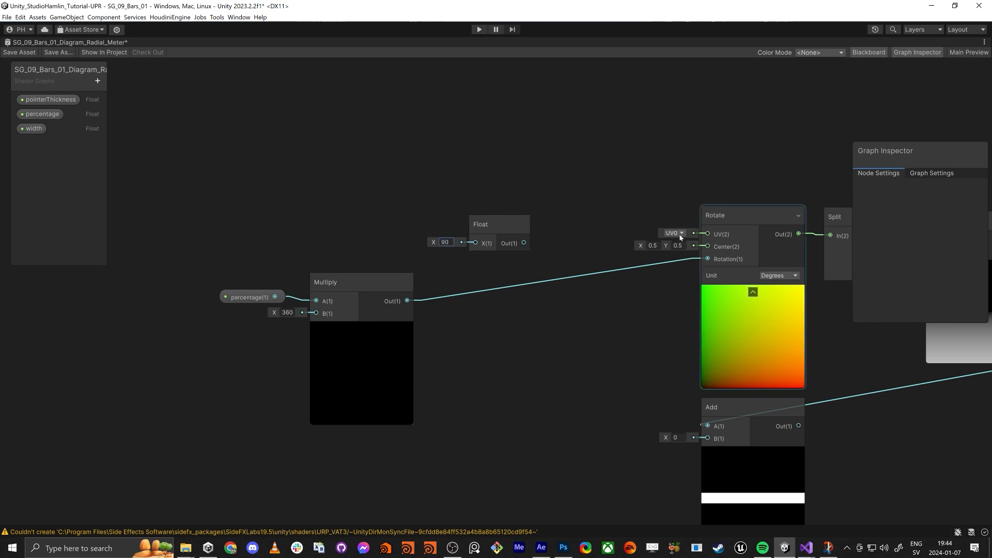
drag(725, 260, 524, 243)
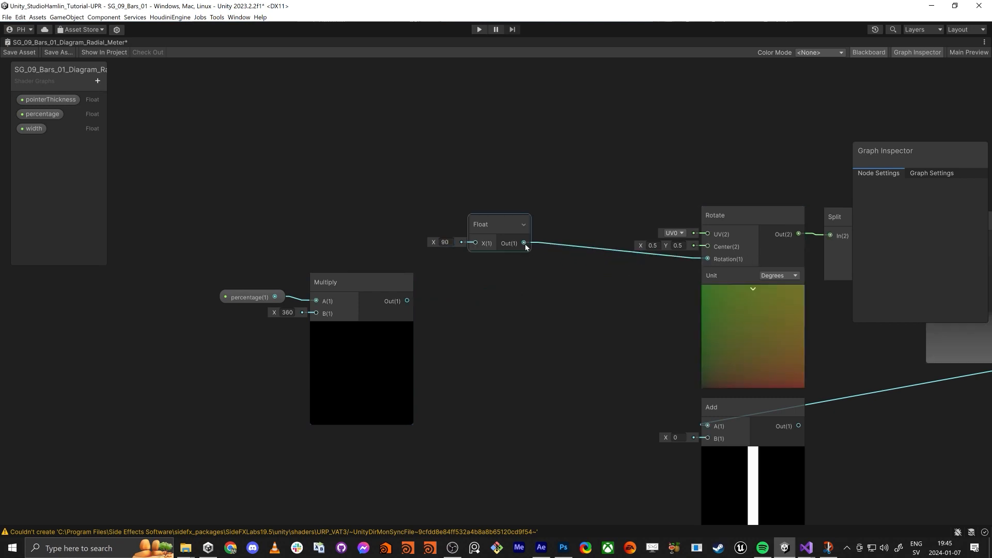
- Subtract the Multiply output from the Float value with a new Subtract node and feed the result into the Rotate node's Rotation input
middle_drag(740, 479, 729, 415)
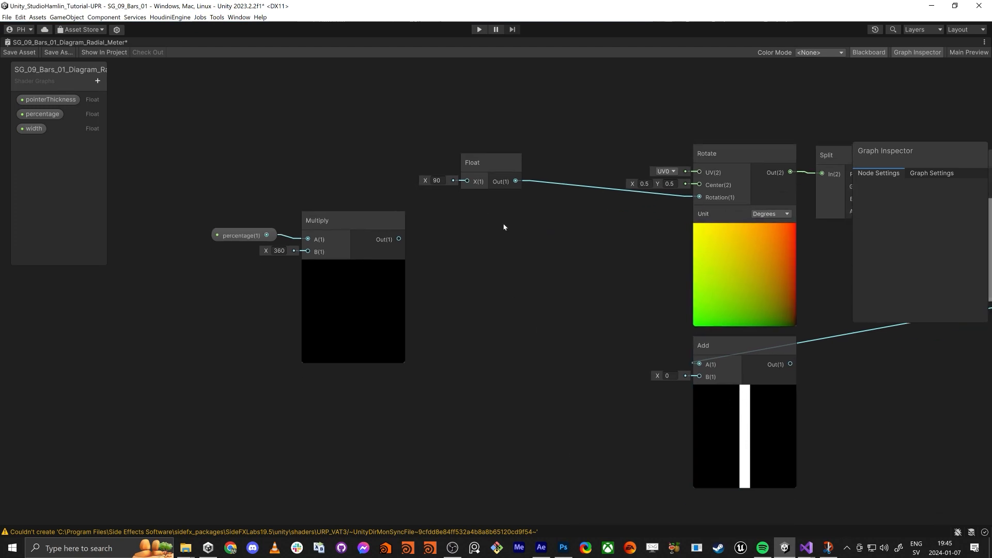
middle_drag(479, 217, 500, 231)
key(space)
text(subtract)
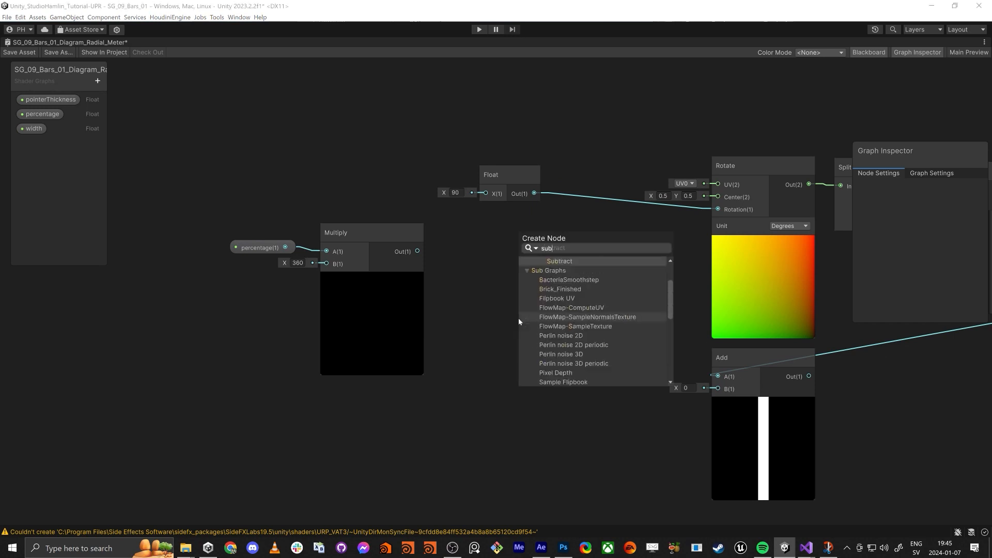
key(Return)
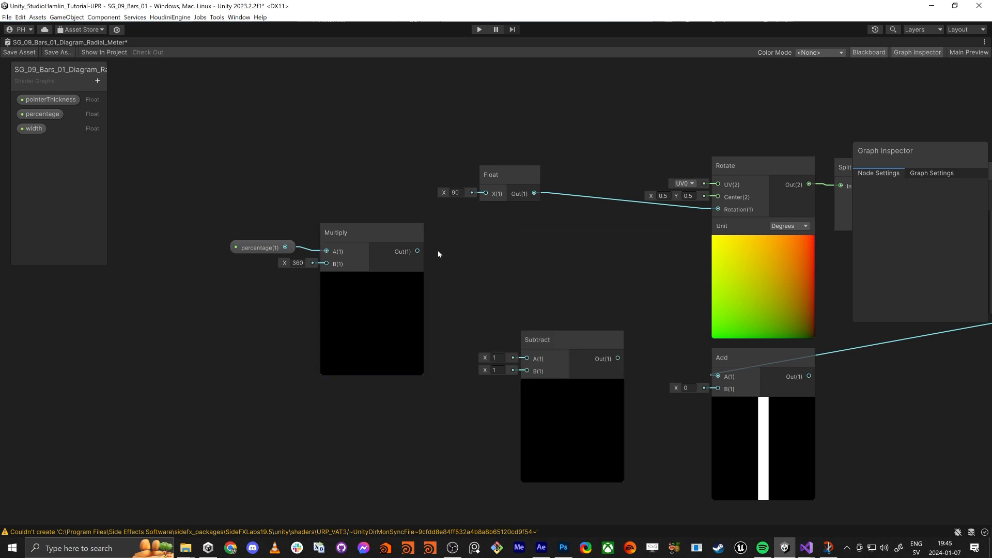
drag(534, 193, 590, 312)
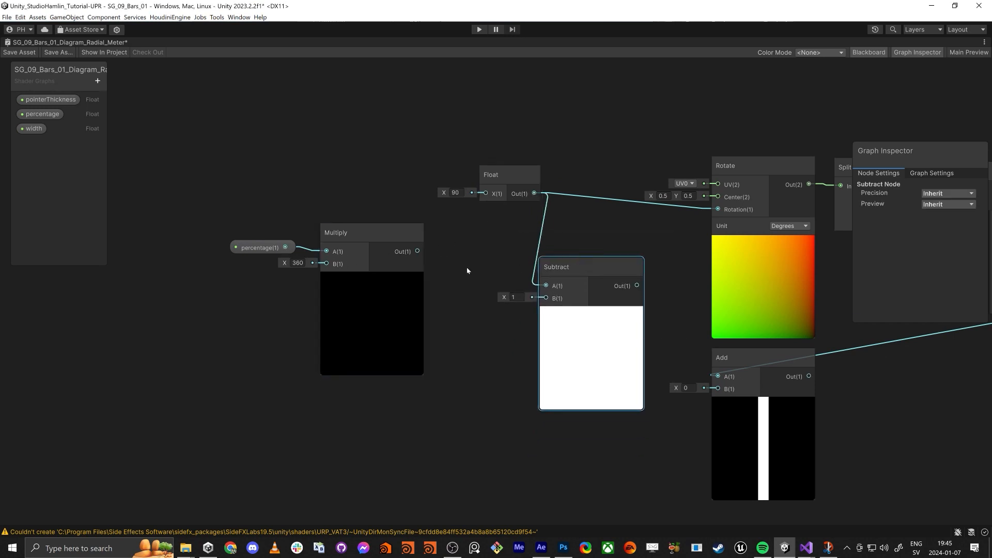
drag(417, 251, 546, 298)
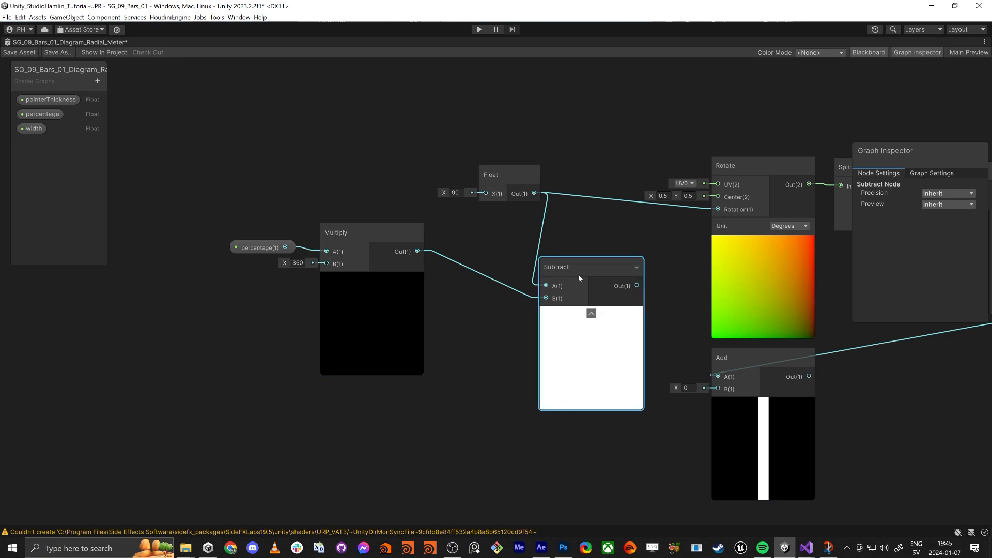
drag(635, 286, 718, 209)
drag(597, 263, 627, 230)
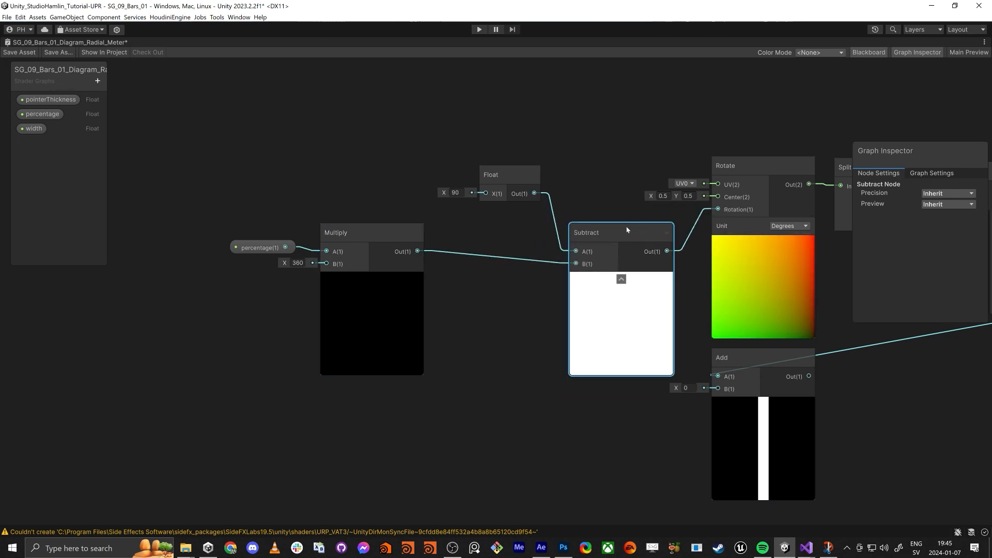
- Test the pointer's rotation by varying the percentage default, and set it back to 0
click(261, 247)
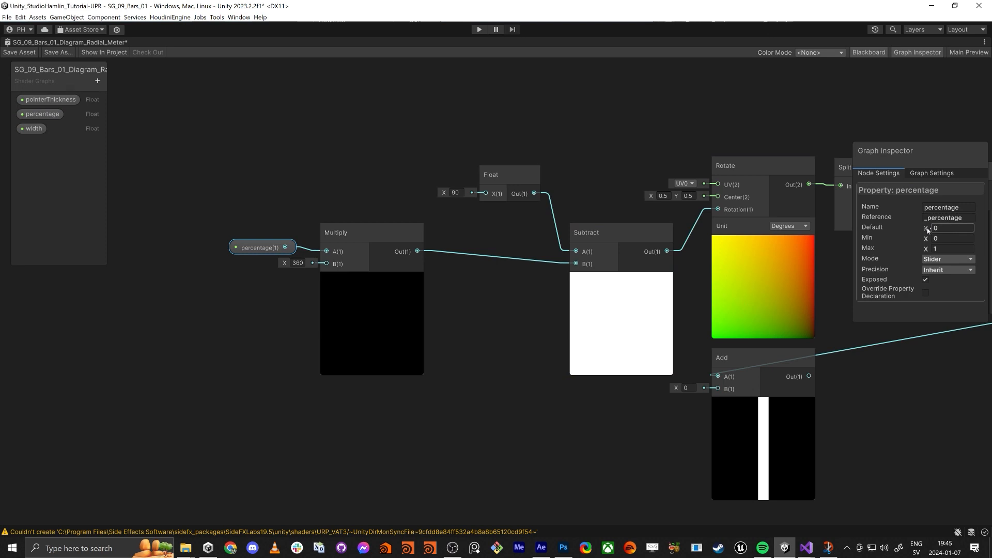
drag(928, 230, 884, 230)
text(0)
- Rearrange the nodes to leave space between percentage and Multiply, with Multiply next to Subtract and the Float node above them
middle_drag(558, 259, 615, 241)
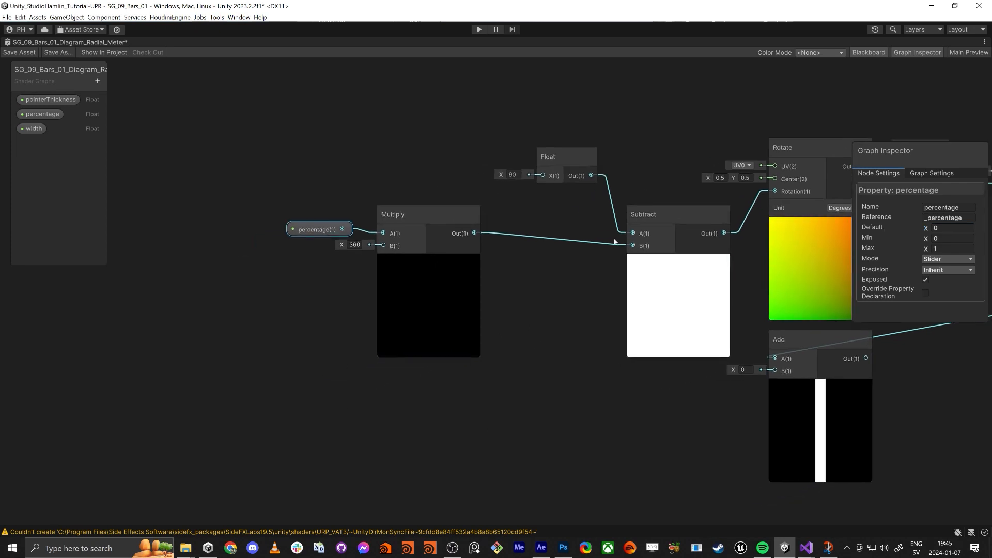
drag(266, 210, 435, 282)
drag(432, 212, 270, 232)
drag(660, 214, 552, 226)
click(382, 219)
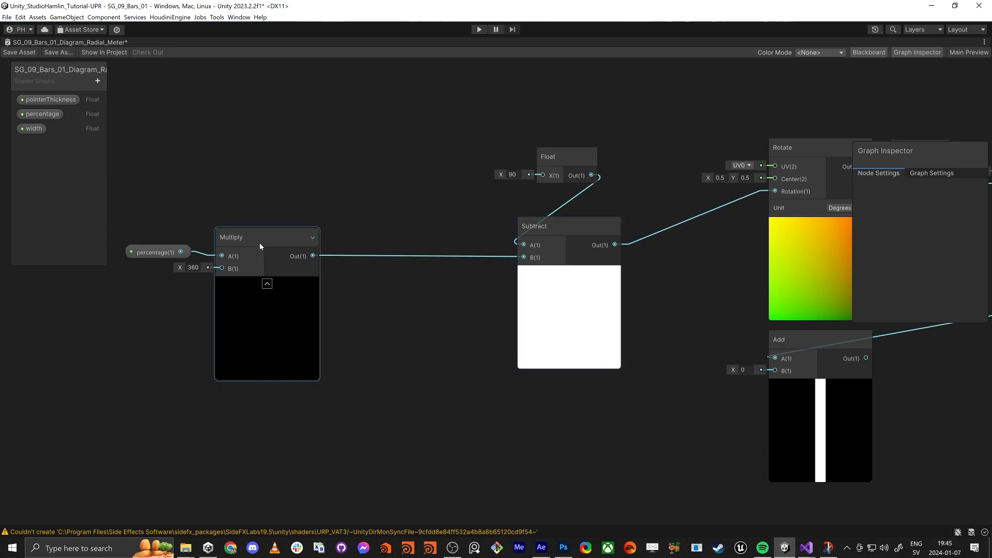
drag(260, 242, 430, 237)
drag(571, 164, 486, 107)
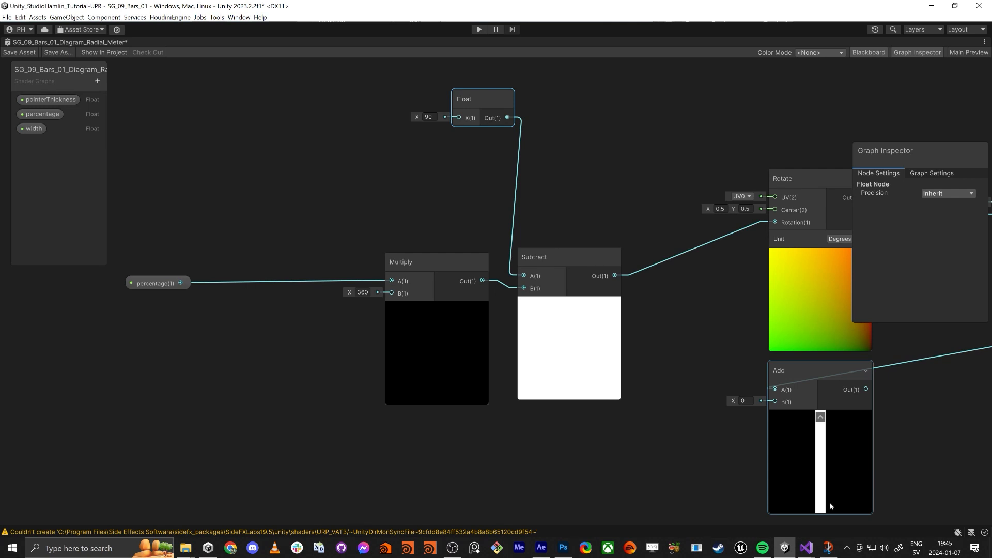
- Place the width property in the graph, switch its mode to Slider and set its default to 0.5
drag(46, 126, 195, 169)
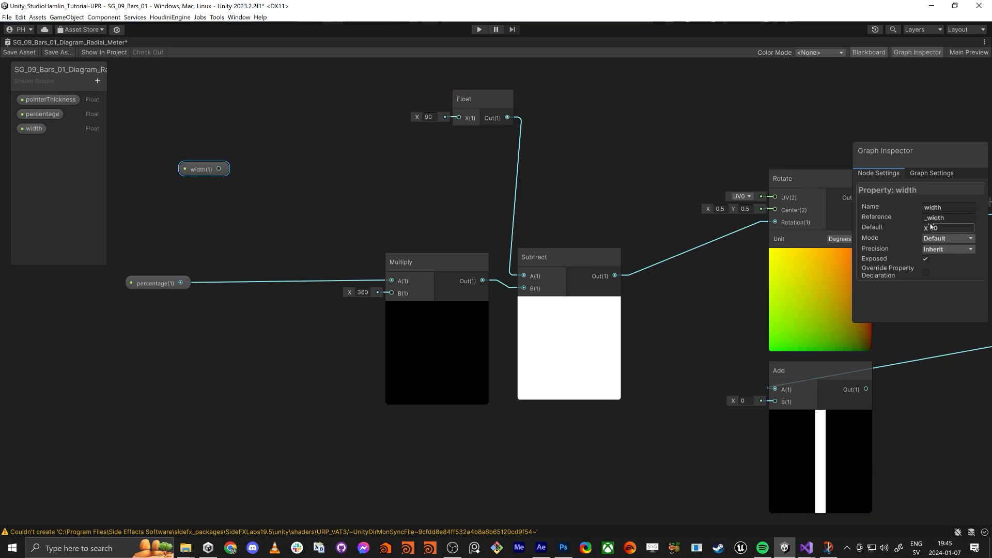
click(948, 239)
click(945, 261)
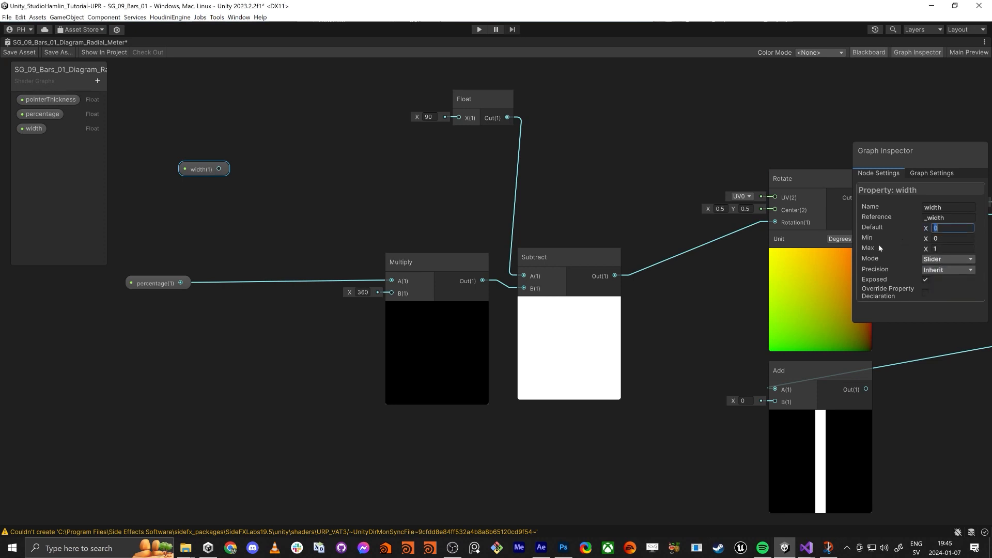
text(0.5)
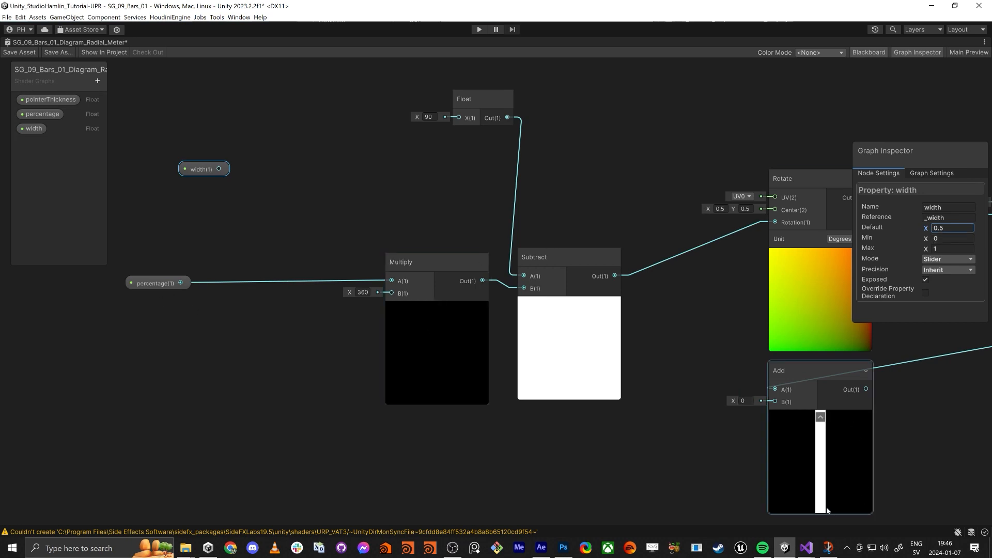
- Multiply width by percentage with a new Multiply node and connect its output to input A of the 360 Multiply node
click(212, 219)
key(space)
text(mult)
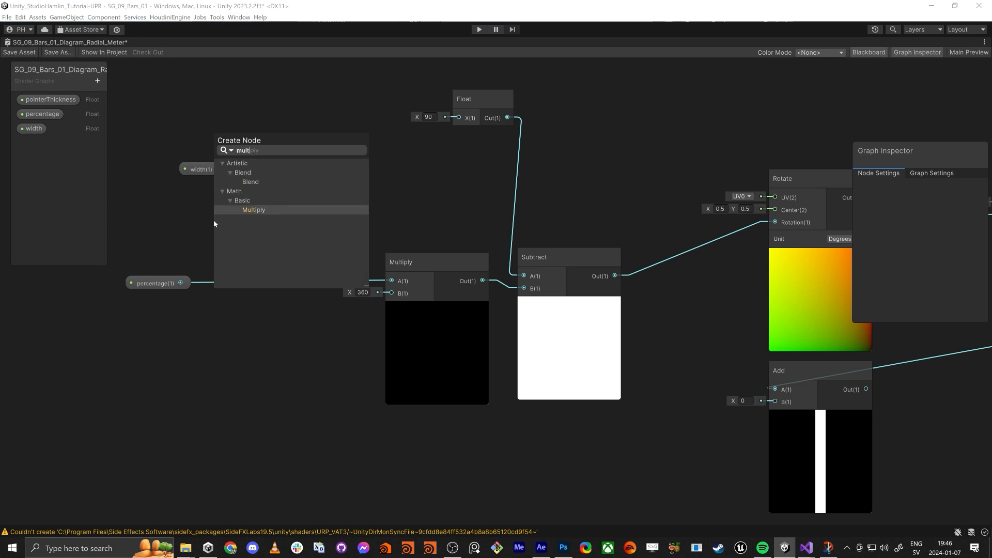
key(Return)
drag(176, 287, 219, 170)
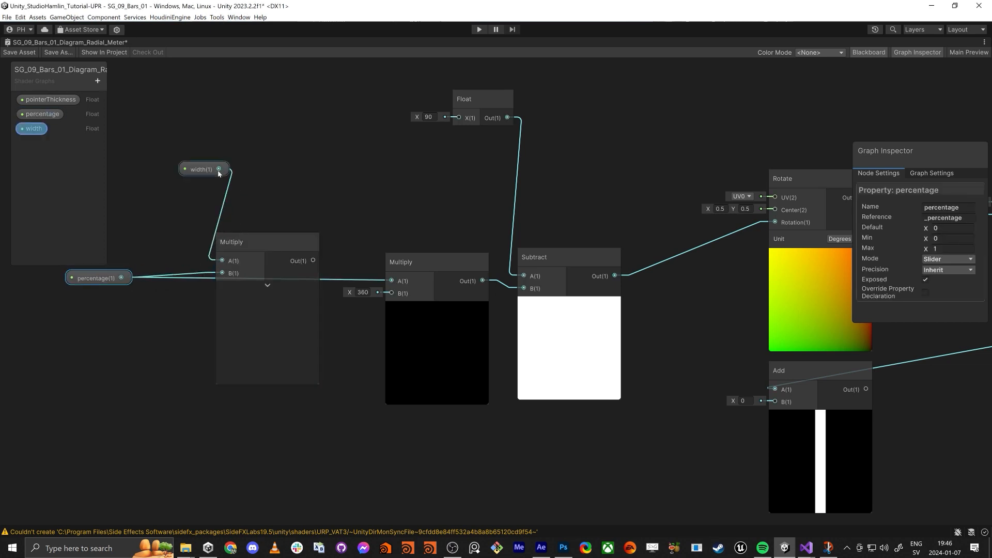
drag(313, 261, 391, 281)
drag(265, 244, 273, 251)
- Test the percentage default at 1, set it back to 0, and move the width node farther from its Multiply node
click(201, 170)
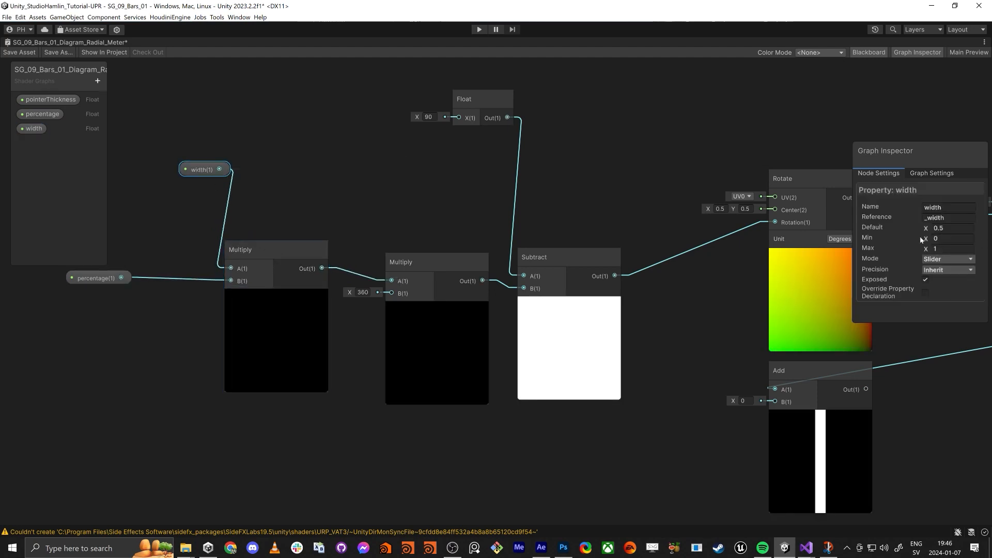
click(97, 280)
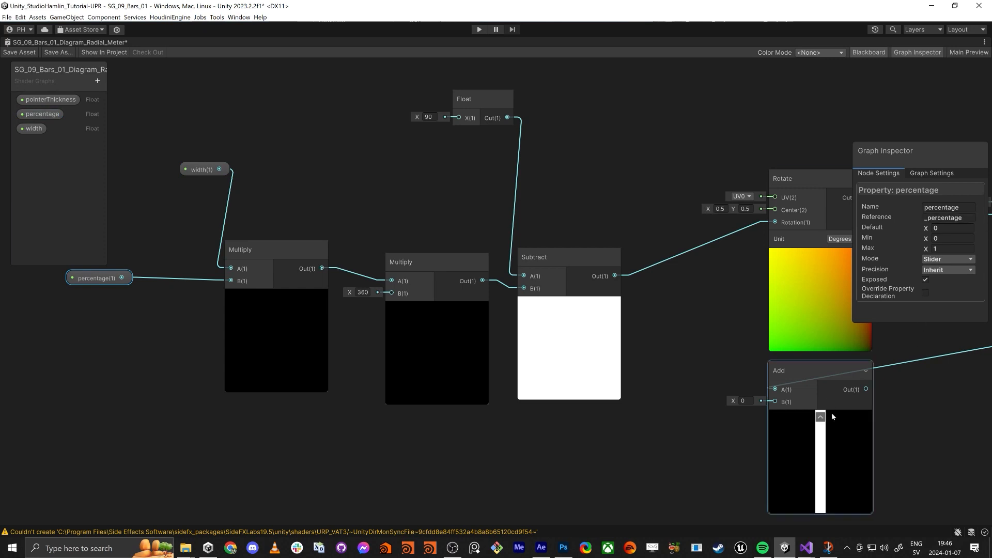
mouse_move(924, 230)
mouse_down()
mouse_move(944, 233)
mouse_move(929, 232)
mouse_up()
key(Tab)
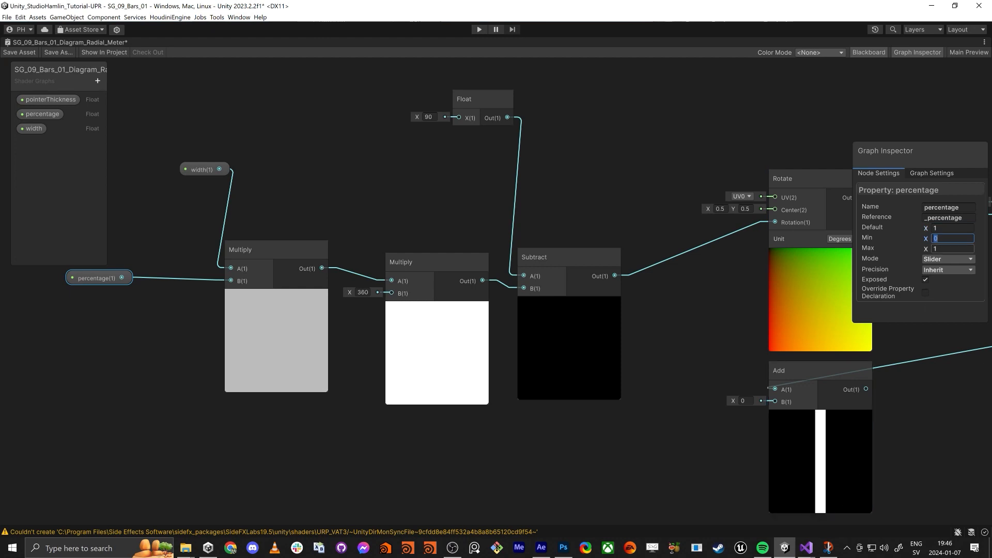
drag(947, 229, 898, 234)
drag(883, 156, 927, 157)
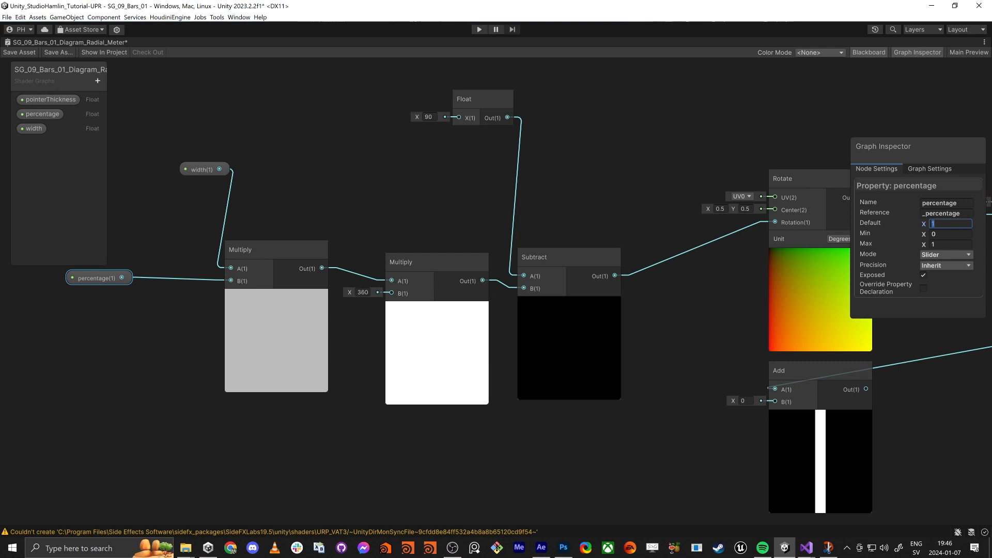
text(0)
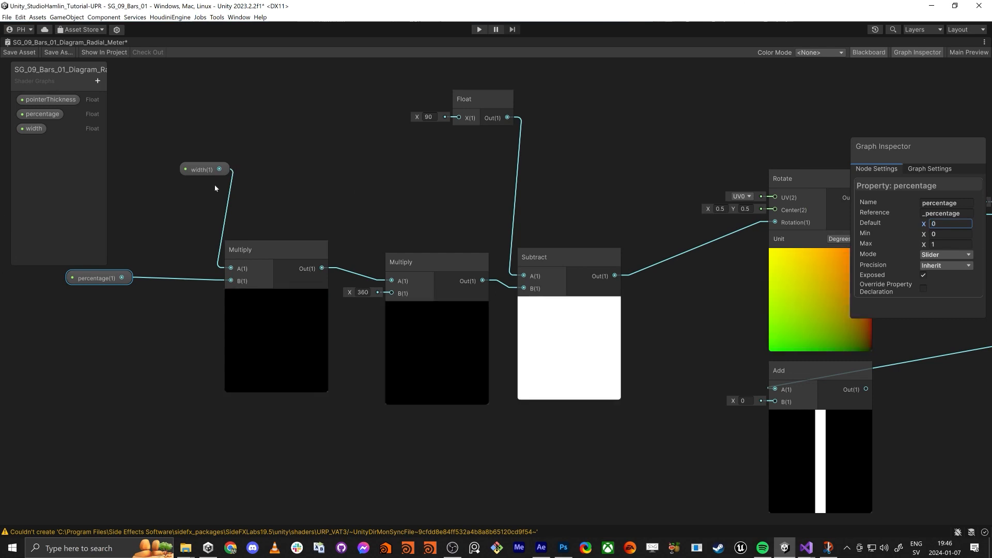
middle_drag(215, 188, 234, 187)
drag(230, 174, 186, 181)
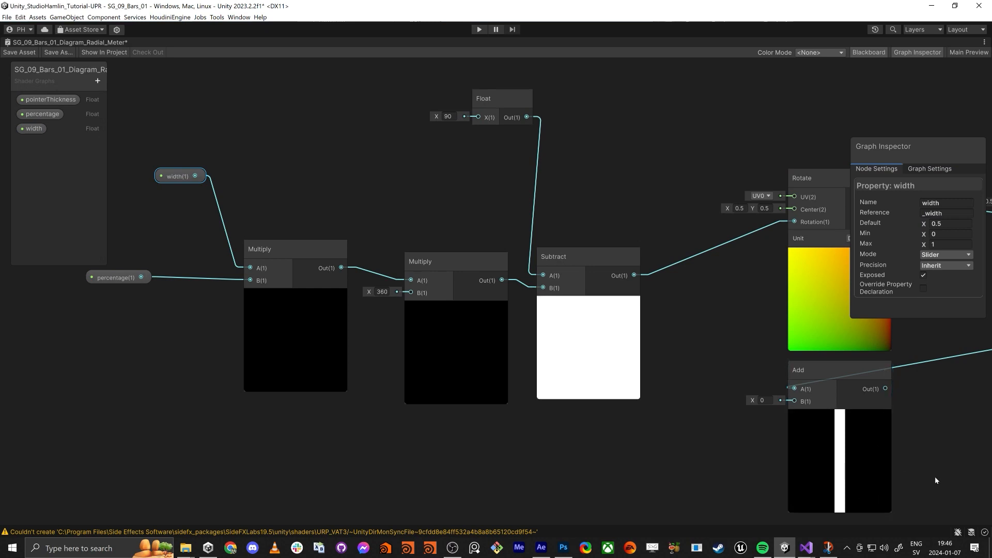
- Snip the Add node's preview and annotate it in green with a half-circle arrow from 0 to 1 labelled "width"
key(super+shift+s)
drag(893, 407, 775, 520)
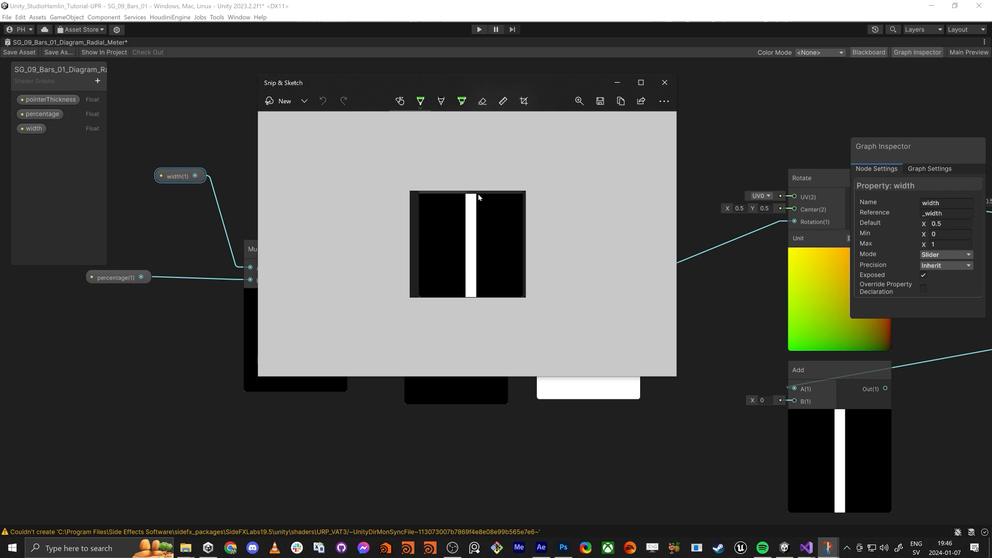
mouse_move(479, 197)
mouse_down()
mouse_move(529, 223)
mouse_move(517, 293)
mouse_move(479, 296)
mouse_move(490, 294)
mouse_move(486, 304)
mouse_move(480, 296)
mouse_up()
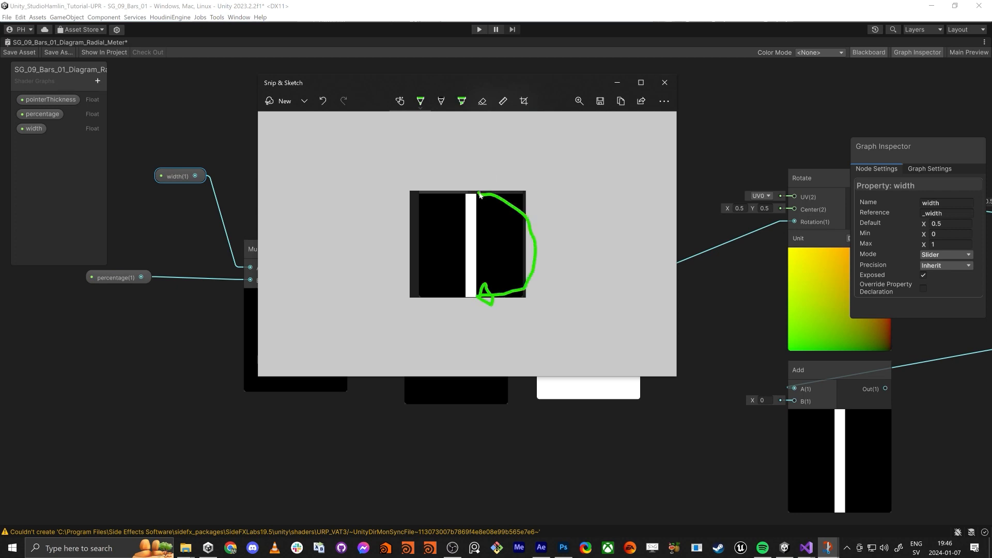
mouse_move(480, 194)
mouse_down()
mouse_move(488, 197)
mouse_move(485, 176)
mouse_up()
drag(488, 305, 488, 330)
mouse_move(535, 185)
mouse_down()
mouse_move(549, 165)
mouse_move(563, 182)
mouse_move(584, 148)
mouse_move(595, 182)
mouse_up()
click(565, 166)
mouse_move(587, 165)
mouse_down()
mouse_move(601, 164)
mouse_move(624, 194)
mouse_up()
- Draw a nearly full clockwise red arrow around the snipped preview, and minimize Snip & Sketch
click(424, 103)
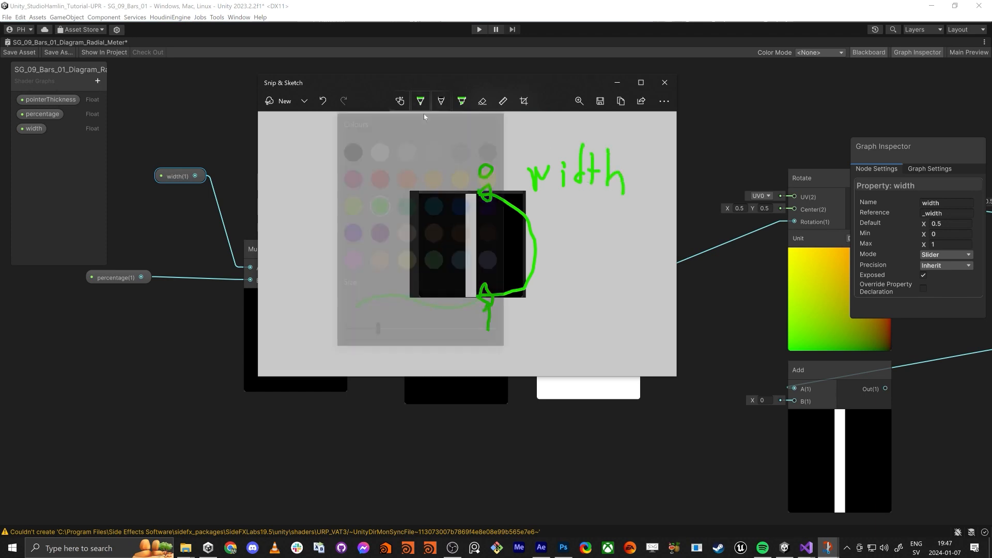
click(385, 176)
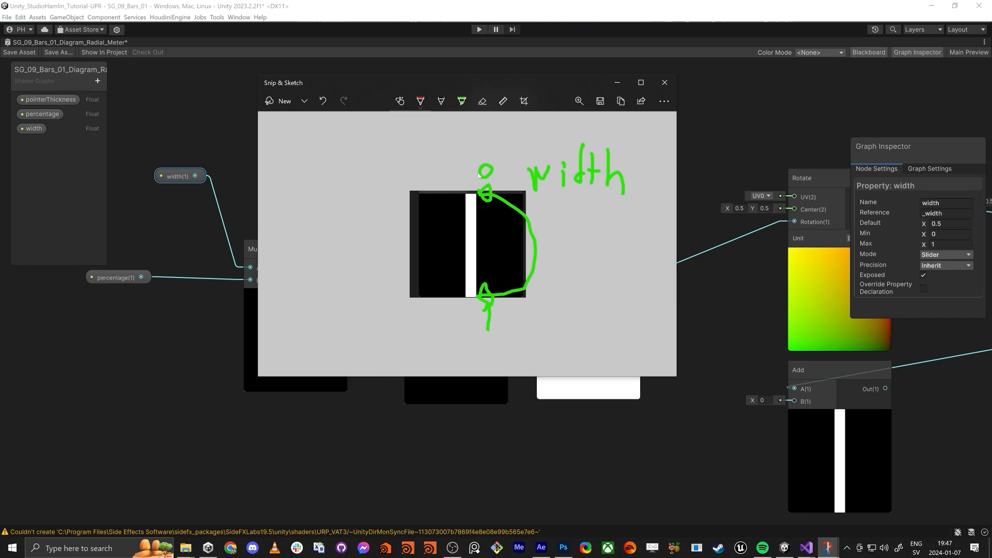
mouse_move(490, 178)
mouse_down()
mouse_move(543, 215)
mouse_move(554, 284)
mouse_move(481, 331)
mouse_move(384, 259)
mouse_move(435, 165)
mouse_move(472, 164)
mouse_up()
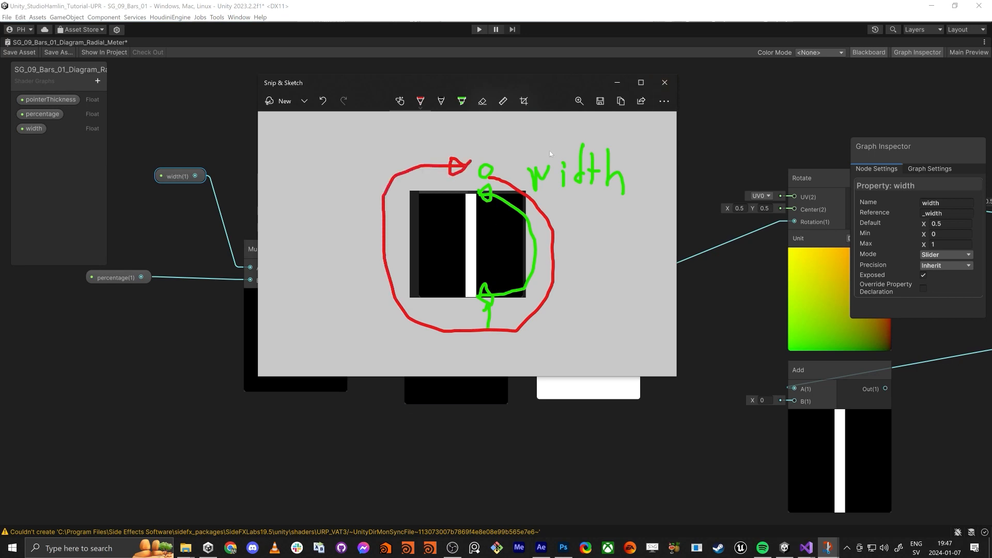
click(619, 84)
- Snip the Add node's preview again and open the snip in Snip & Sketch for markup
middle_drag(386, 195, 445, 213)
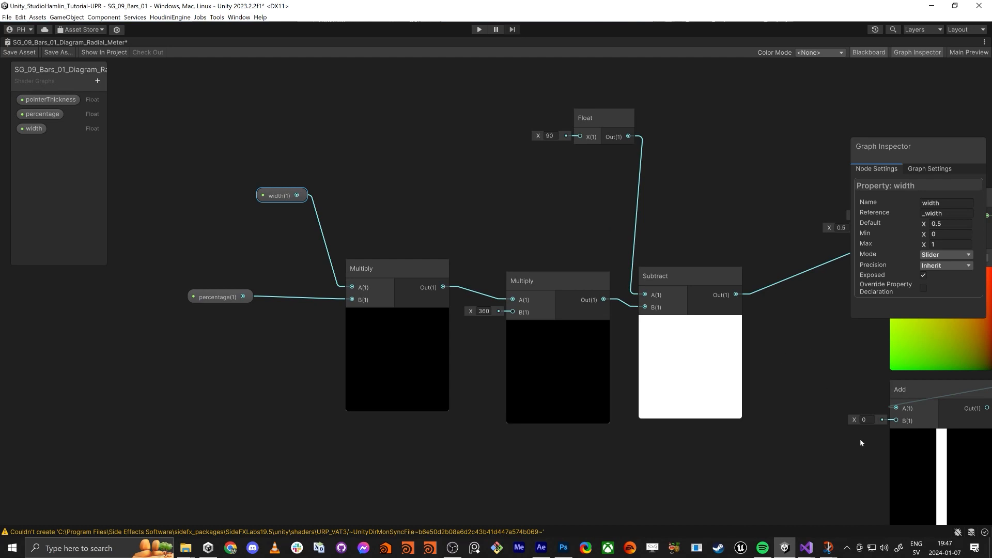
middle_drag(828, 442, 421, 317)
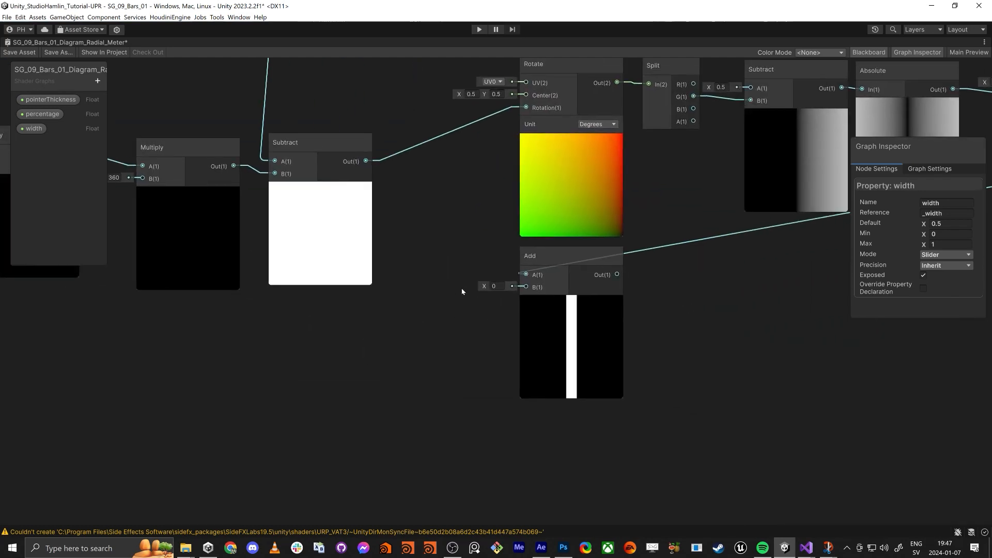
key(super+shift+s)
mouse_move(519, 268)
mouse_down()
mouse_move(602, 388)
mouse_move(624, 399)
mouse_up()
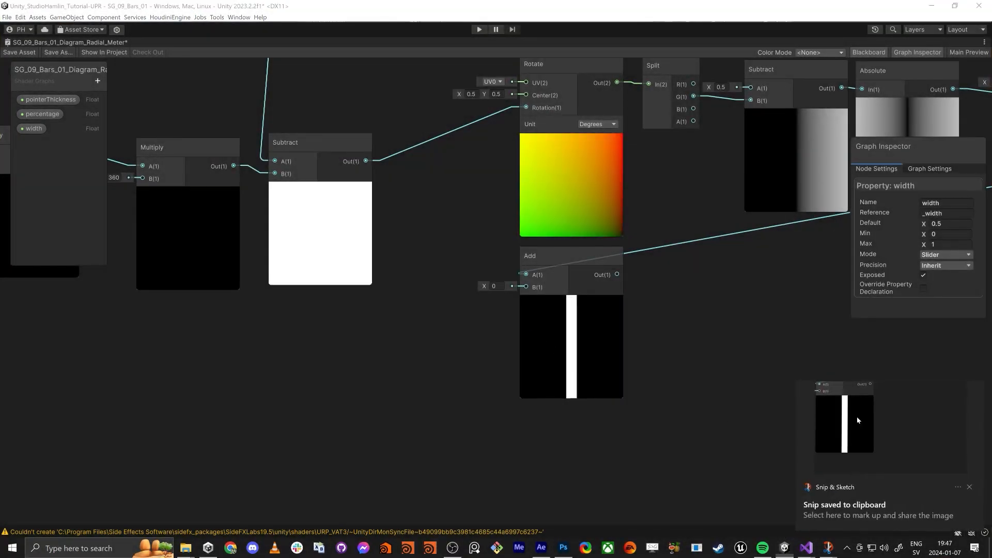
click(858, 420)
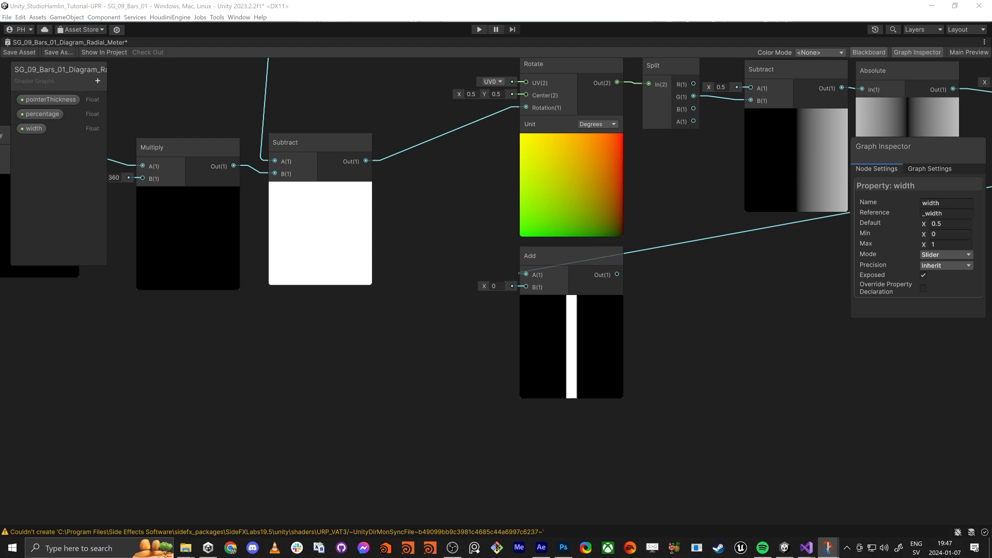
drag(423, 294, 479, 253)
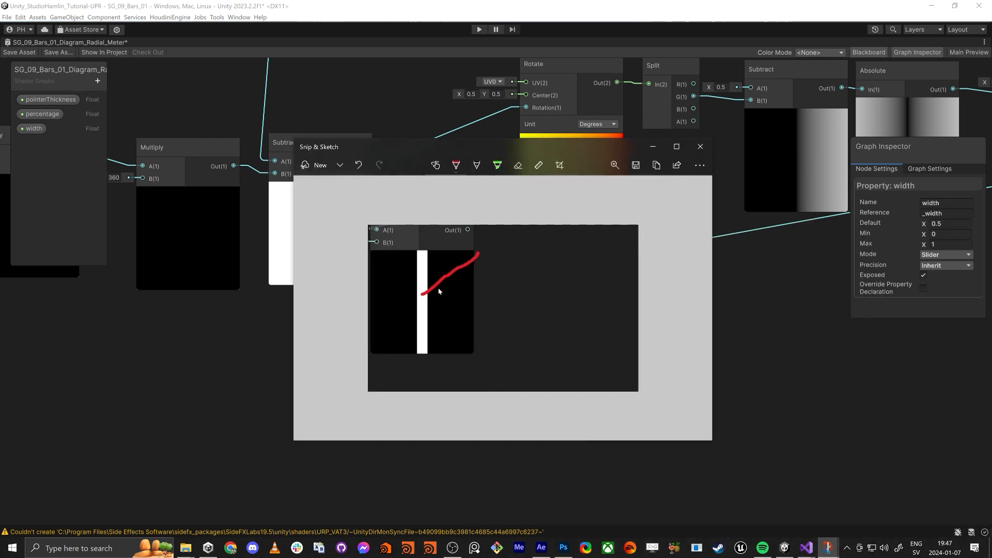
drag(423, 295, 374, 261)
key(ctrl+z)
key(ctrl+z)
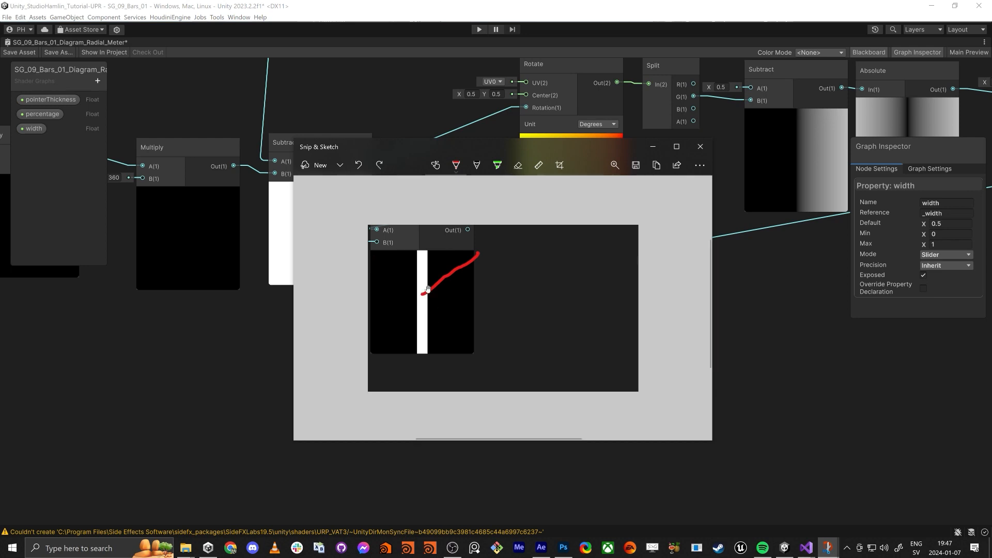
drag(424, 291, 453, 260)
key(ctrl+z)
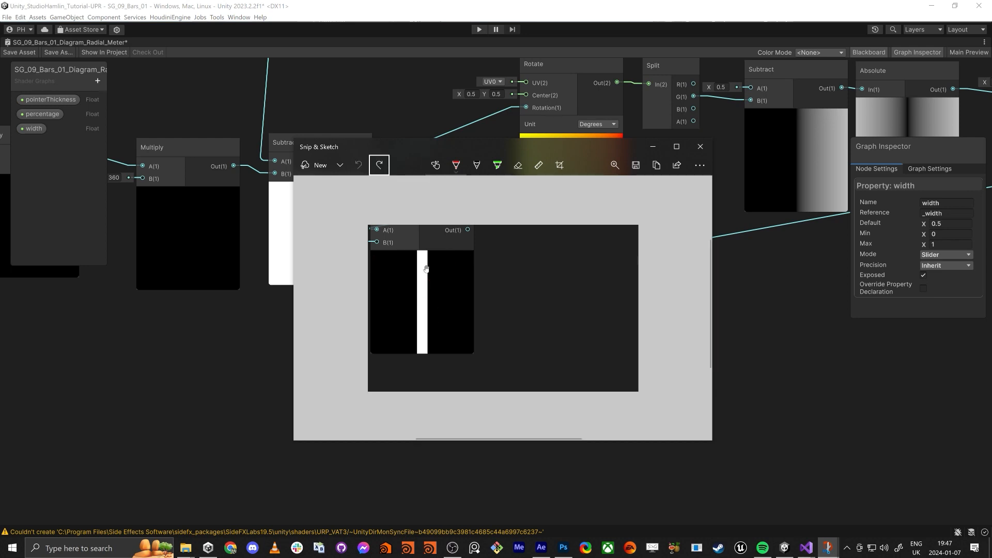
- Sketch a red half-circle gauge with pointer lines over the snipped preview, undo the strokes and minimize Snip & Sketch
mouse_move(424, 253)
mouse_down()
mouse_move(455, 266)
mouse_move(460, 336)
mouse_move(421, 357)
mouse_move(424, 254)
mouse_move(424, 300)
mouse_move(466, 301)
mouse_move(448, 332)
mouse_up()
key(ctrl+z)
key(ctrl+z)
key(ctrl+z)
key(ctrl+z)
mouse_move(472, 298)
mouse_down()
mouse_move(378, 297)
mouse_move(379, 279)
mouse_move(443, 264)
mouse_move(472, 288)
mouse_move(425, 262)
mouse_move(394, 273)
mouse_up()
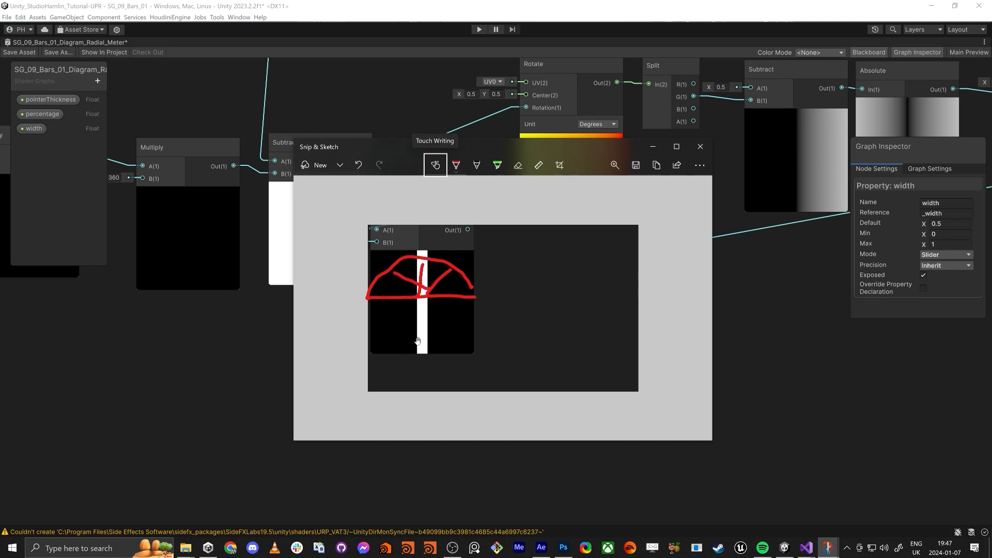
key(ctrl+z)
key(ctrl+z)
key(ctrl+z)
key(ctrl+z)
click(653, 146)
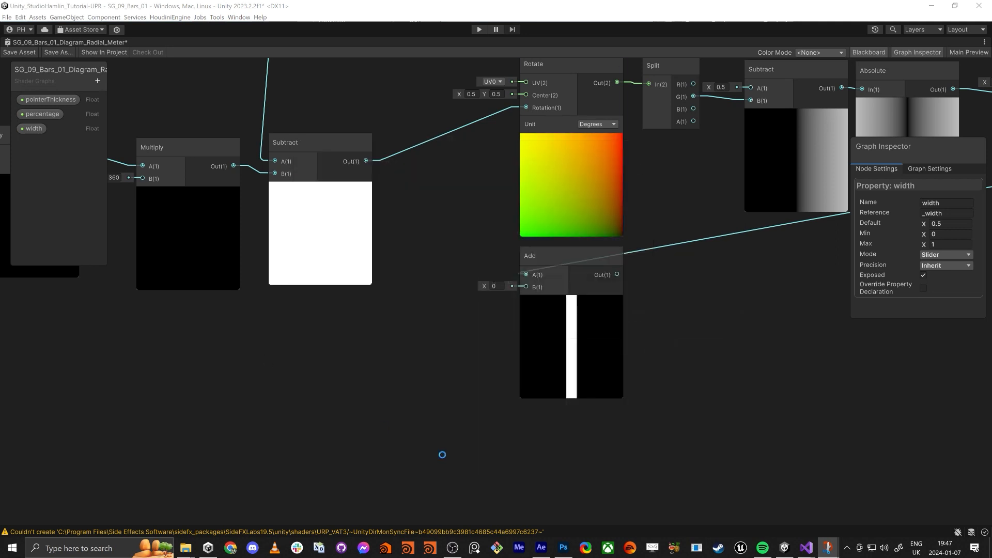
- Move the width node farther out and multiply width by 180 with a new Multiply node
middle_drag(150, 67, 494, 281)
scroll(494, 256, down, 2)
middle_drag(397, 246, 432, 255)
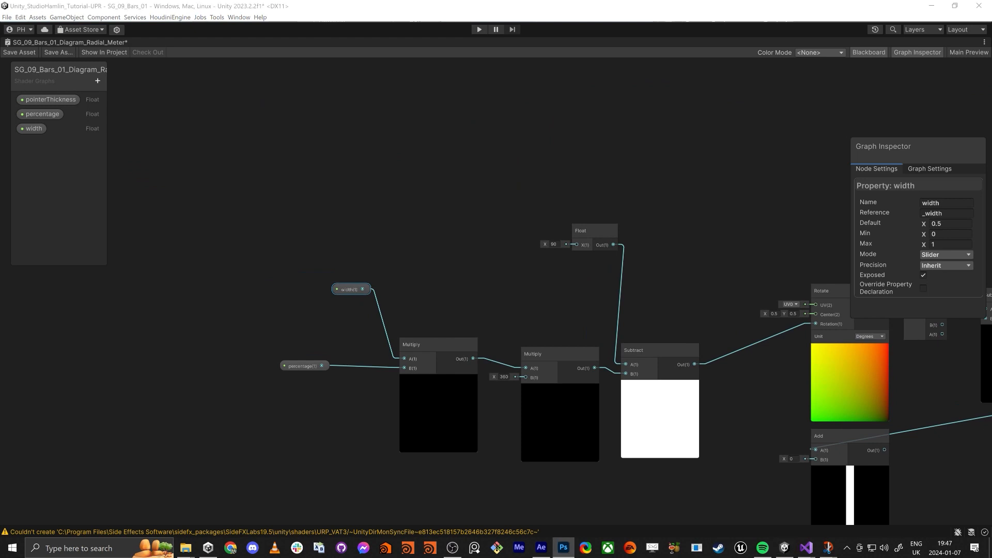
drag(362, 290, 326, 285)
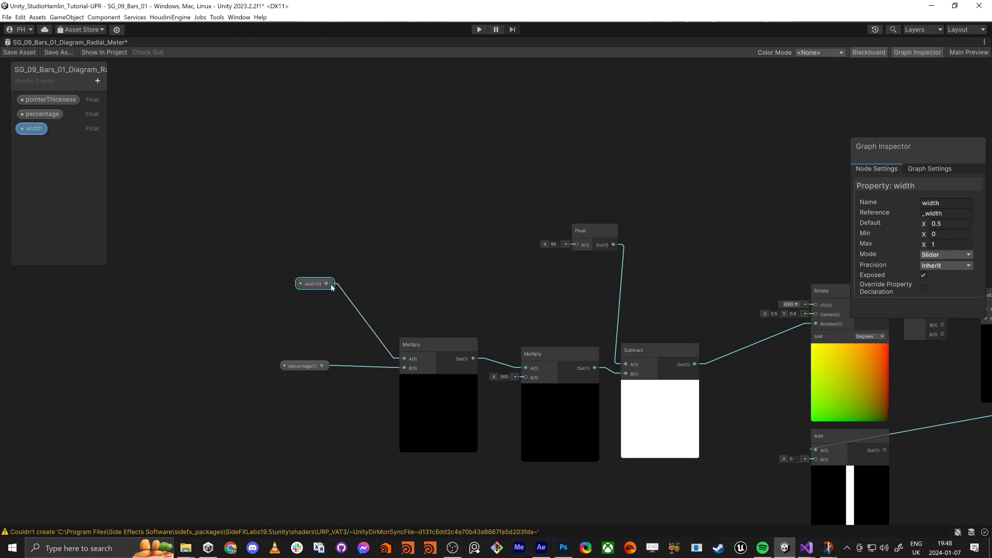
key(space)
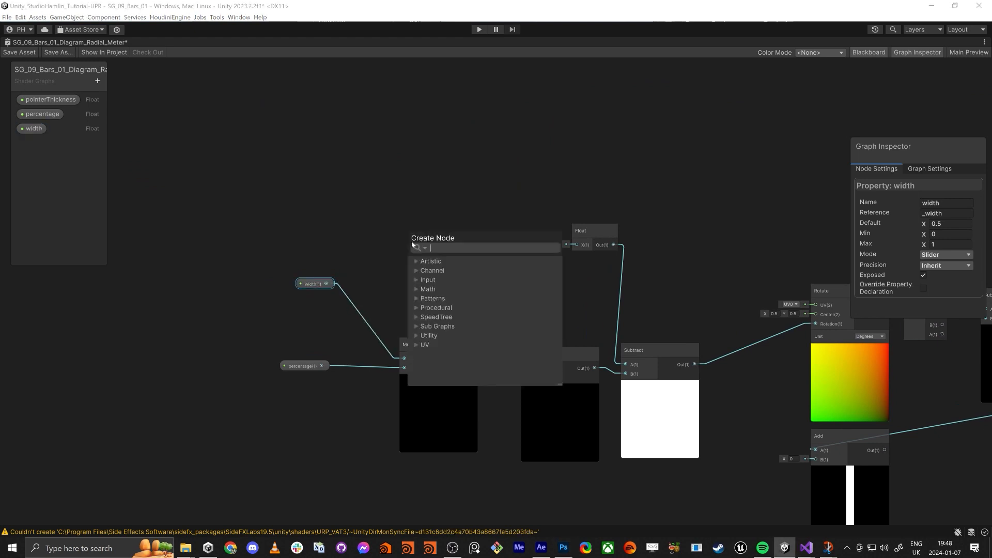
text(multi)
key(Return)
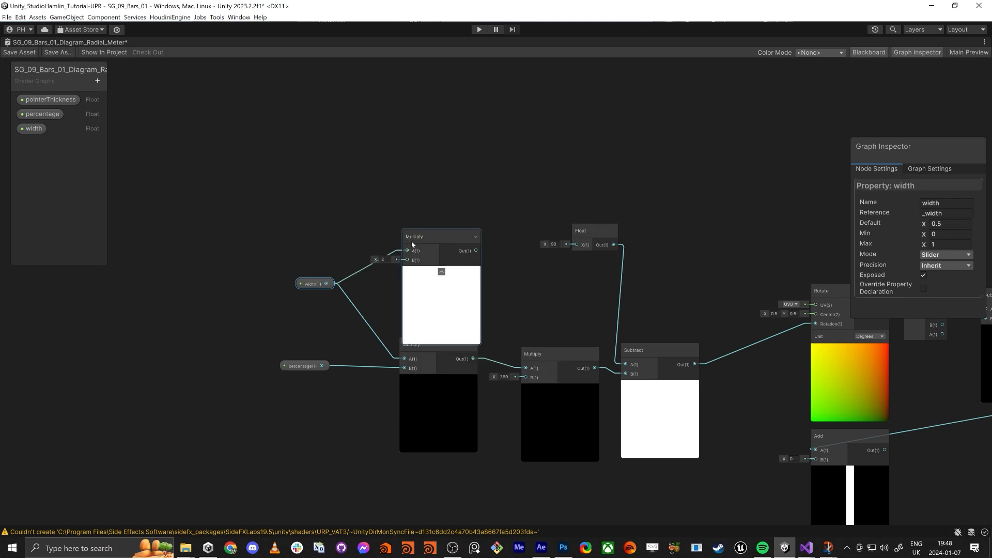
scroll(415, 242, up, 2)
text(180)
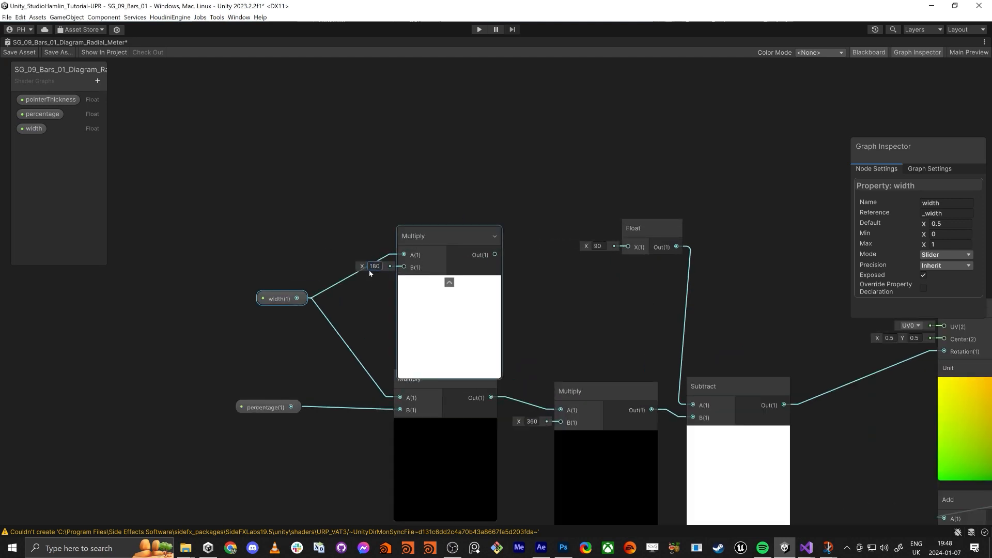
- Spread out the width, 180 Multiply and Float nodes, and move the Add node closer to the rotation Subtract node
drag(265, 295, 217, 292)
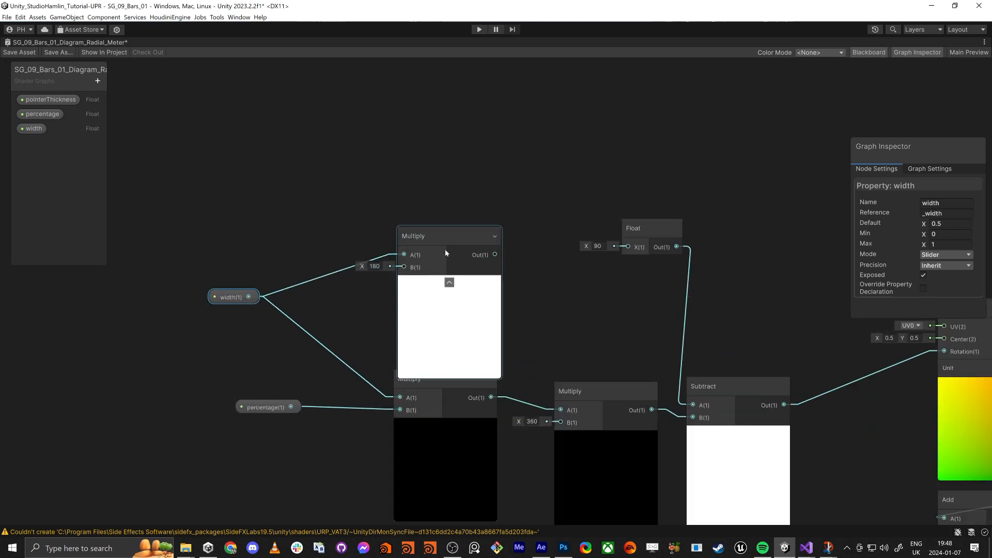
drag(445, 249, 478, 198)
middle_drag(359, 281, 323, 290)
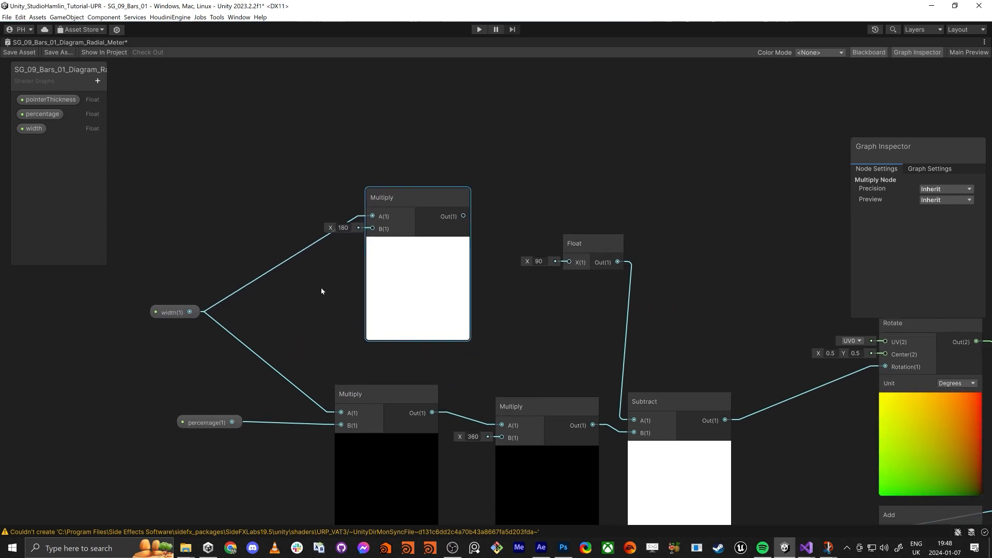
drag(181, 315, 163, 314)
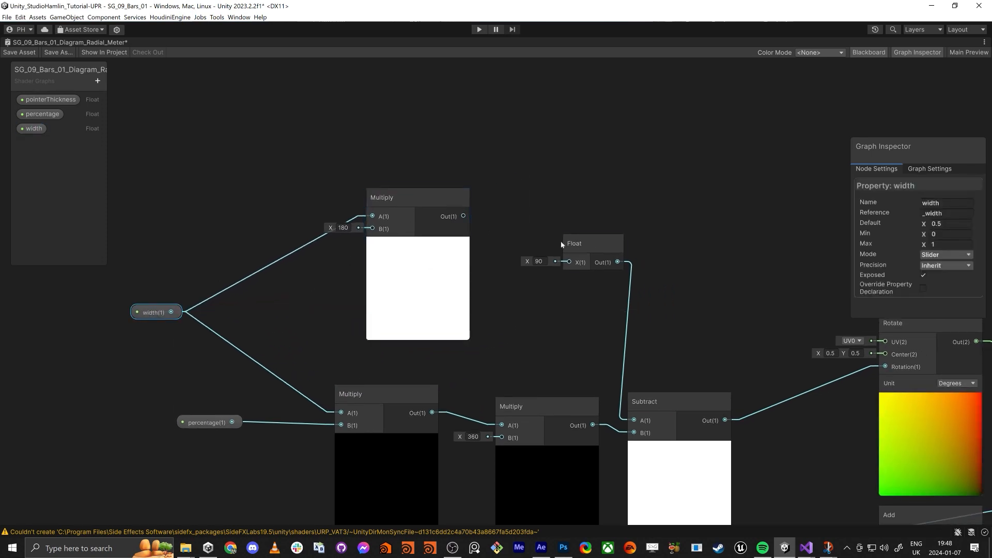
drag(600, 247, 615, 221)
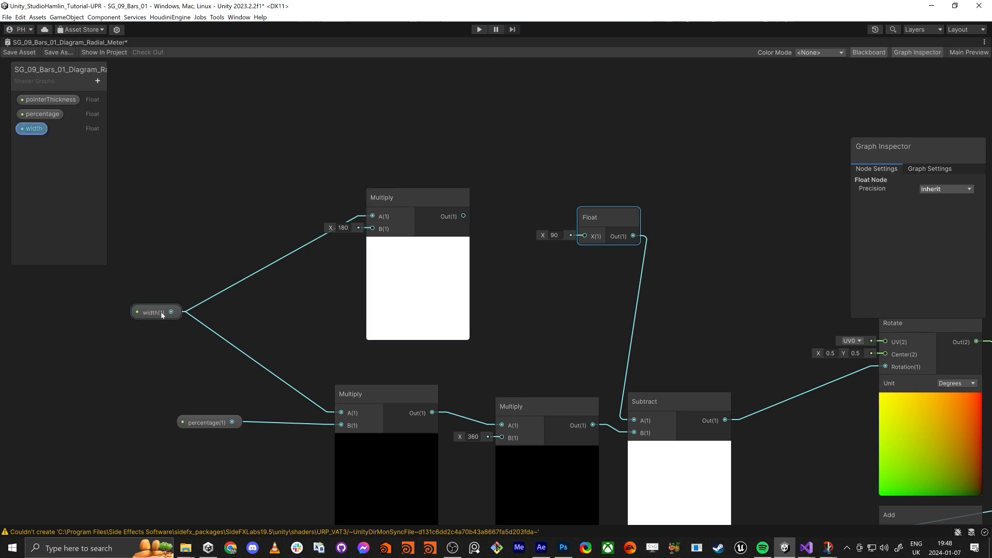
drag(165, 318, 149, 311)
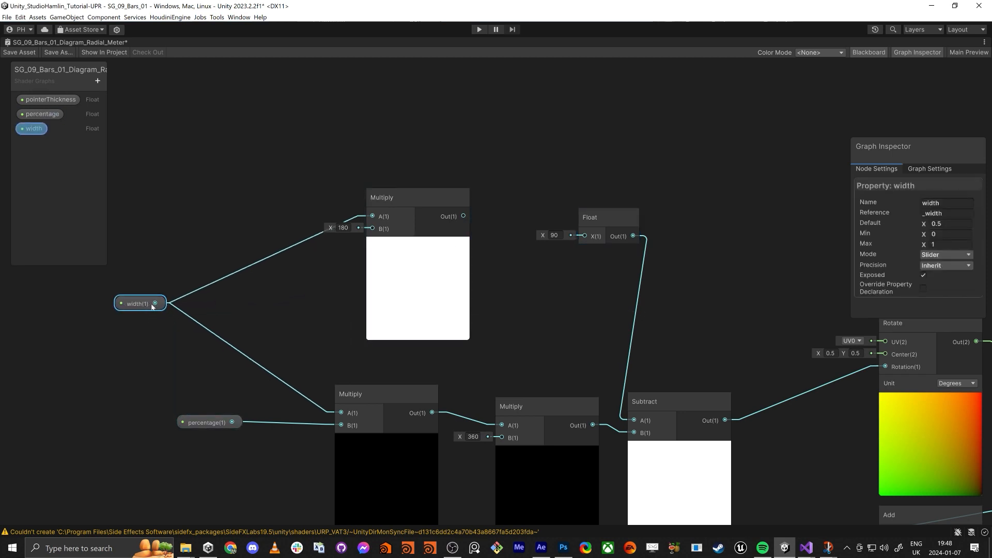
click(466, 439)
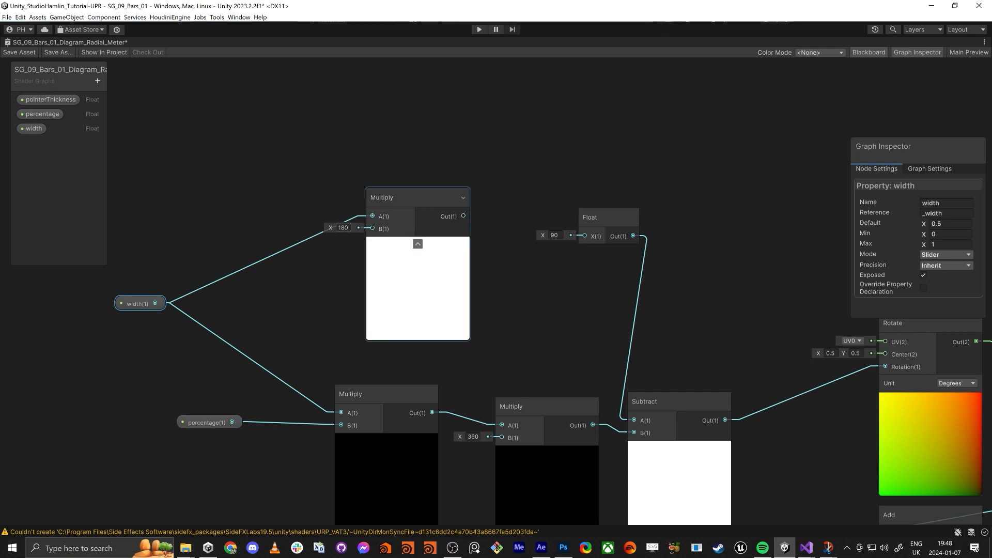
scroll(212, 104, down, 3)
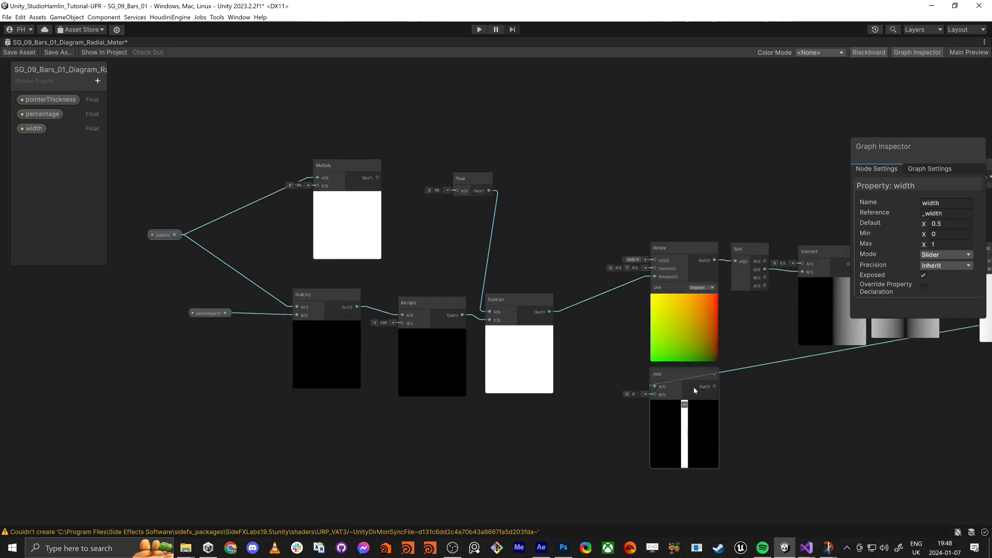
drag(671, 374, 611, 386)
- Add a Subtract node with the 180 Multiply's output as input A and the 90 Float's output as input B
middle_drag(429, 238, 503, 268)
scroll(517, 266, up, 2)
click(501, 272)
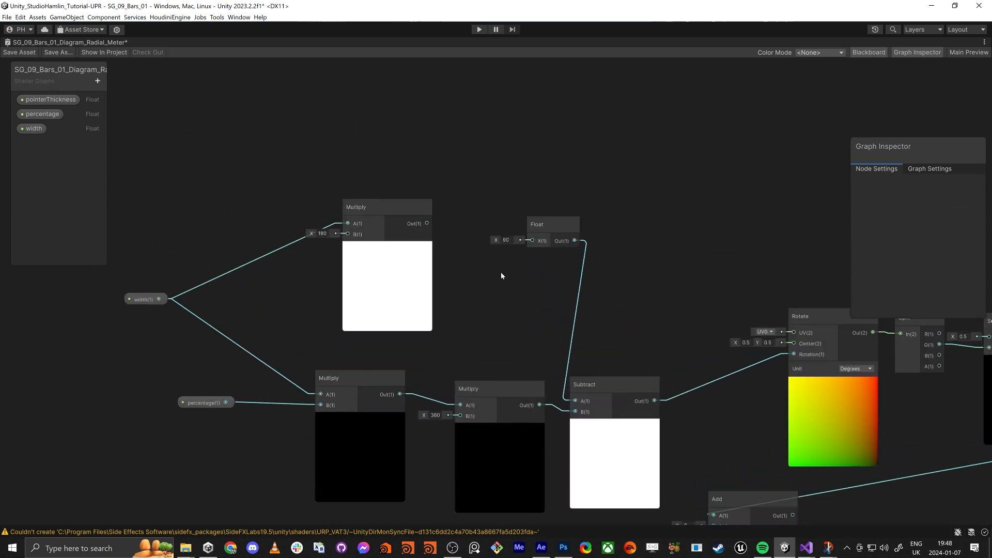
key(space)
text(subt)
key(Return)
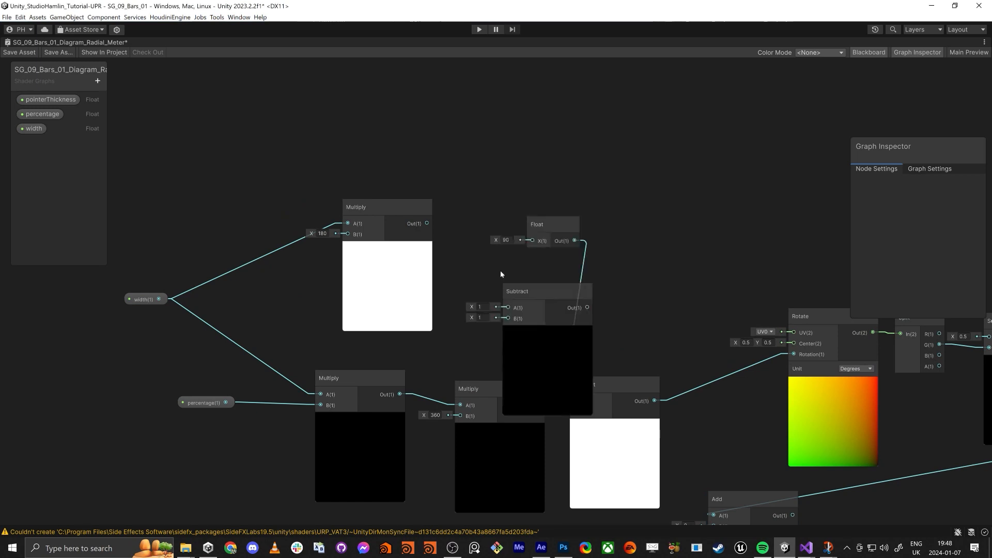
drag(555, 291, 678, 107)
drag(535, 239, 484, 290)
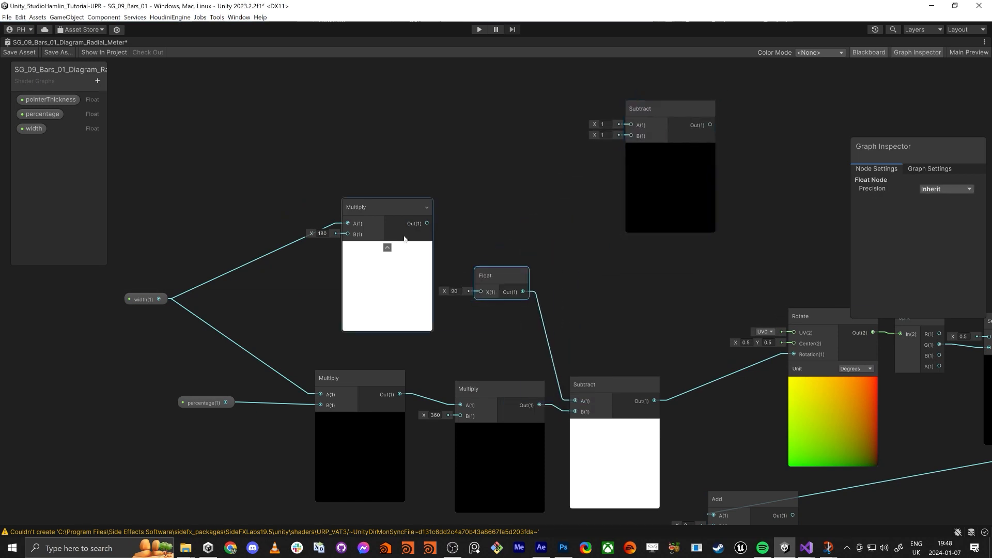
drag(427, 223, 631, 125)
drag(523, 292, 631, 136)
- Connect the new Subtract's output to input A of the Subtract feeding Rotate, and tidy the Subtract, Multiply and Float nodes
middle_drag(591, 246, 593, 201)
scroll(593, 201, down, 2)
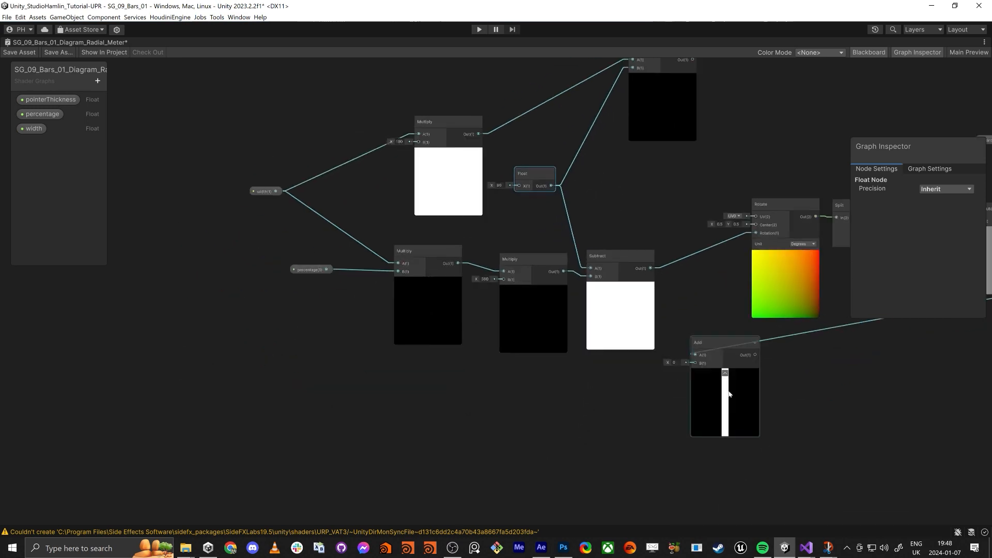
middle_drag(630, 194, 529, 310)
drag(591, 177, 548, 357)
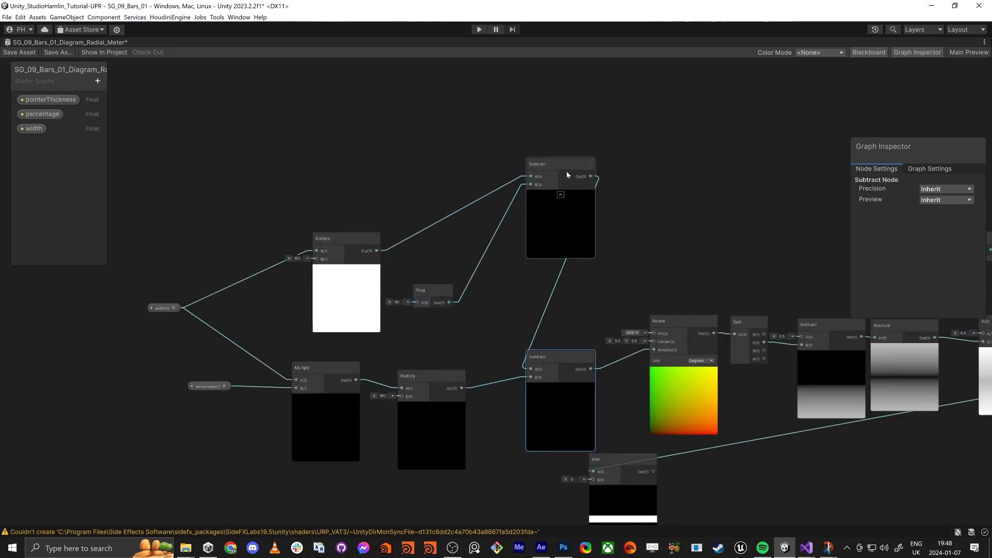
drag(566, 172, 523, 230)
drag(375, 265, 343, 258)
drag(420, 290, 387, 295)
middle_drag(150, 289, 179, 224)
- Set the width property's default to 0.25
click(191, 243)
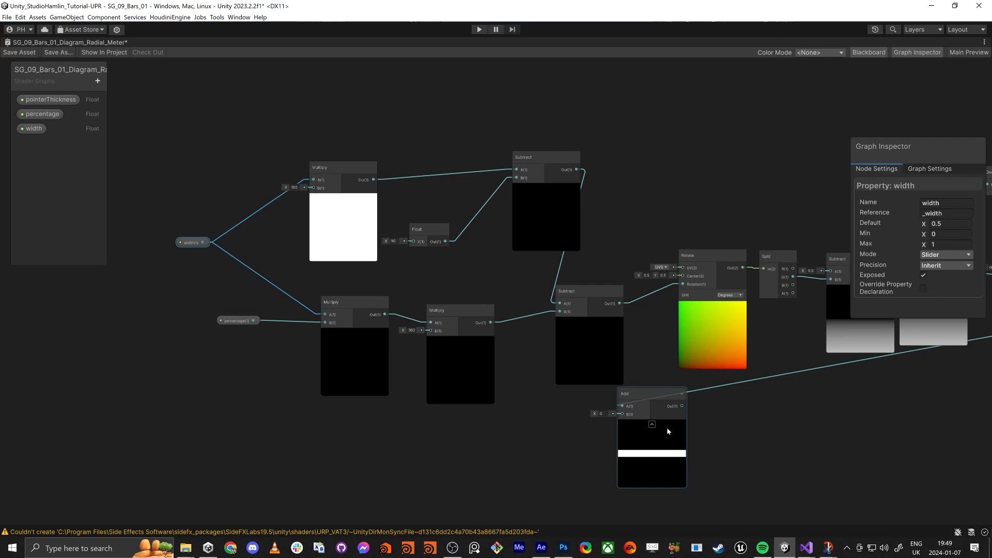
click(926, 223)
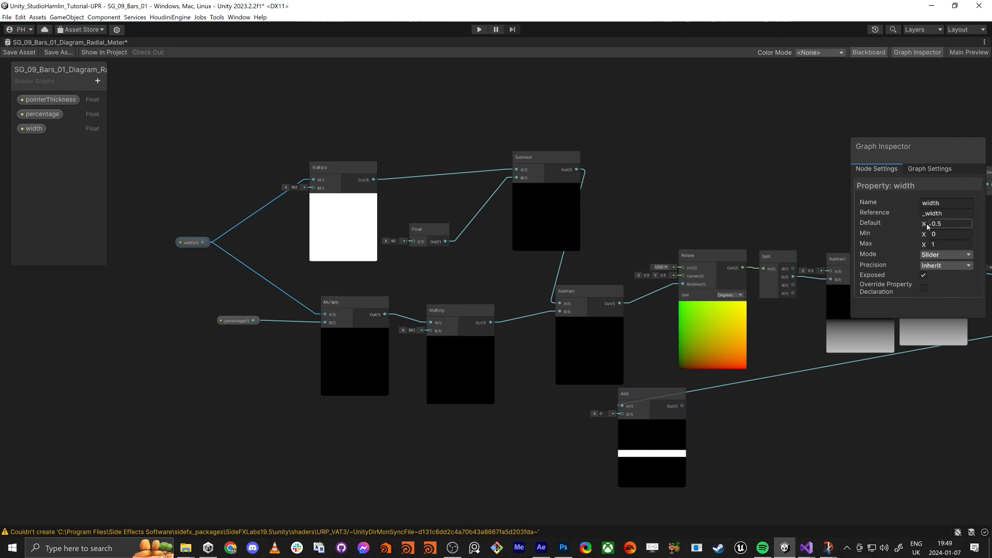
key(Return)
text(0.25)
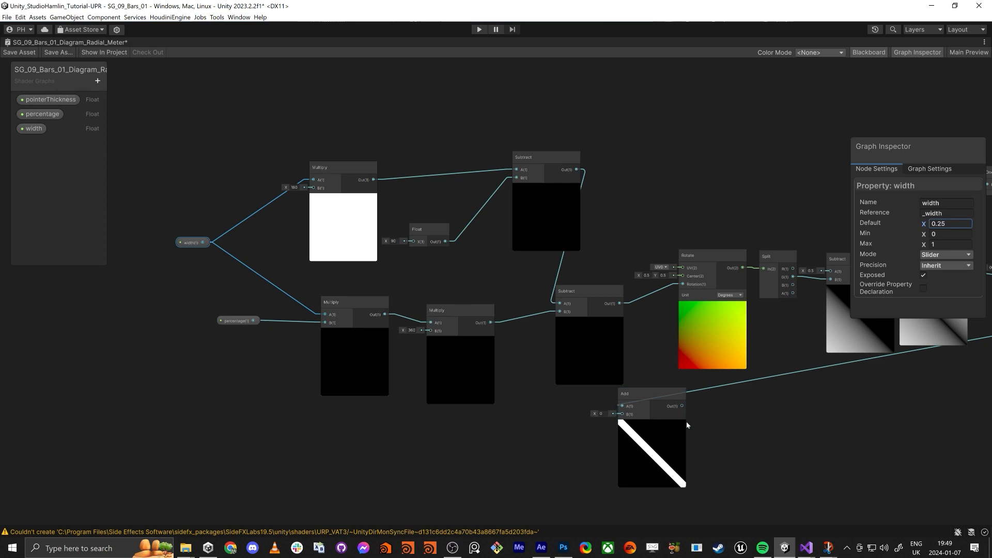
- Scrub the percentage property's default to test the rotation, and set it to 1
click(233, 321)
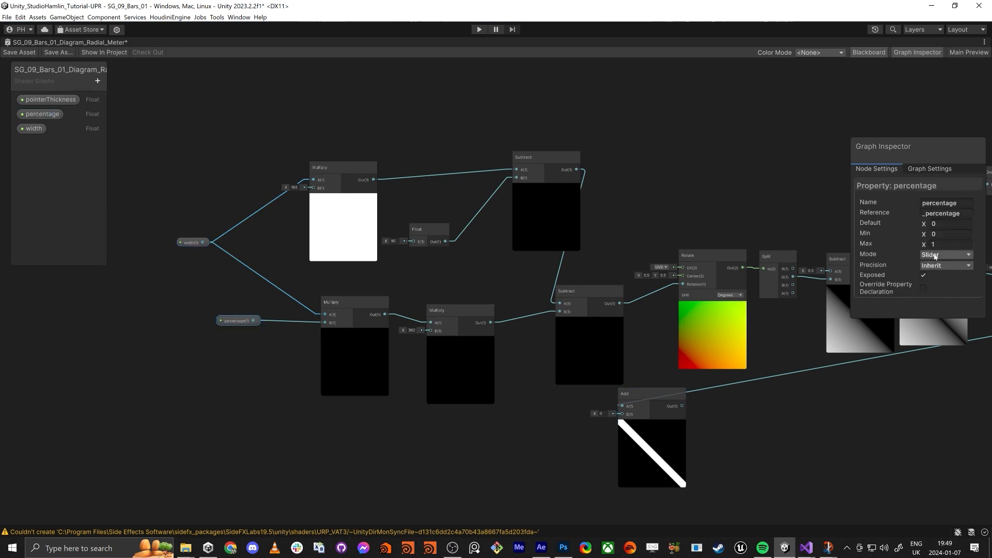
click(950, 223)
drag(924, 226, 943, 230)
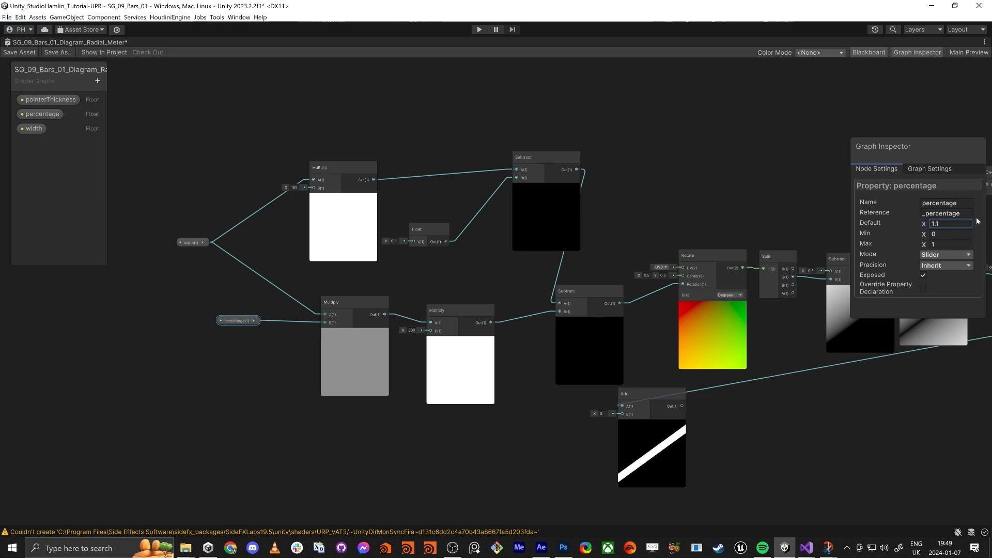
text(1)
key(Tab)
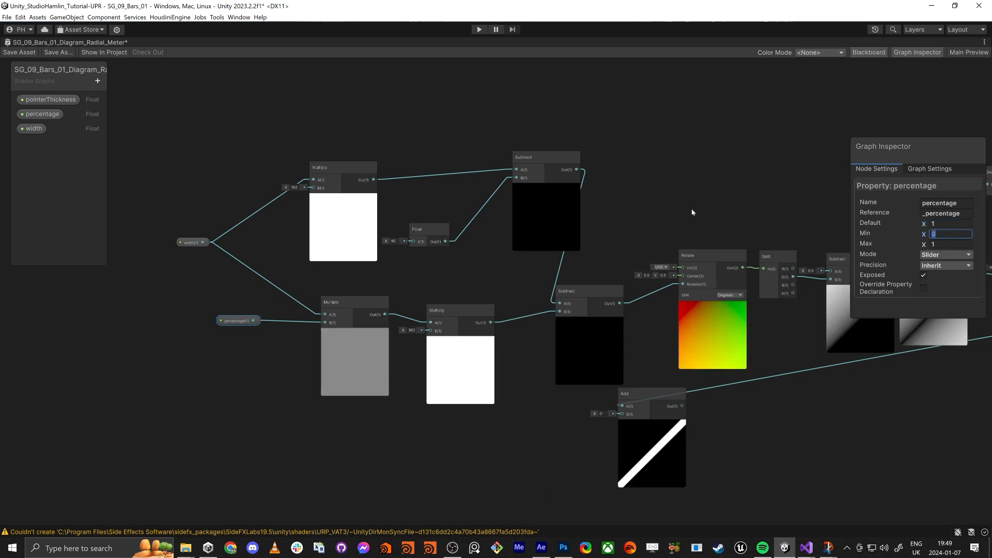
- Move the upper Subtract node closer to the 180 Multiply node and place the Float node just beside it
scroll(692, 212, down, 2)
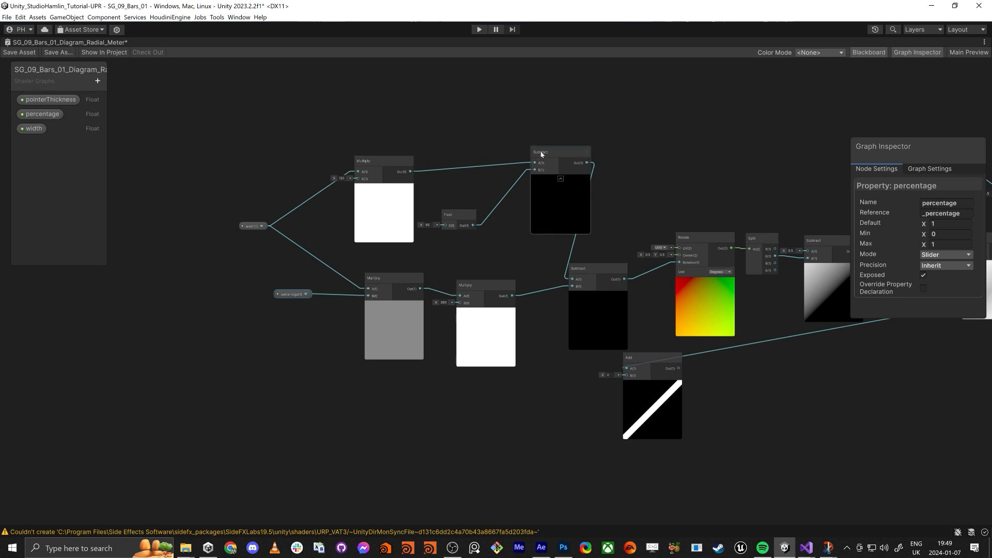
drag(542, 161, 505, 179)
drag(449, 215, 444, 226)
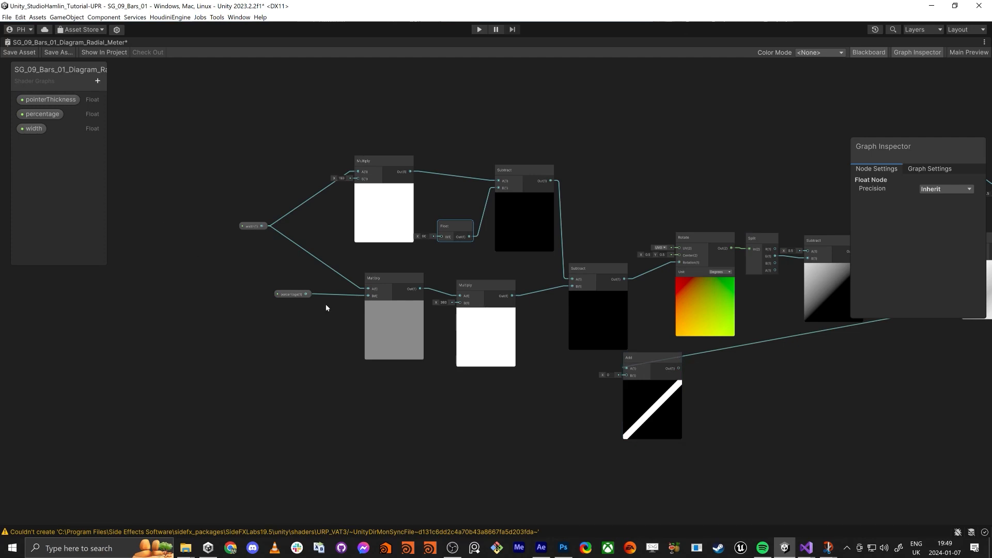
scroll(427, 388, down, 2)
middle_drag(428, 386, 318, 383)
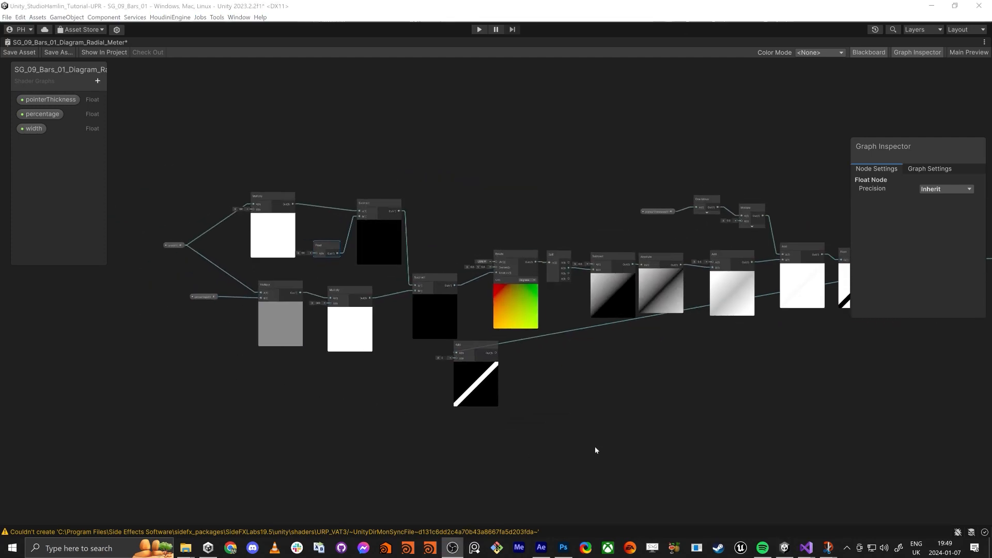
- Delete the spare Add node branching off the One Minus output near the Fragment block
middle_drag(535, 424, 479, 387)
drag(402, 309, 906, 318)
middle_drag(627, 447, 244, 492)
drag(547, 375, 575, 297)
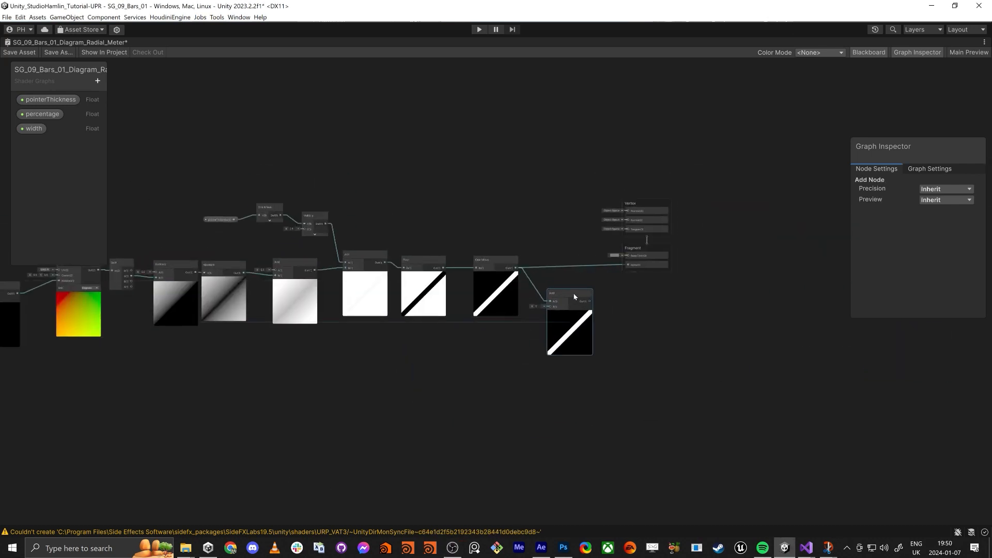
middle_drag(502, 350, 550, 366)
drag(633, 402, 622, 312)
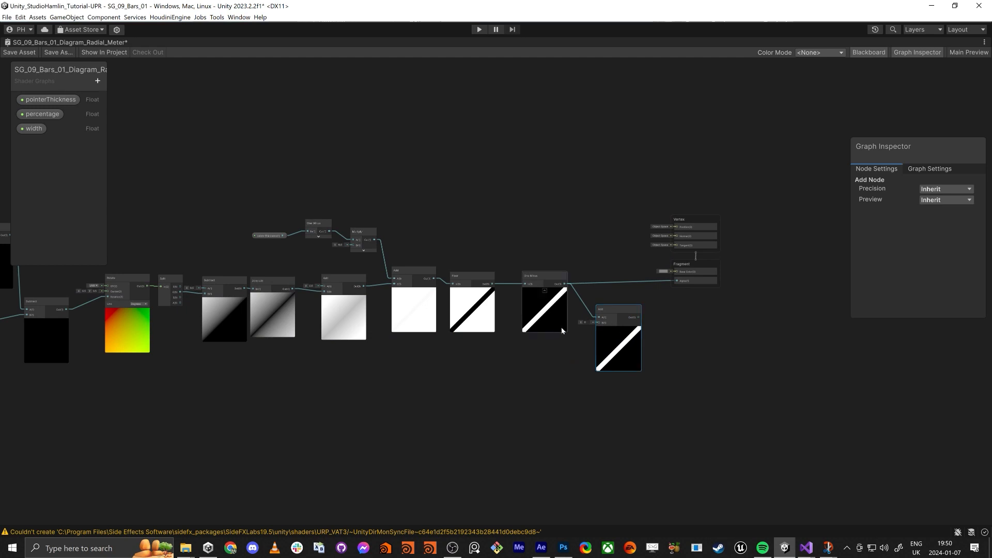
scroll(562, 331, up, 5)
drag(489, 413, 586, 269)
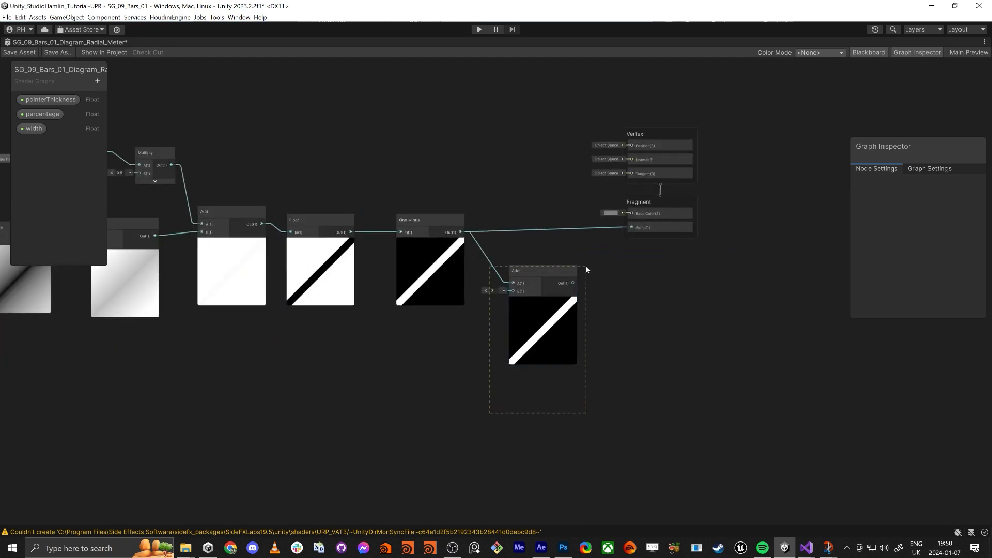
key(Delete)
- Create an Ellipse node with a Float node beside it below One Minus, and connect the Float to the Ellipse's Width and Height
scroll(429, 382, up, 1)
key(space)
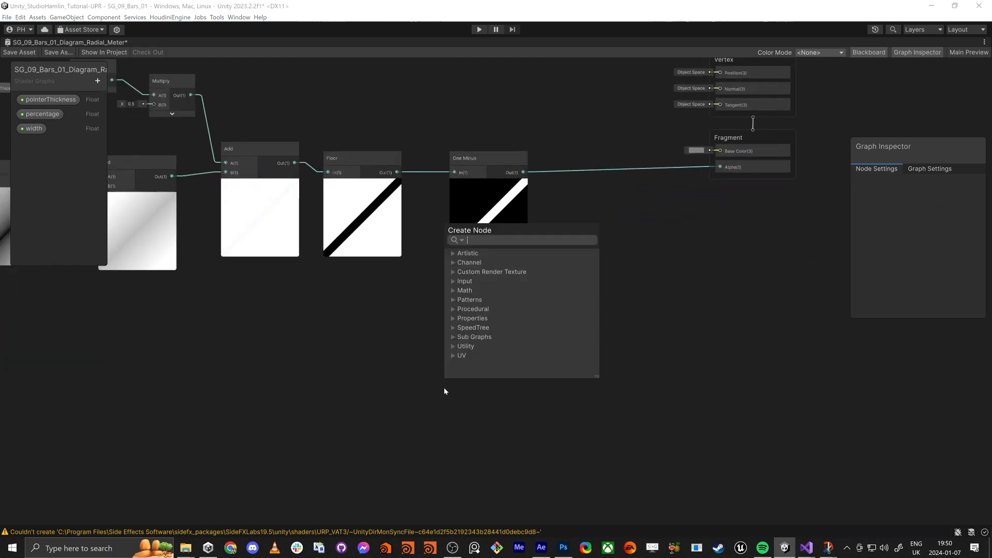
text(ellipse)
key(Return)
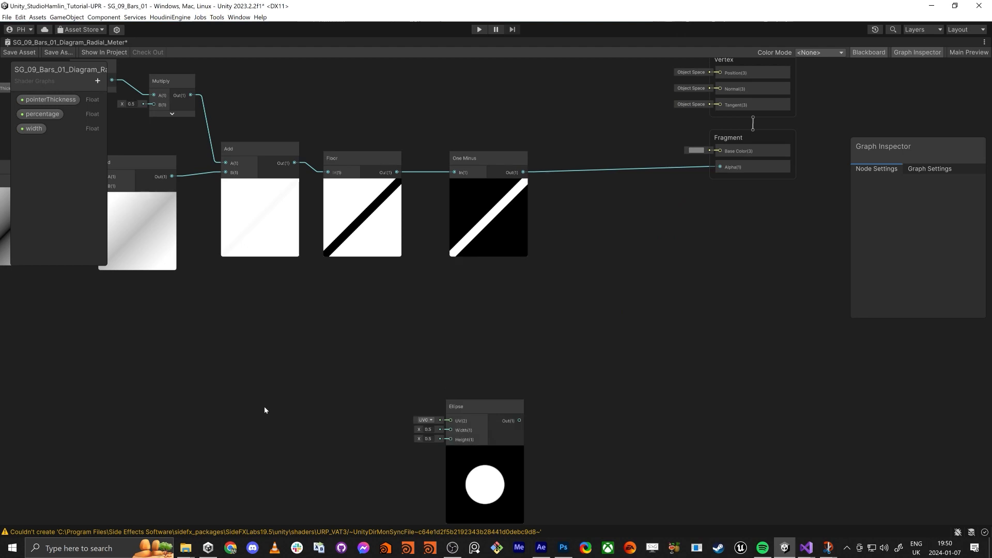
key(space)
text(float)
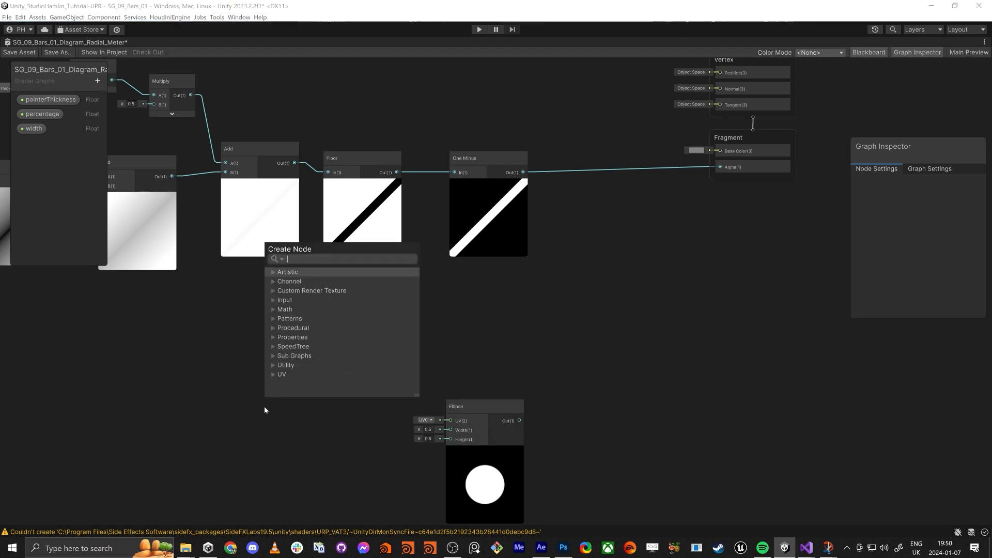
key(Return)
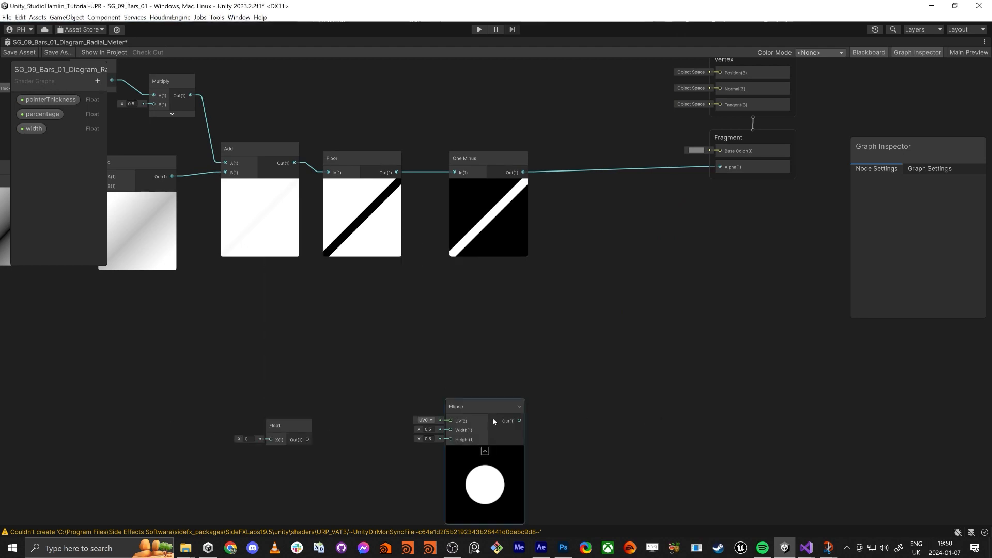
drag(465, 406, 497, 319)
drag(281, 425, 347, 378)
mouse_move(484, 342)
mouse_down()
mouse_move(374, 392)
mouse_move(483, 352)
mouse_up()
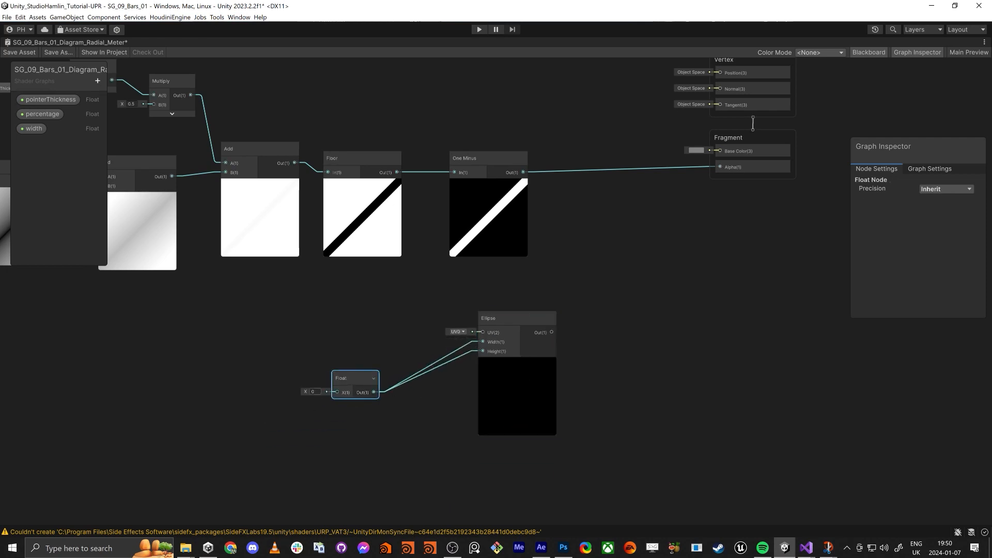
- Set the Float node driving the Ellipse's size to 0.15
text(9.1)
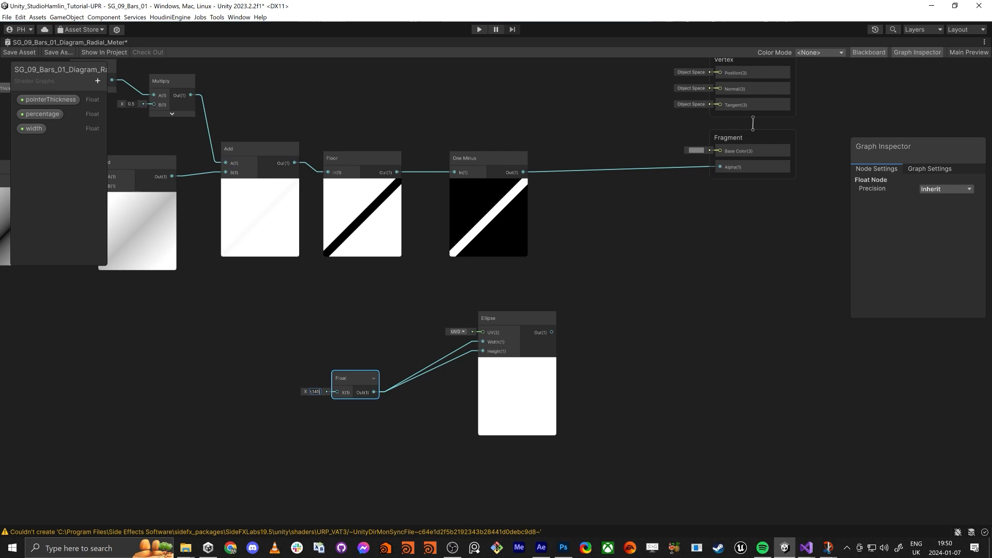
key(BackSpace)
key(BackSpace)
key(BackSpace)
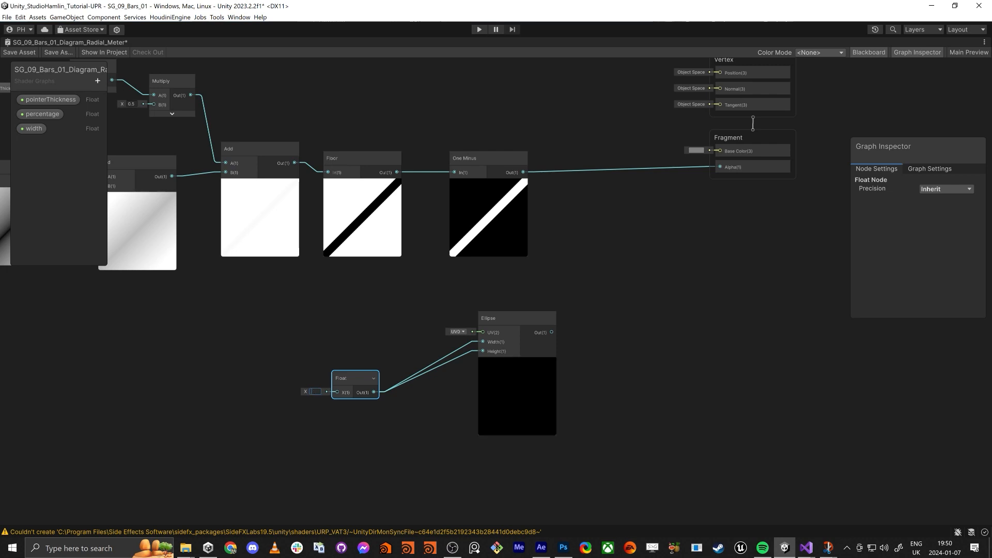
text(0.15)
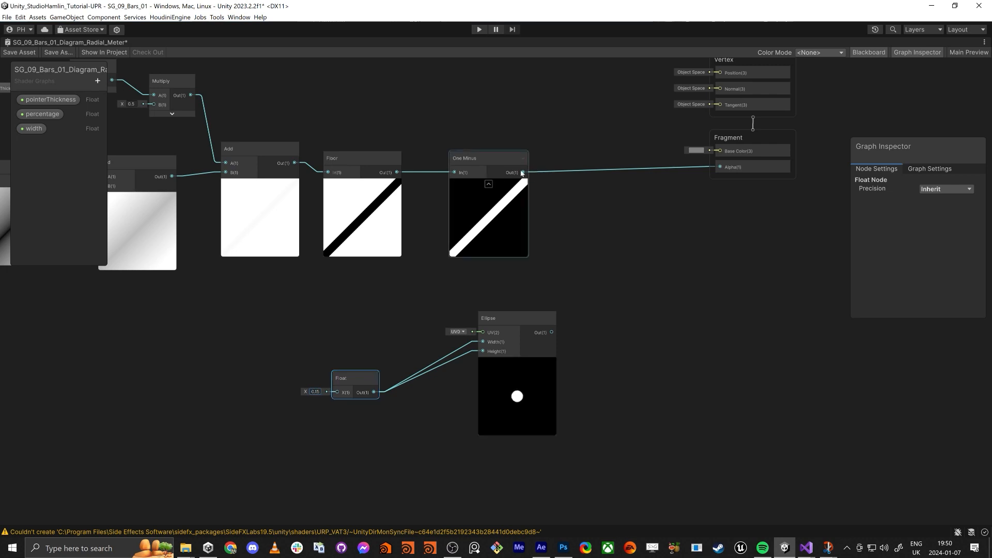
- Combine the One Minus and Ellipse outputs in a new Maximum node and connect its result to the Fragment's Alpha
drag(523, 173, 615, 270)
text(max)
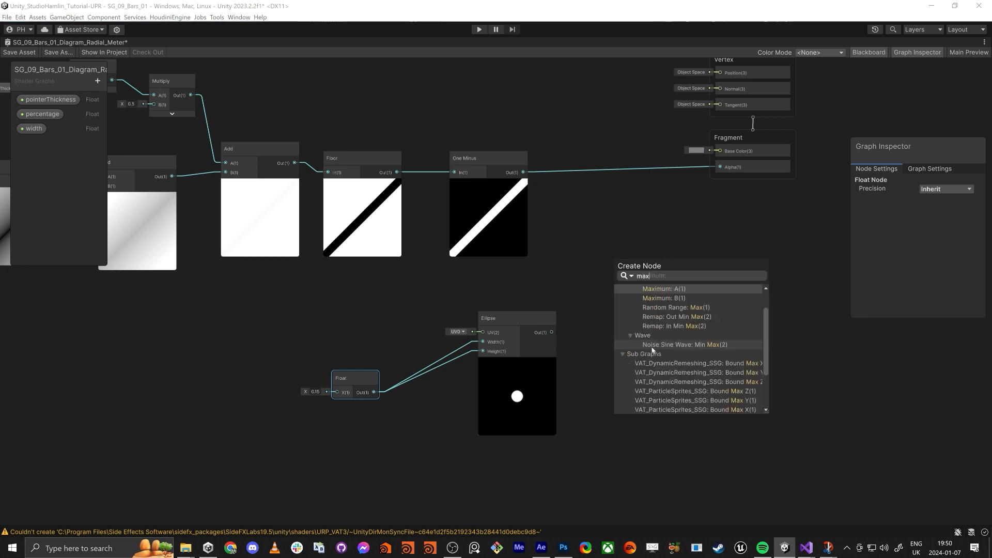
key(Return)
drag(614, 288, 552, 333)
drag(653, 277, 720, 167)
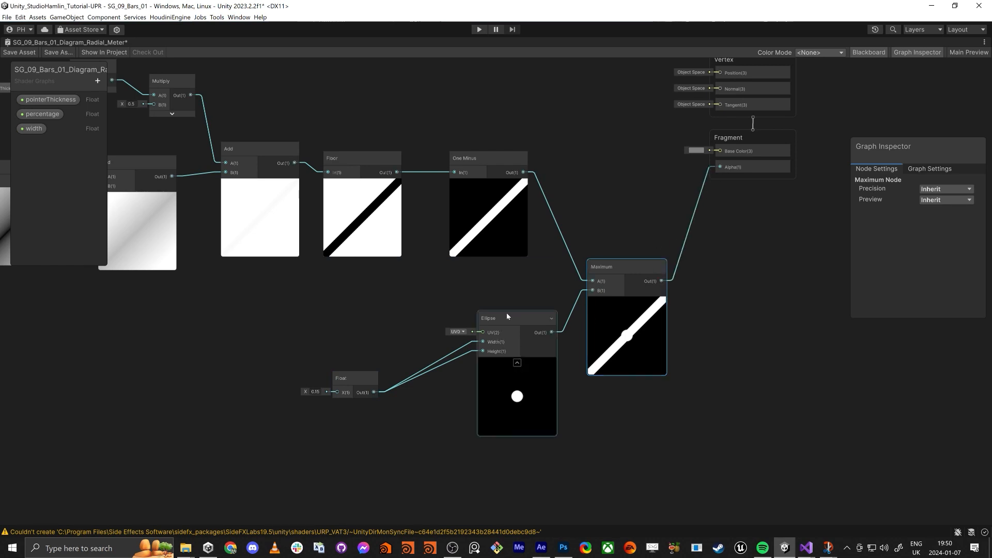
- Rearrange the Ellipse and Maximum nodes so the Ellipse branch sits well below the pointer chain
drag(507, 317, 470, 335)
drag(635, 264, 618, 206)
drag(519, 332, 505, 350)
- Move the percentage property node closer to the Multiply node it feeds
middle_drag(208, 331, 385, 400)
scroll(385, 401, down, 3)
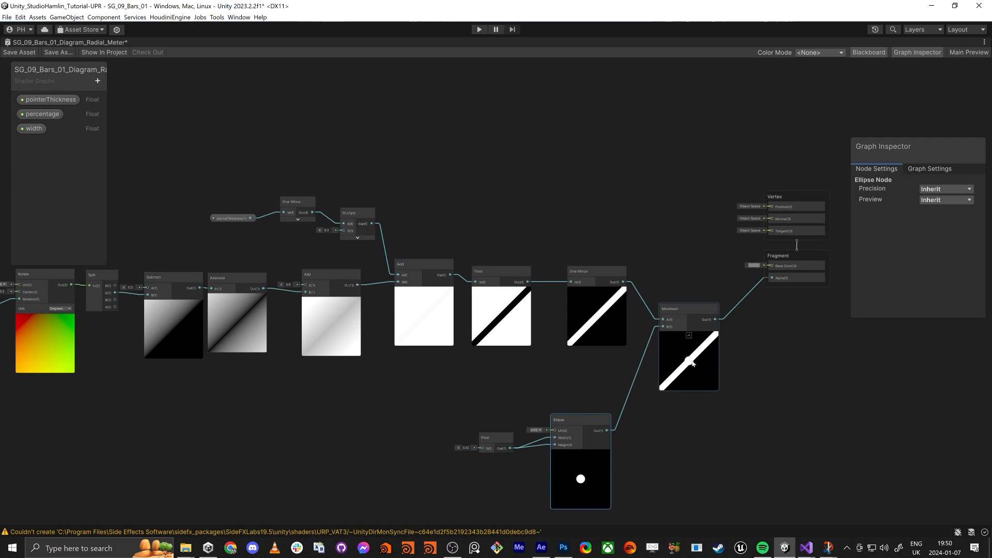
middle_drag(467, 394, 650, 401)
middle_drag(245, 459, 467, 433)
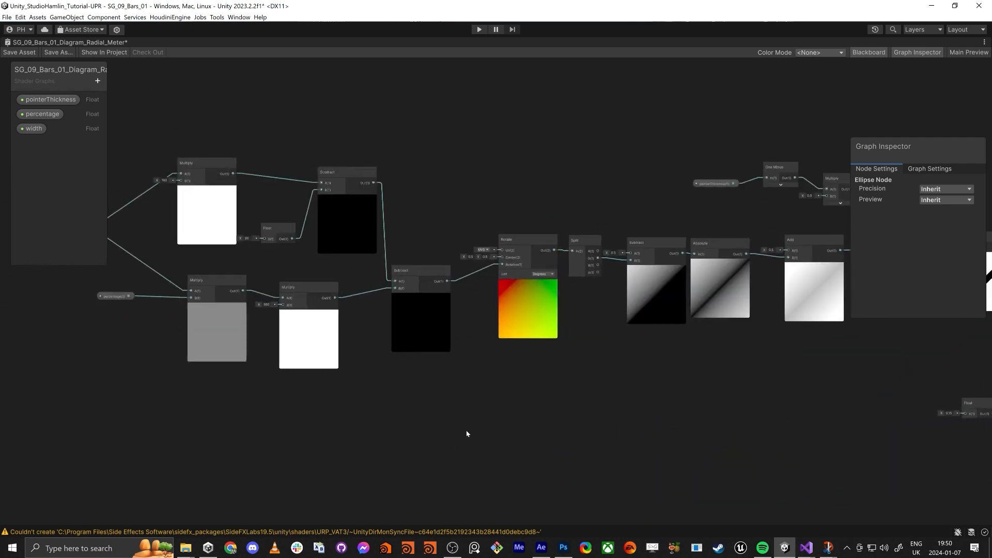
middle_drag(401, 398, 498, 434)
drag(170, 370, 236, 325)
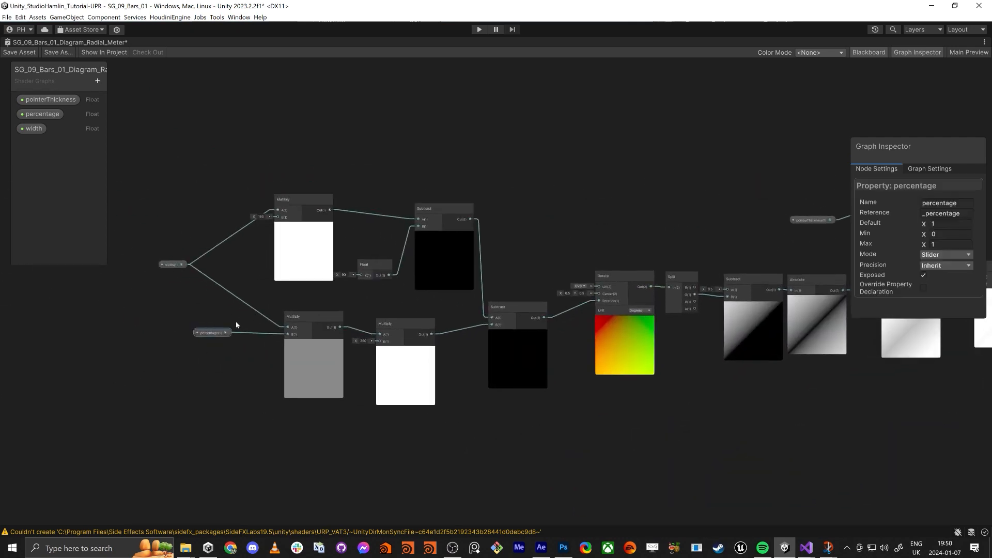
- Raise the width property's default value to turn the pointer upright
click(172, 265)
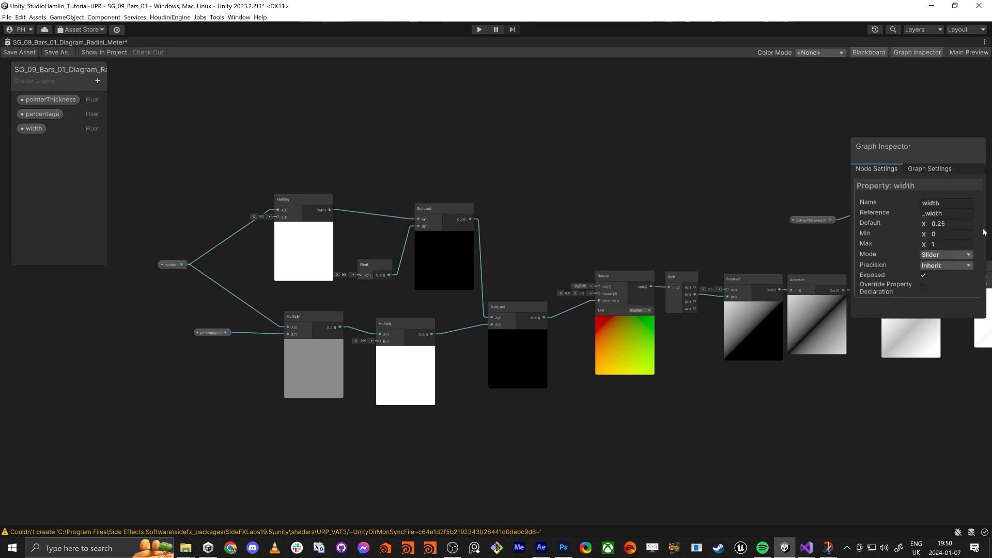
click(949, 224)
key(Return)
- Disconnect the lower Subtract from Rotate's Rotation input to compare the unrotated gradient, and reconnect it
middle_drag(609, 197, 463, 198)
scroll(478, 209, up, 2)
click(410, 331)
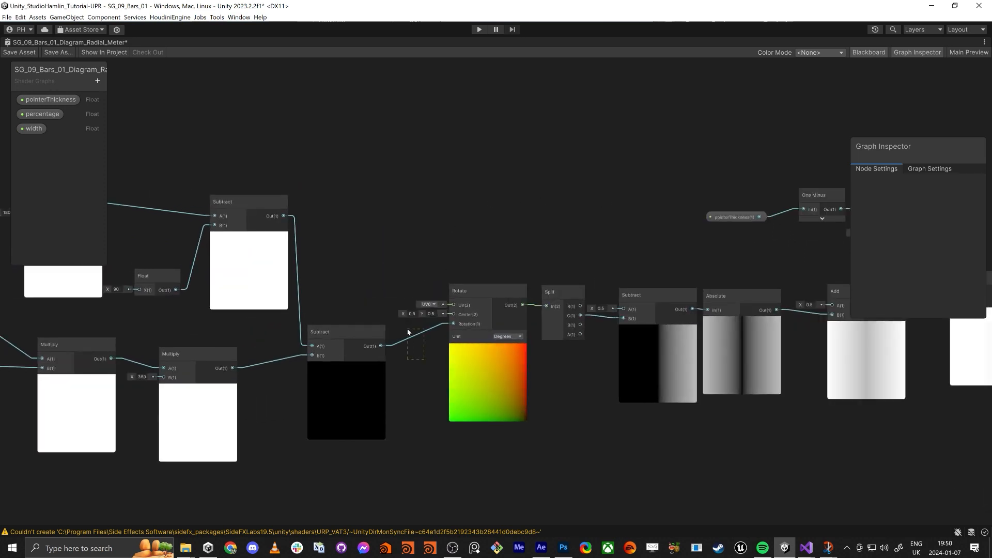
key(Delete)
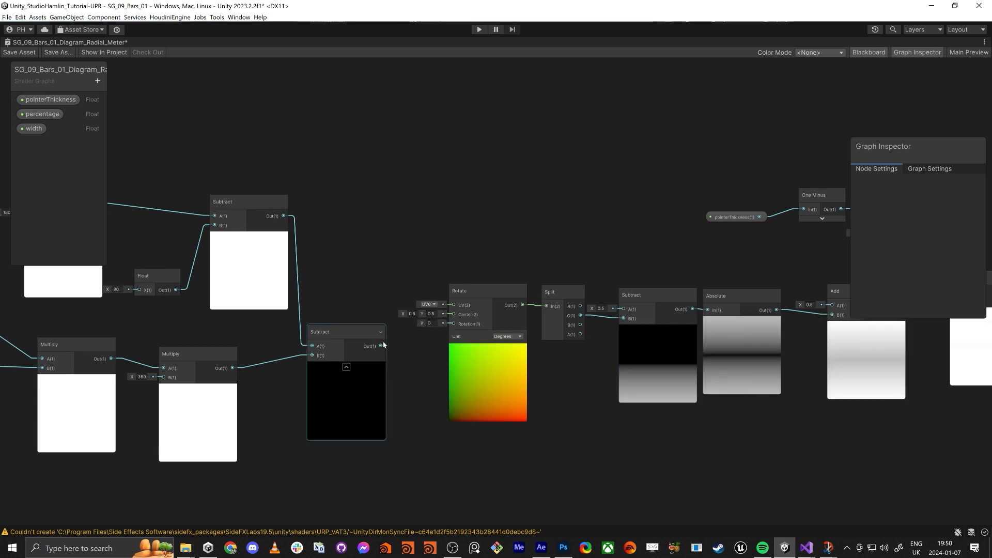
drag(381, 346, 453, 323)
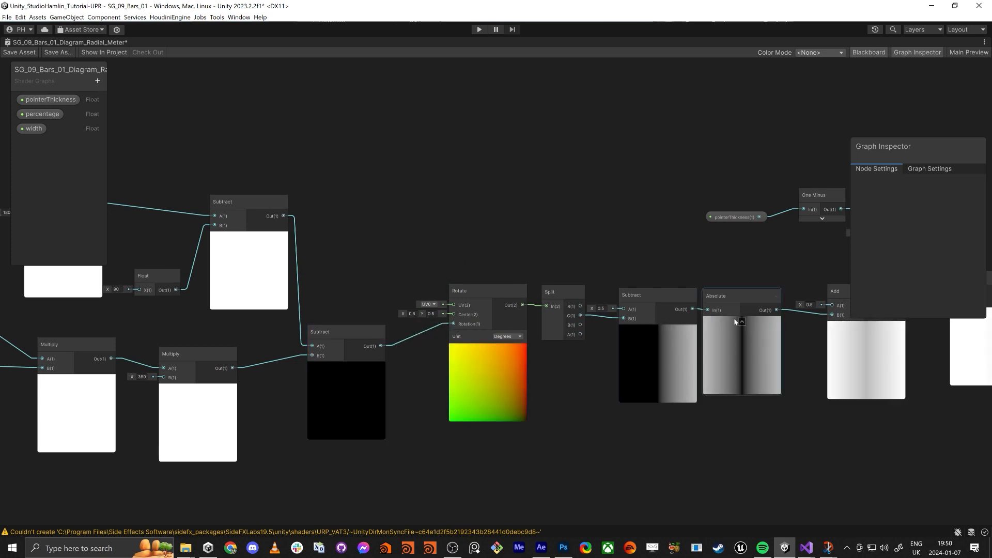
- Create an Add node above the pointer chain with Split's R output feeding its B input
middle_drag(742, 417, 652, 420)
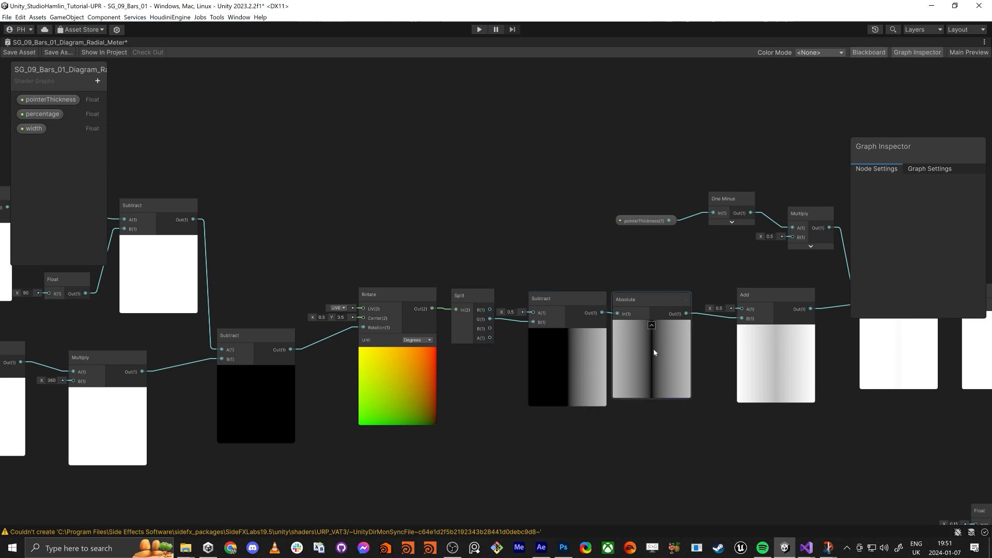
middle_drag(432, 175, 471, 225)
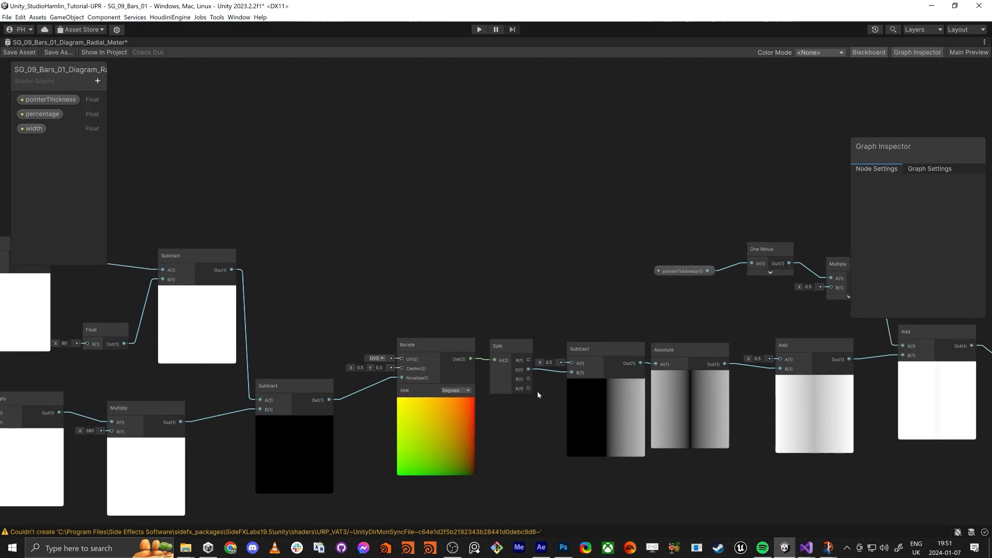
drag(528, 379, 582, 179)
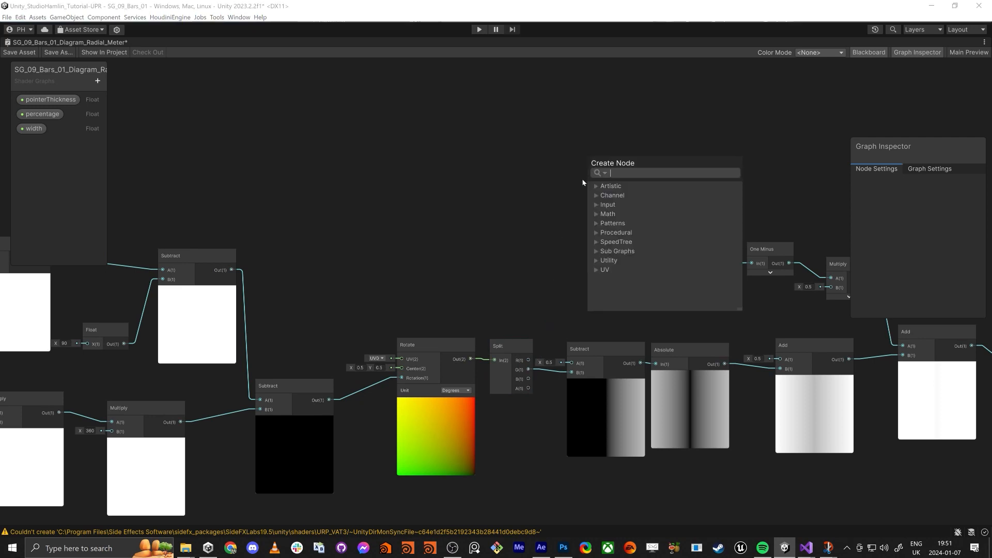
text(add)
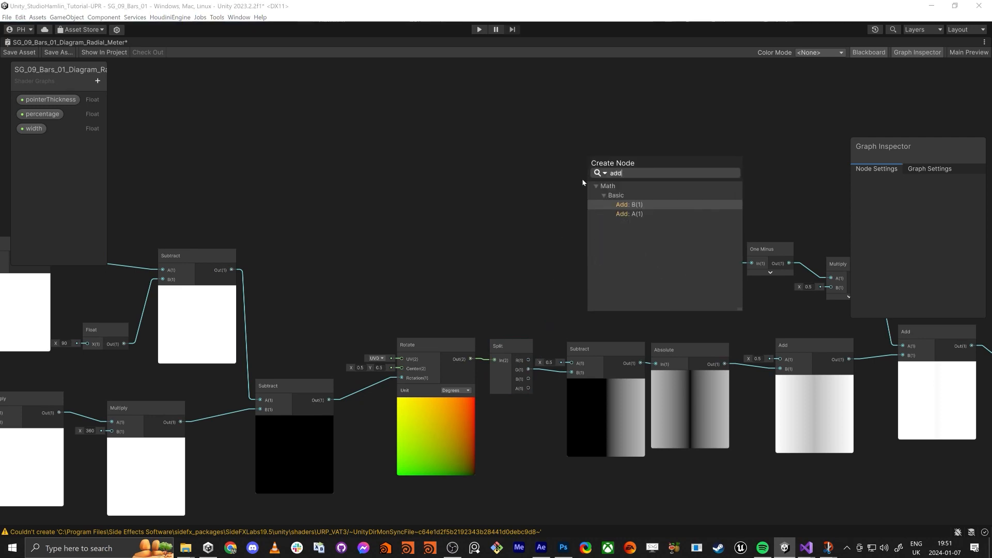
key(Return)
key(alt+Tab)
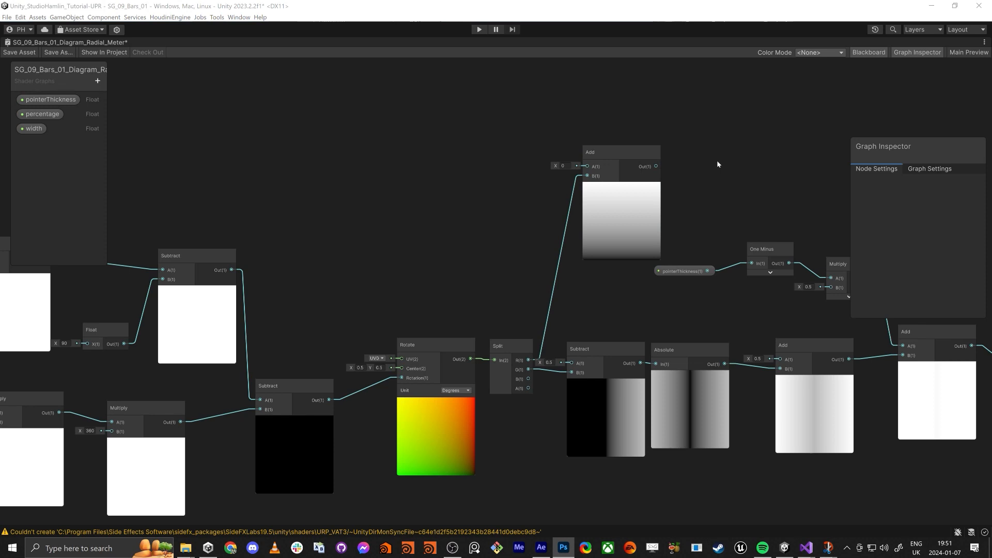
click(597, 153)
middle_drag(671, 172, 590, 260)
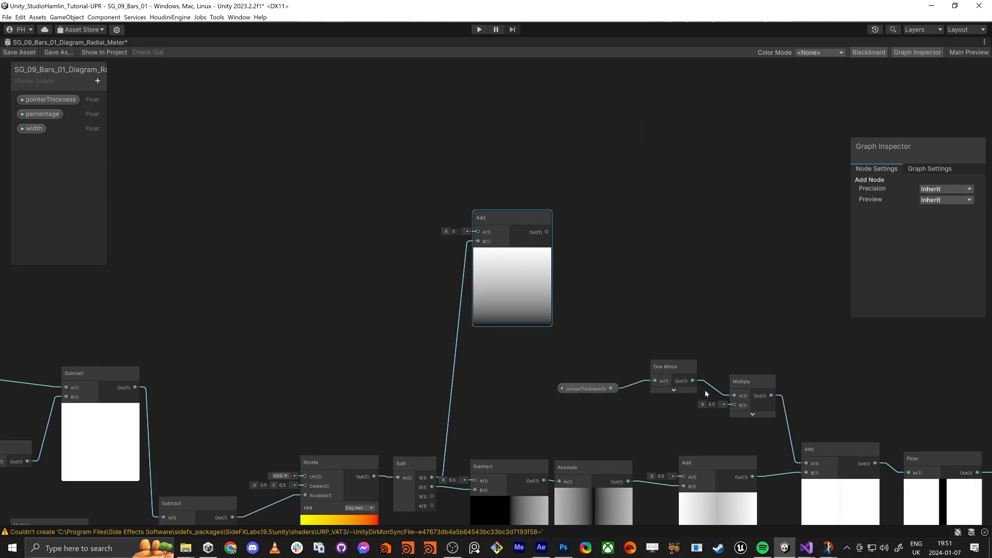
- Move the pointerThickness, One Minus and Multiply nodes down toward the main chain, and the new Add node further up
drag(749, 381, 756, 411)
drag(662, 367, 652, 410)
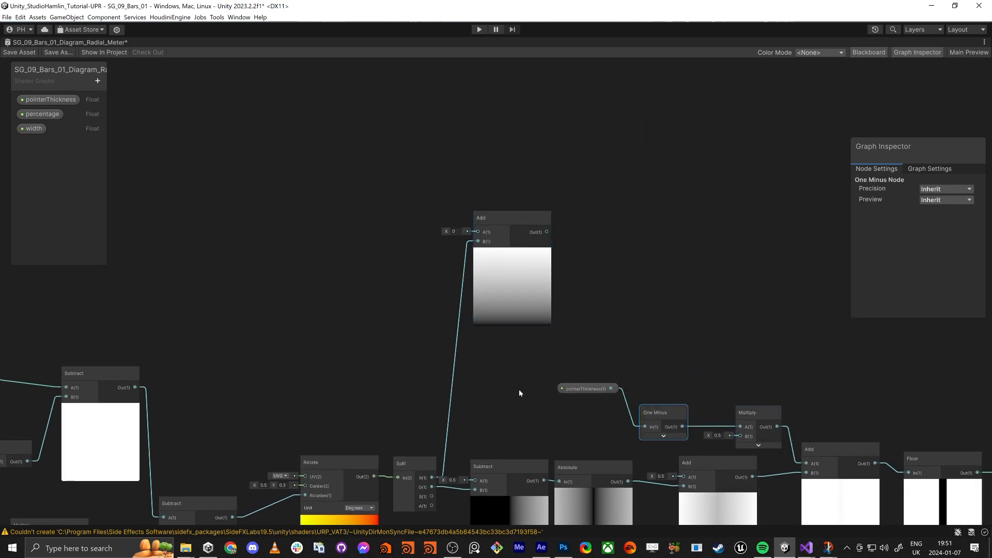
drag(568, 388, 563, 429)
drag(502, 218, 493, 179)
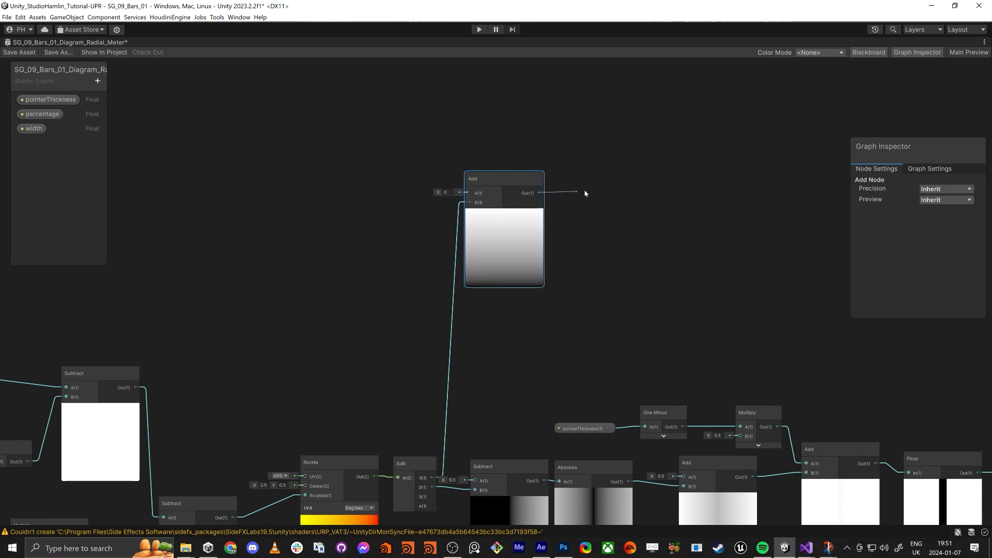
- Feed the new Add node's output into a new Floor node
key(space)
text(floor)
key(Return)
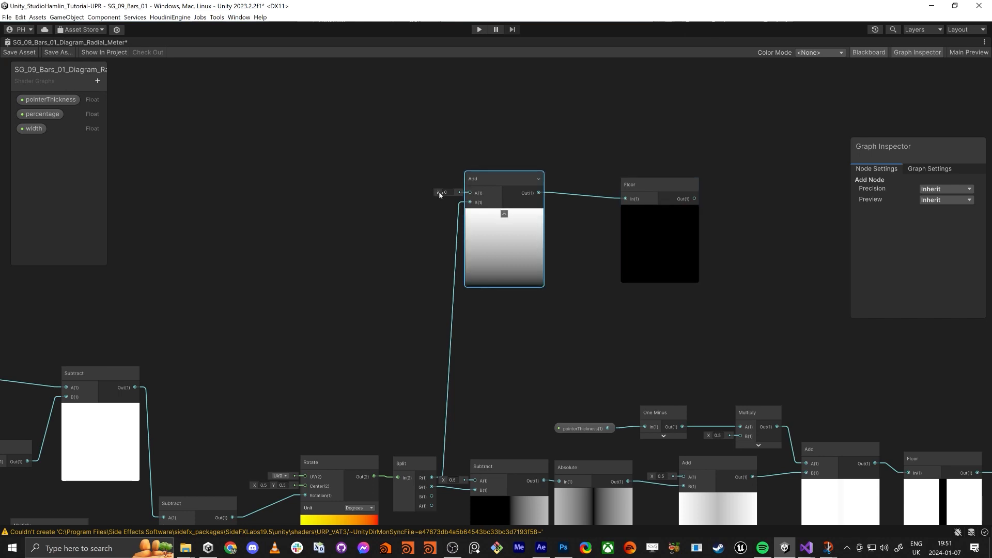
- Set input A of the Add node feeding the new Floor to 0.5
middle_drag(383, 330, 398, 275)
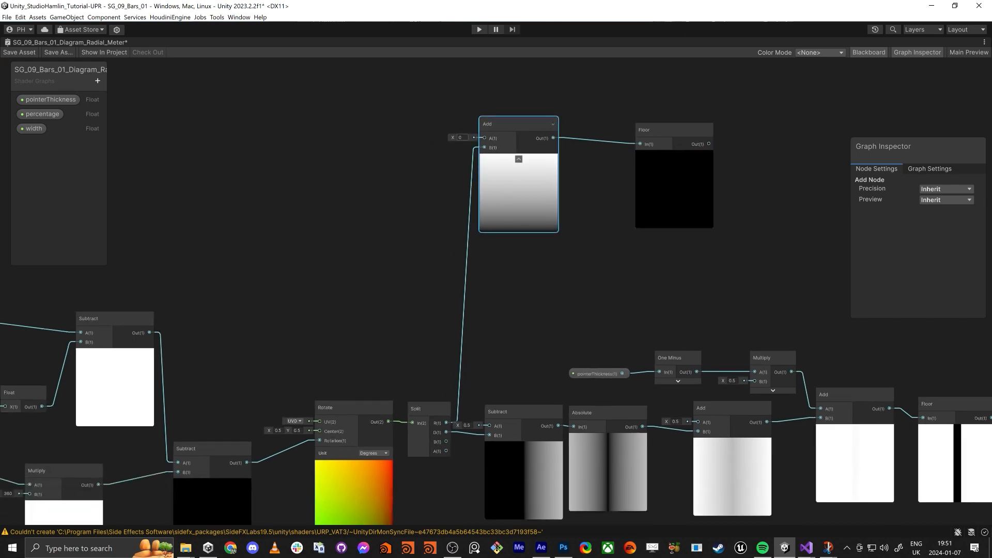
mouse_move(464, 138)
mouse_down()
mouse_move(434, 139)
mouse_move(448, 137)
mouse_up()
text(1)
key(Return)
click(462, 138)
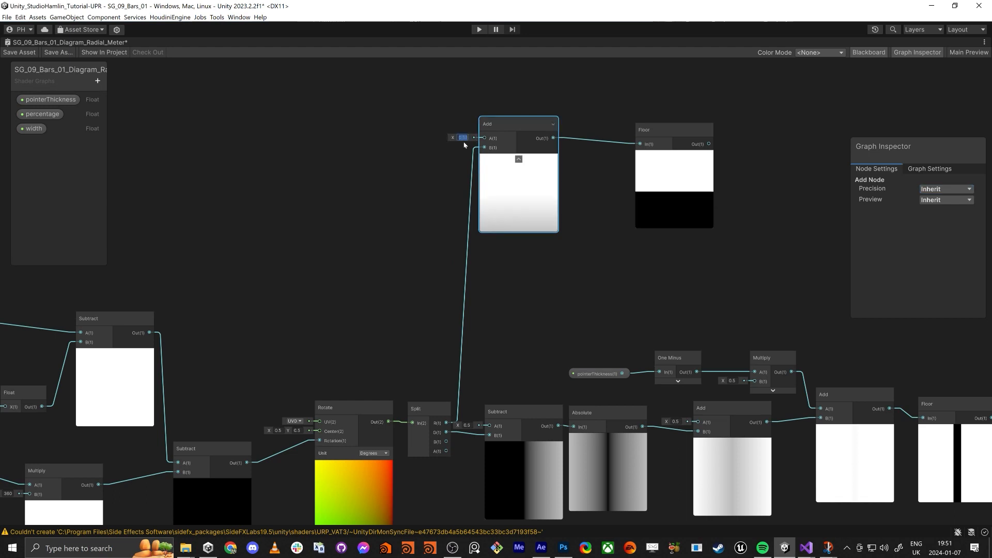
text(0.5)
- Create a second Add node with Split's R output feeding its B input
middle_drag(454, 195, 488, 103)
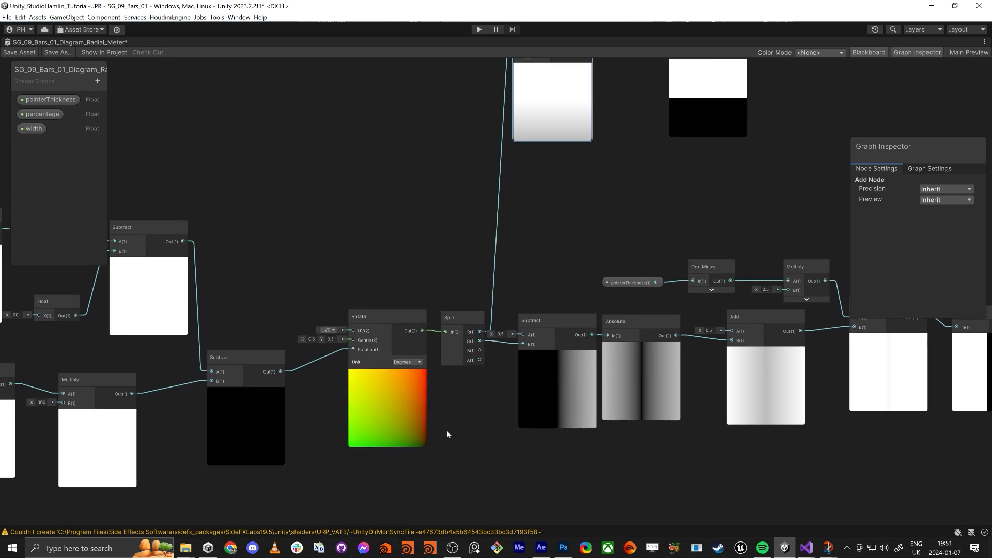
drag(479, 332, 436, 144)
text(add)
key(Return)
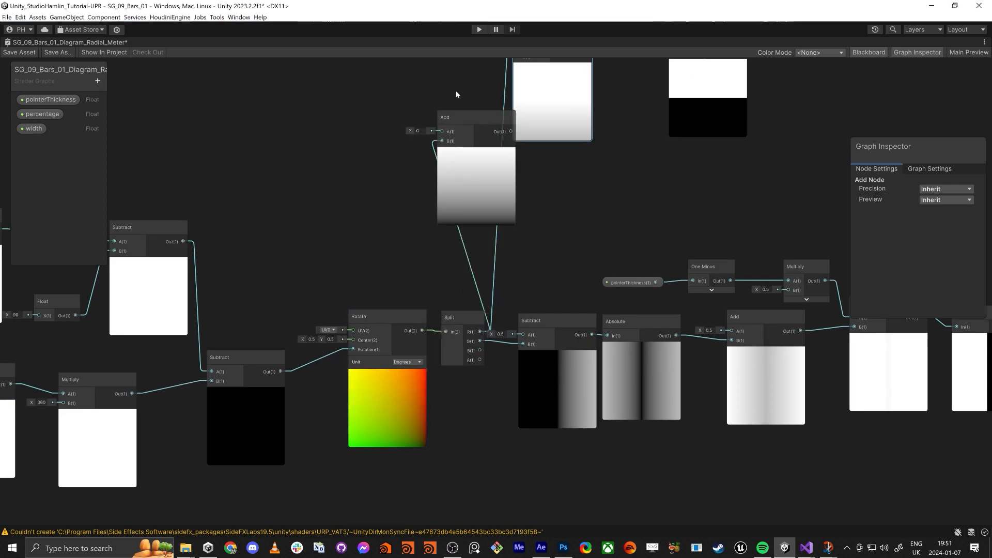
- Separate the two upper Add nodes, placing the second one just below the first
middle_drag(405, 117, 407, 184)
shift+click(442, 201)
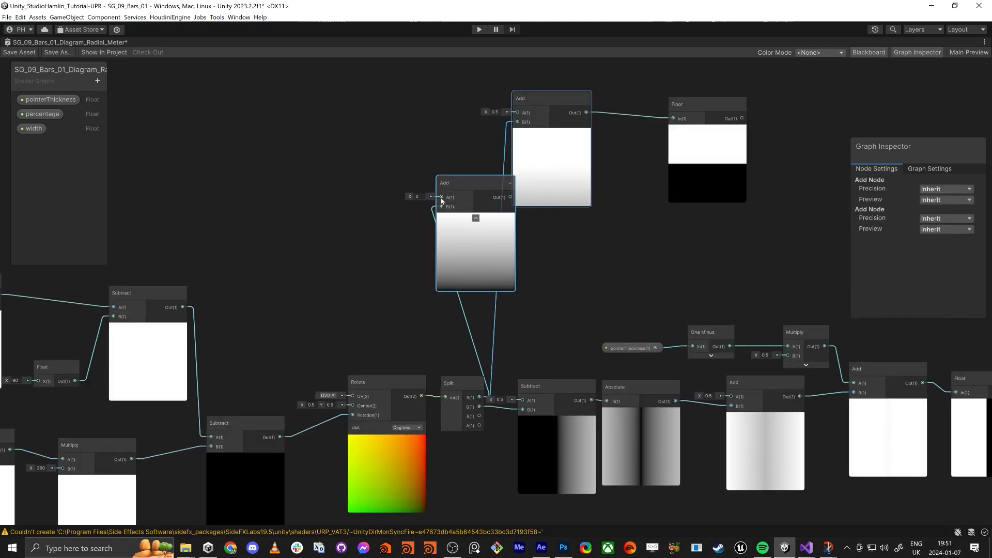
mouse_move(460, 180)
mouse_down()
mouse_move(432, 173)
mouse_move(448, 187)
mouse_up()
click(461, 128)
drag(538, 108, 565, 89)
drag(455, 224, 597, 224)
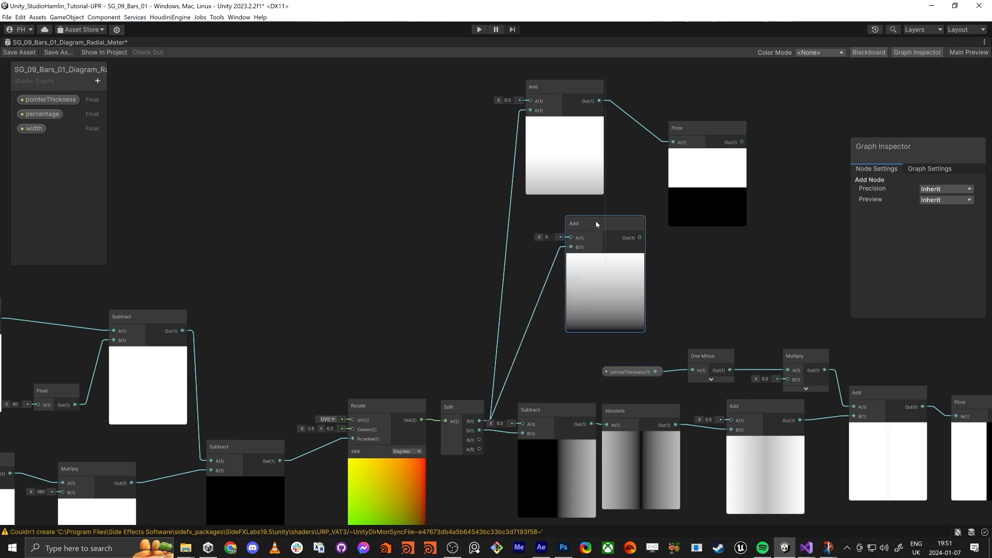
- Move the Split node slightly upward, closer to the Rotate node
middle_drag(432, 467, 447, 428)
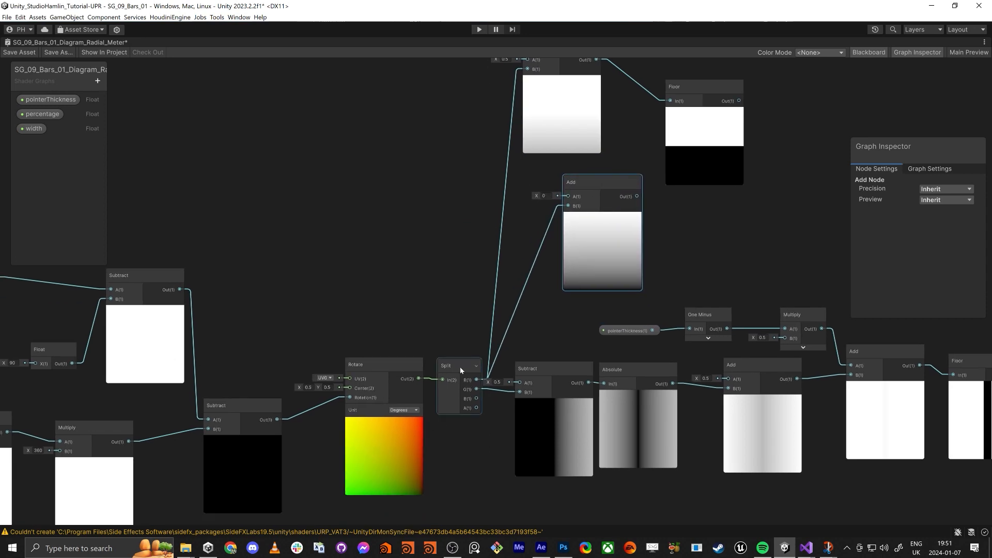
drag(462, 370, 455, 344)
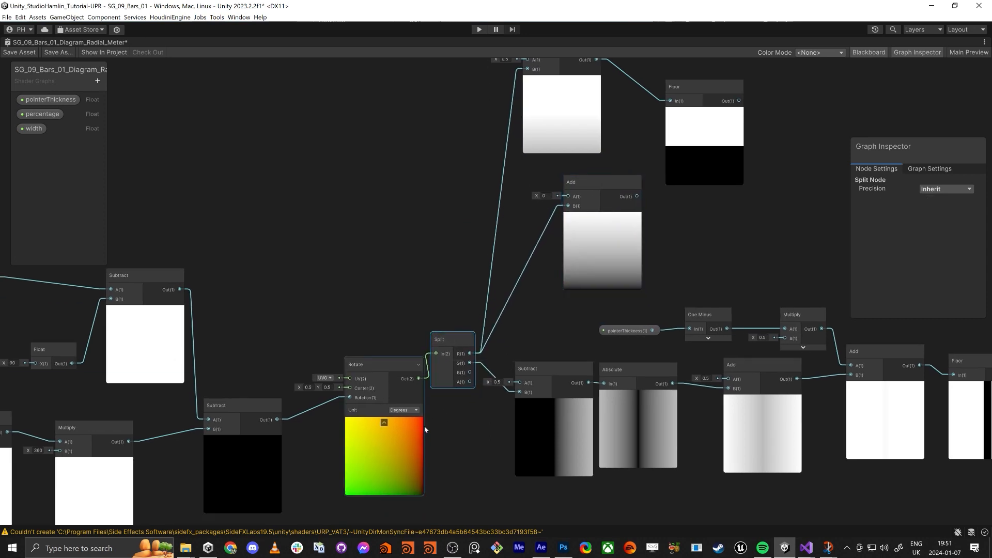
middle_drag(513, 337, 484, 394)
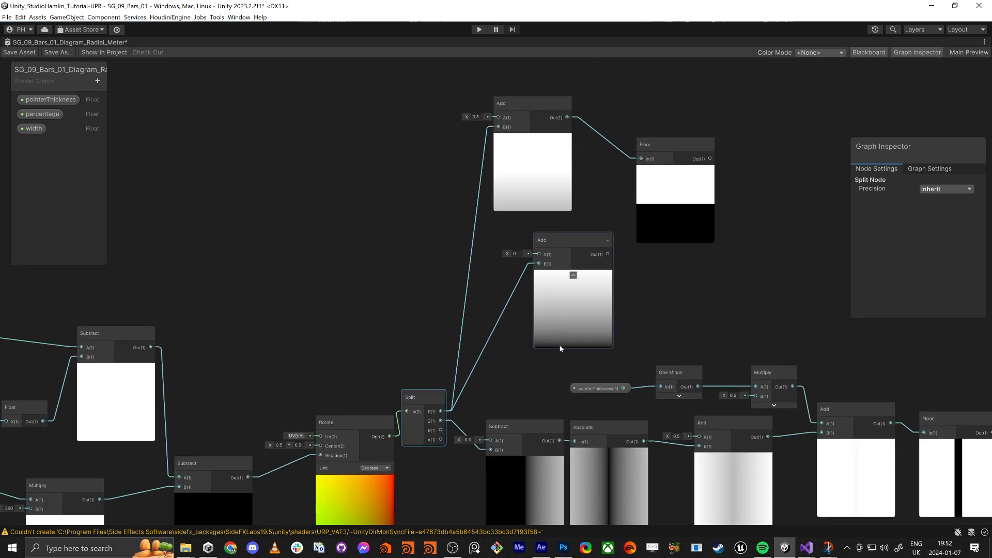
middle_drag(399, 177, 374, 204)
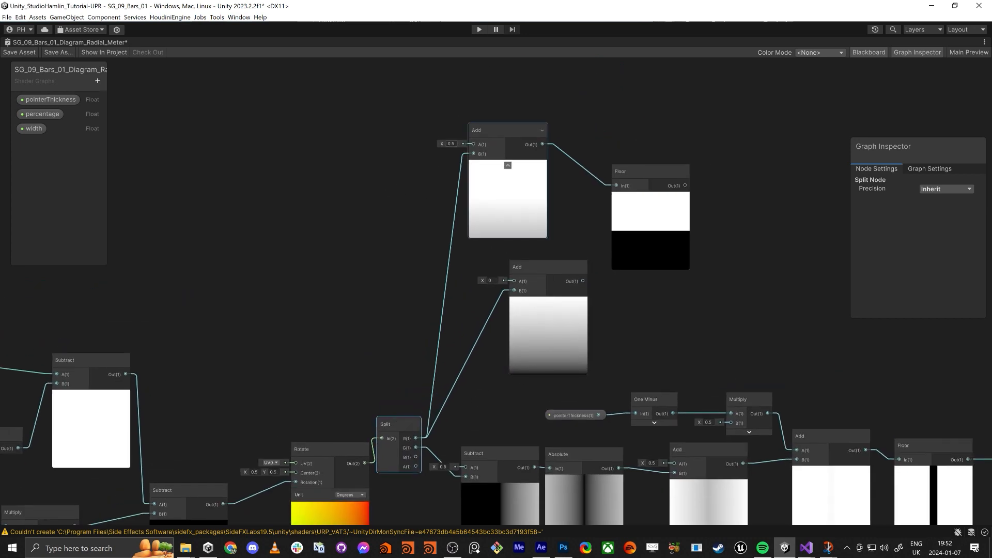
click(451, 144)
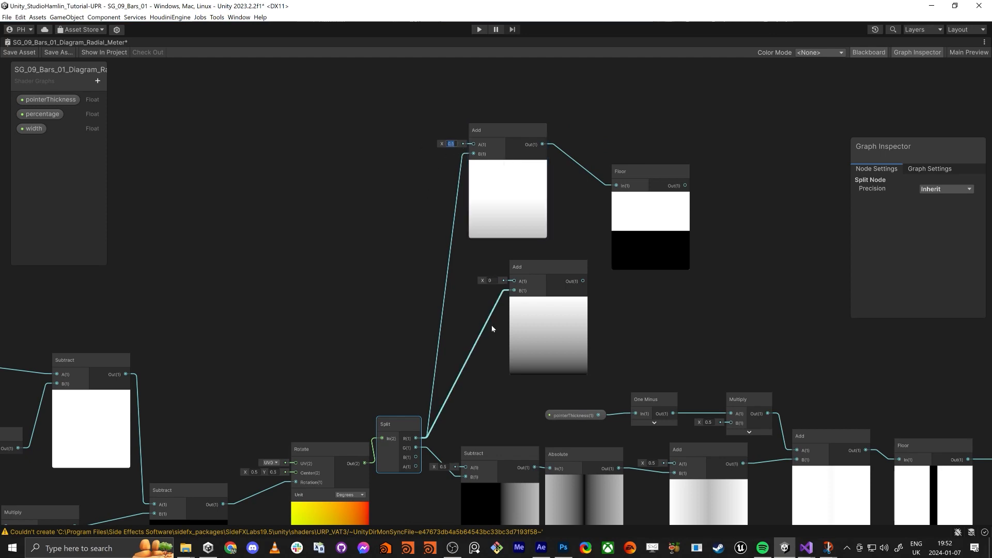
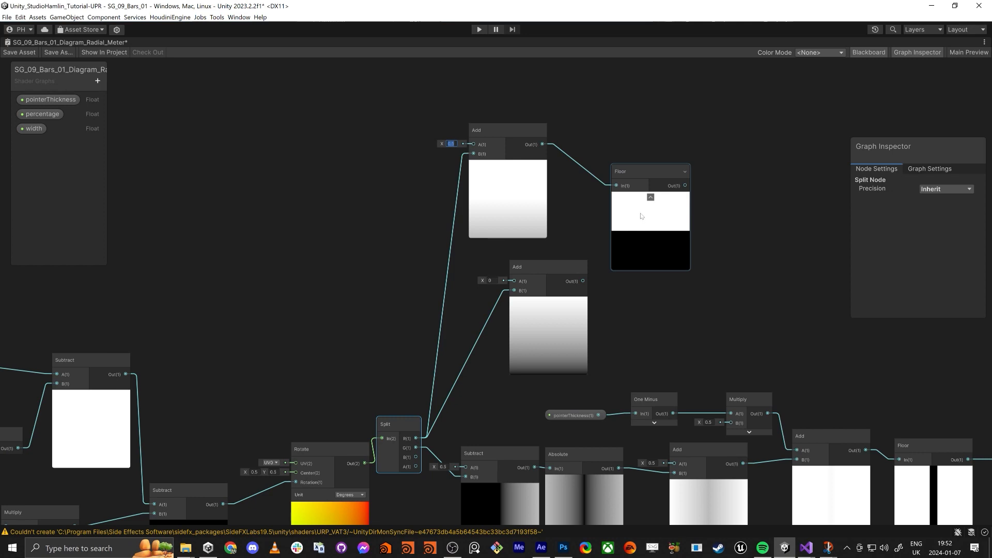
- Delete the second Add node and align the Floor node level with the remaining upper Add node
click(565, 270)
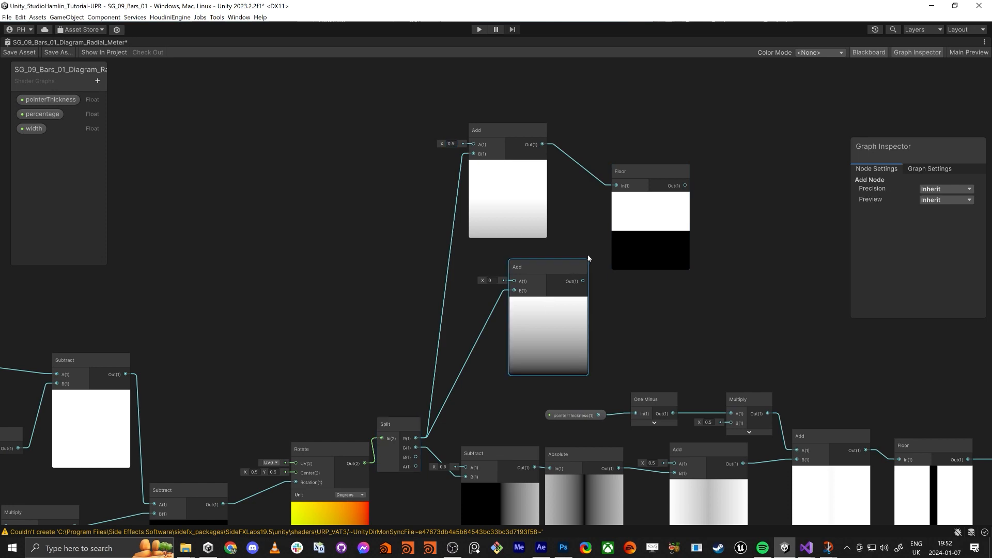
key(Delete)
drag(651, 192, 639, 149)
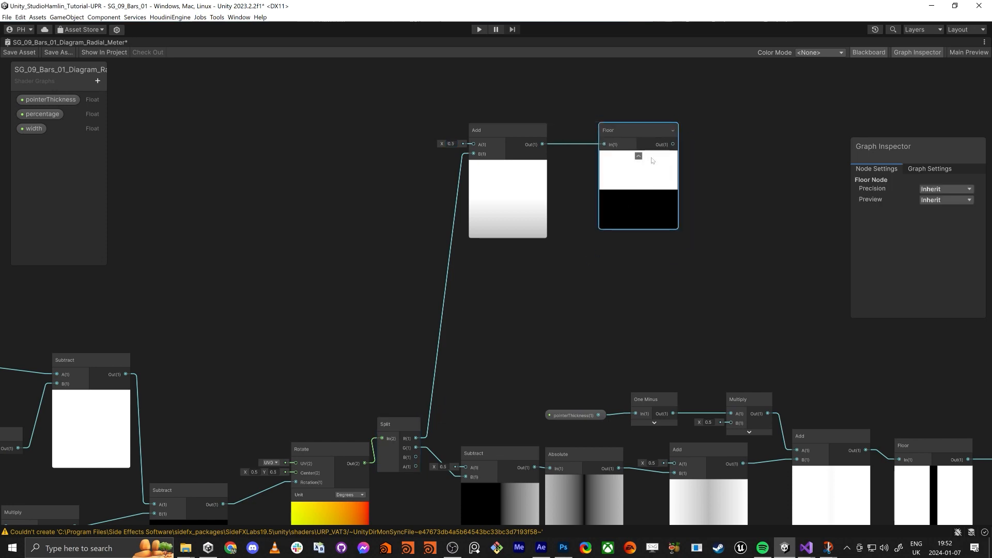
- Create a Subtract node with Split's R output feeding its B input, and place it below the upper Add node
middle_drag(580, 315, 604, 263)
drag(443, 383, 566, 268)
text(subtr)
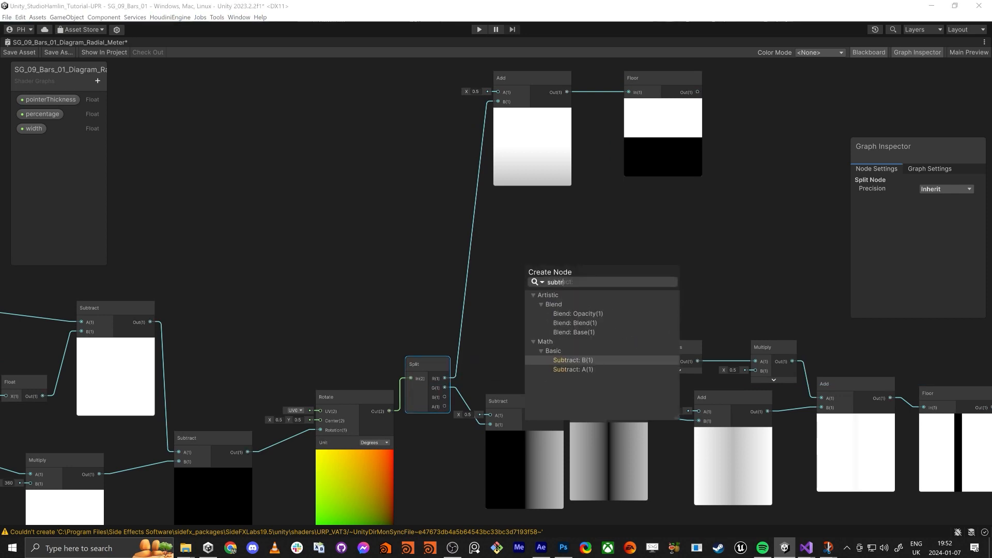
key(Return)
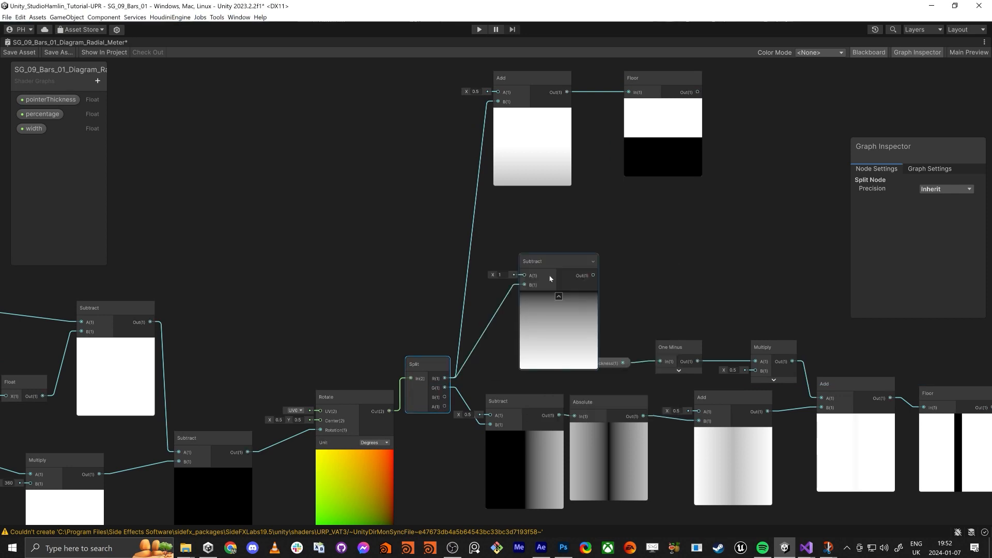
drag(549, 259, 550, 227)
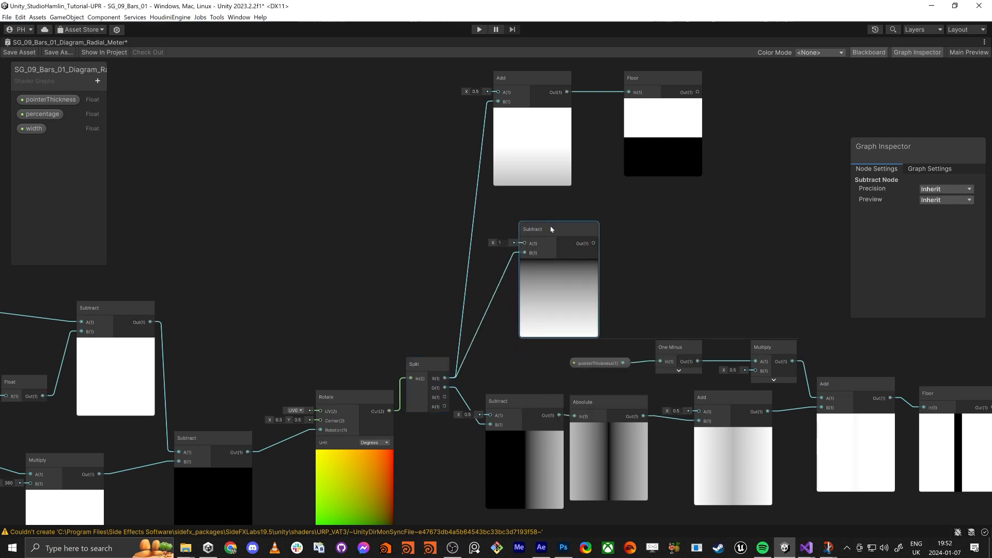
- Set input A of the new Subtract node to 0.5
click(505, 242)
text(0.5)
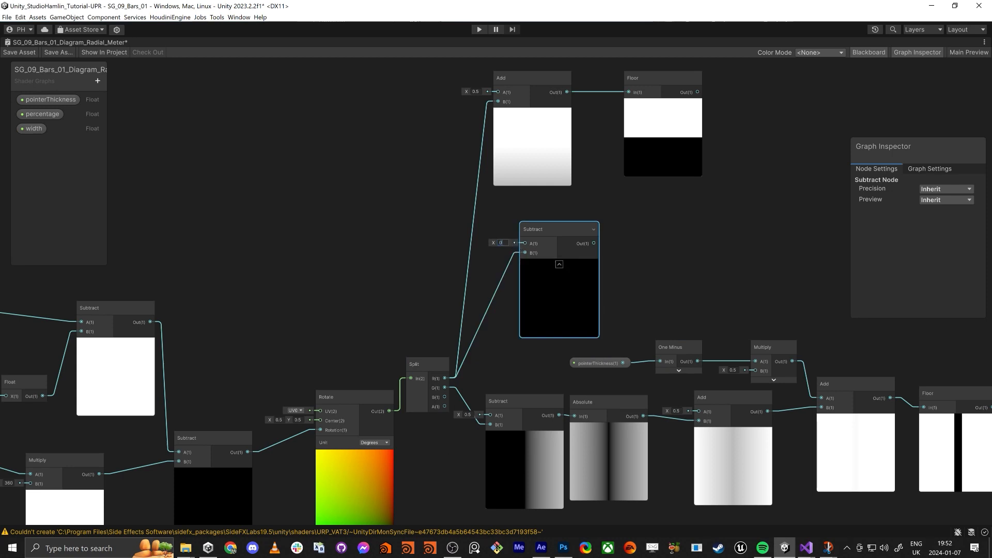
click(649, 225)
- Feed the new Subtract node's output into a new Ceiling node and align the two nodes
middle_drag(630, 253, 544, 314)
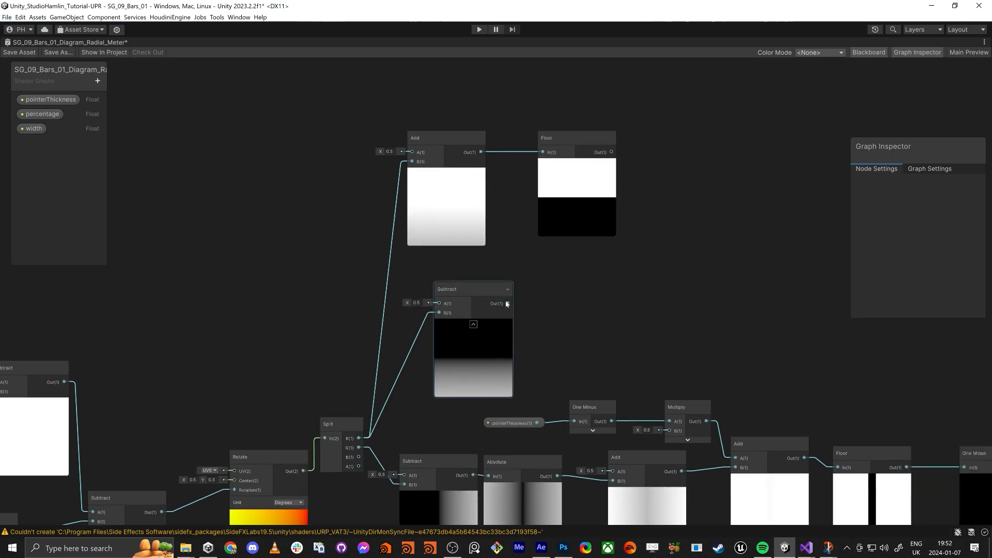
key(space)
text(cei)
key(Return)
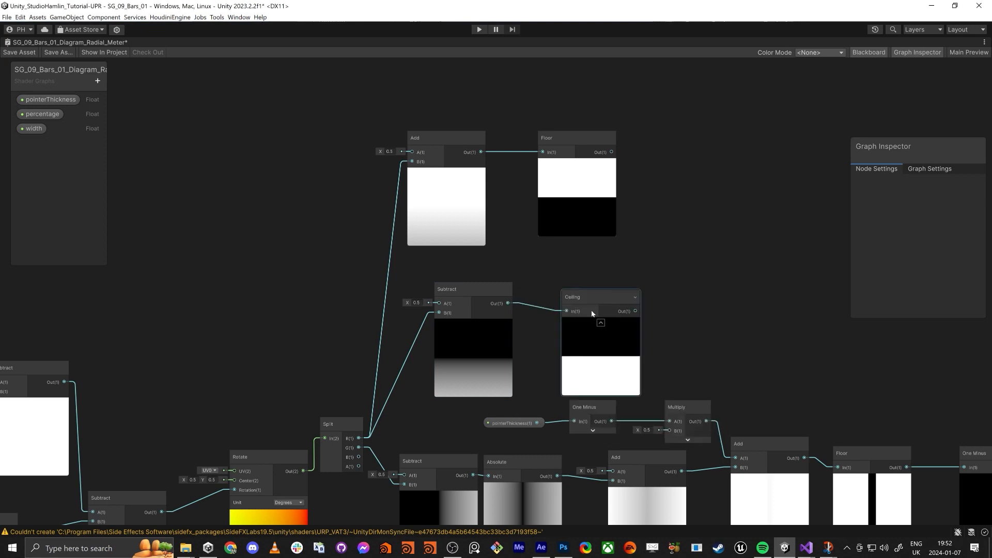
mouse_move(599, 296)
mouse_down()
mouse_move(575, 290)
mouse_move(584, 290)
mouse_up()
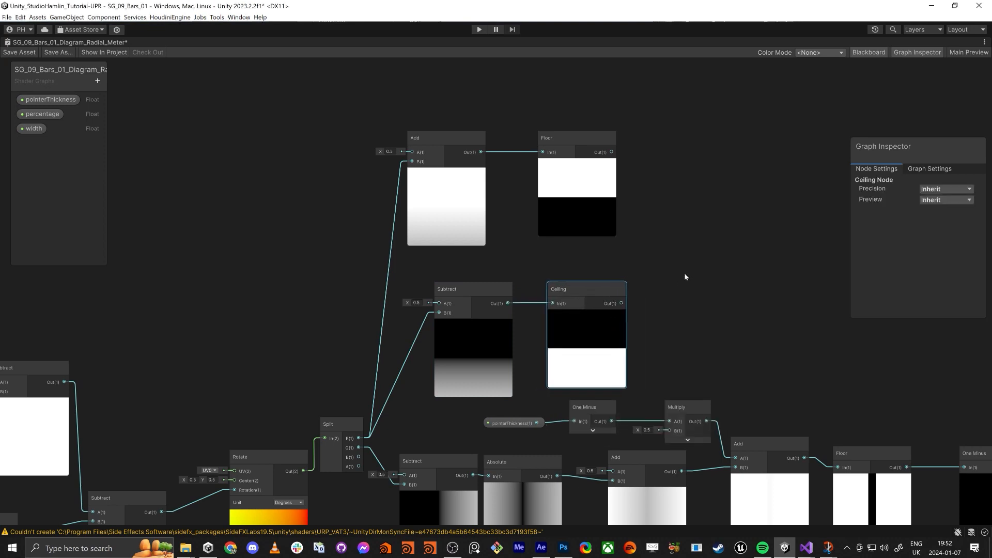
- Create a Multiply node with the upper Floor output as input A and the Ceiling output as input B
middle_drag(684, 277, 628, 277)
key(alt+Tab)
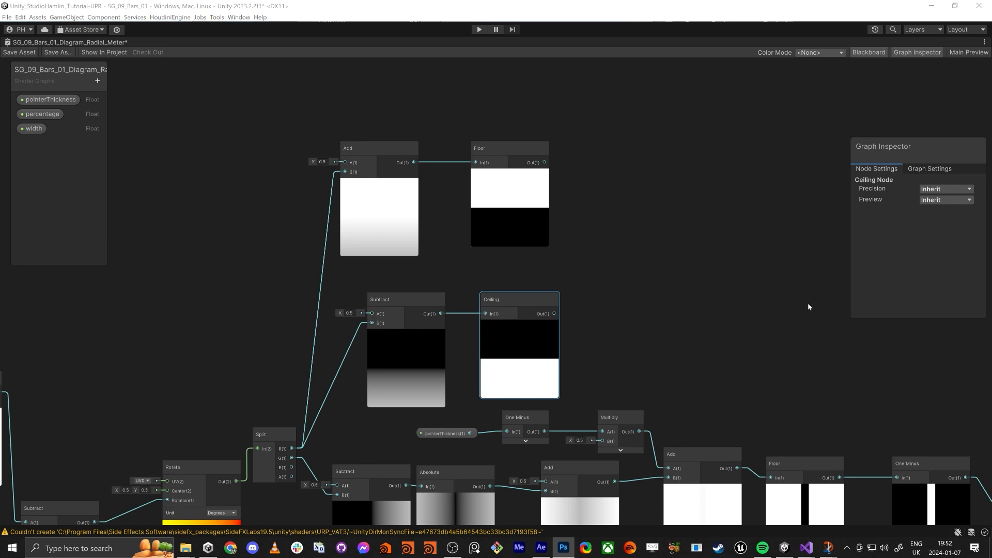
drag(544, 162, 665, 205)
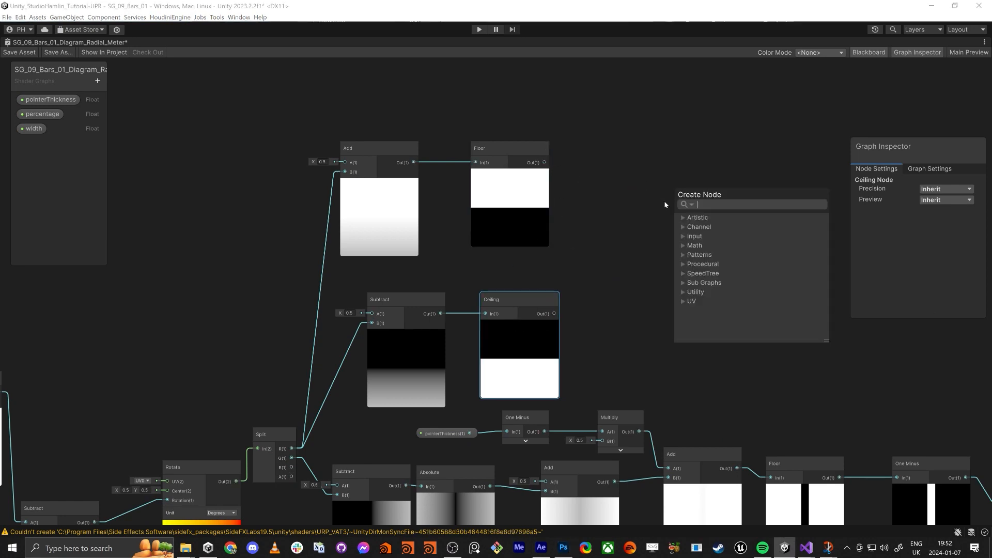
text(mul)
key(Return)
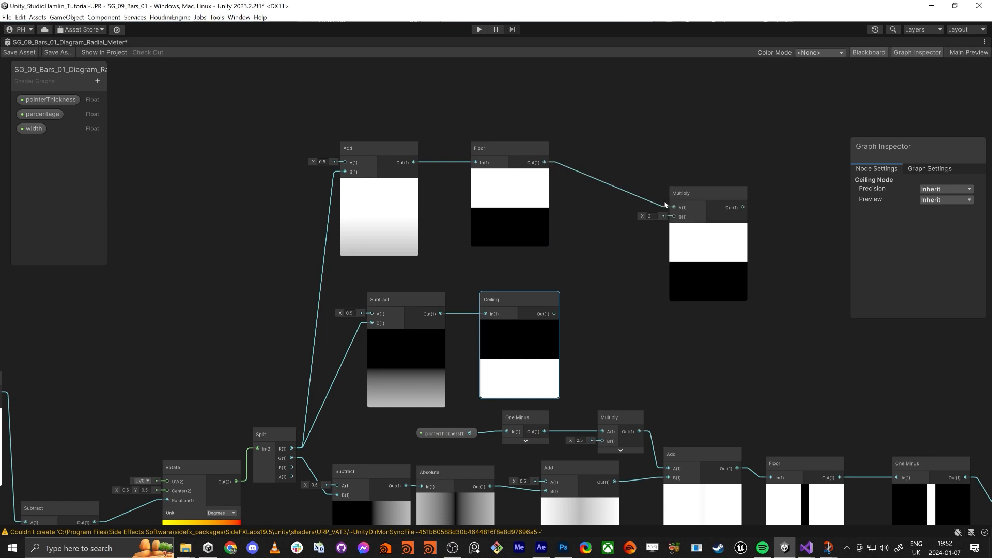
drag(673, 216, 554, 314)
- Move the new Multiply node farther from its inputs and lay the Ceiling node over the Floor node to compare their previews
middle_drag(643, 321, 431, 303)
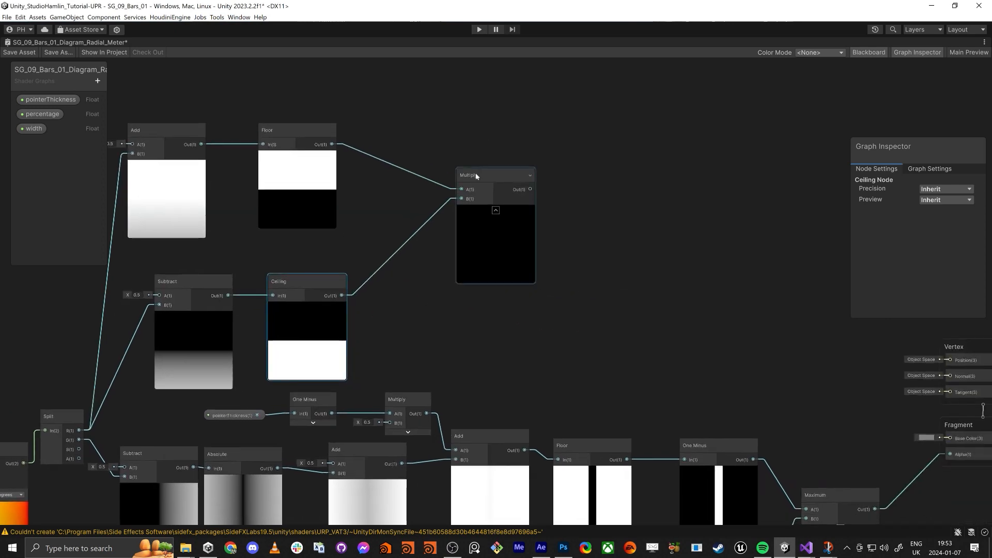
drag(482, 174, 538, 197)
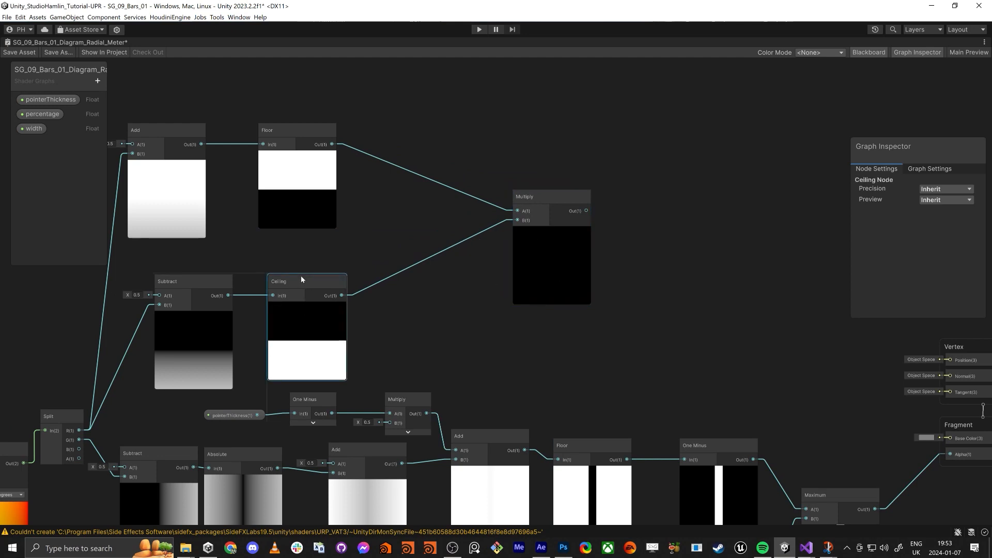
drag(301, 279, 262, 128)
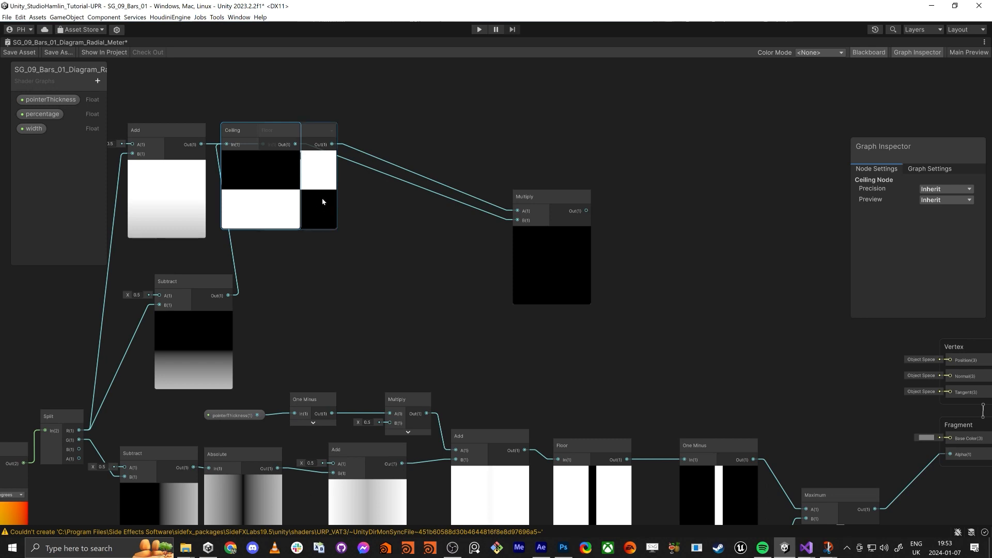
- Create a Float node set to 0.5 and feed it into the upper Add's A input and the new Subtract's B input
middle_drag(149, 252, 350, 257)
click(233, 241)
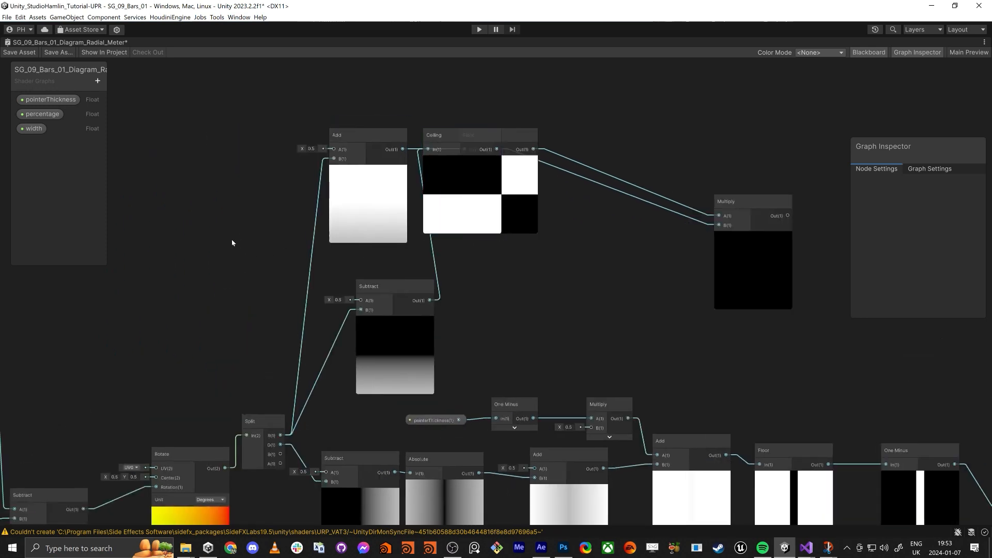
key(space)
text(float)
key(Return)
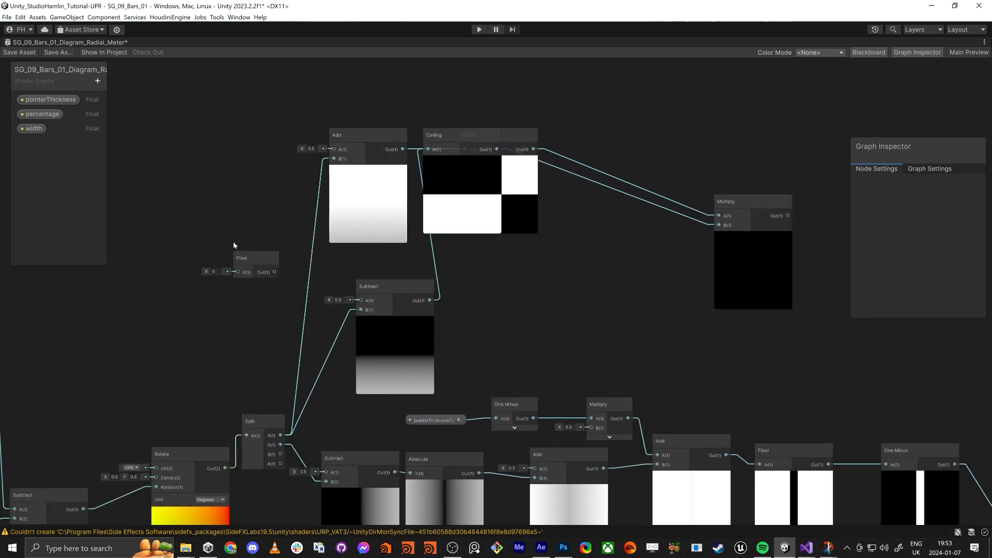
drag(245, 258, 182, 256)
click(148, 269)
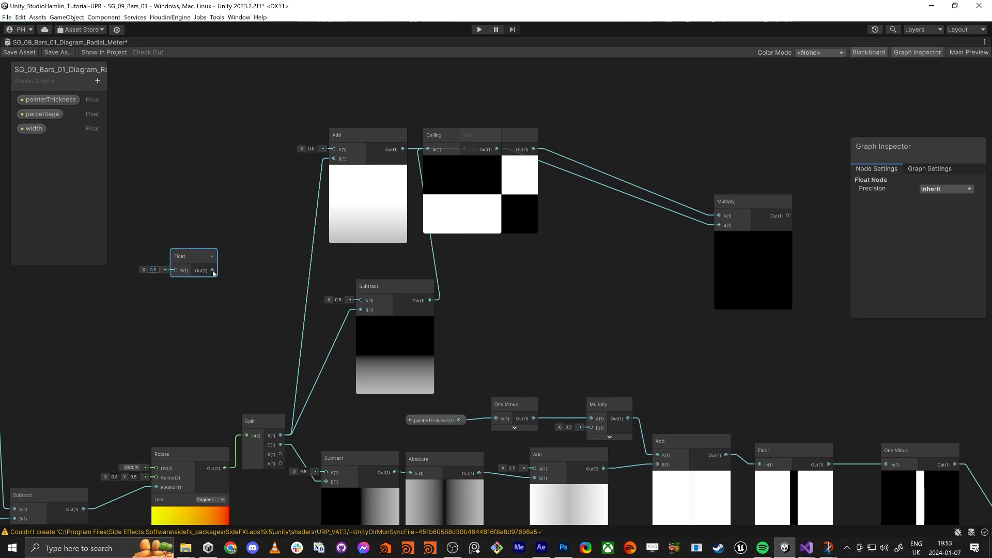
drag(212, 270, 334, 149)
drag(212, 270, 361, 310)
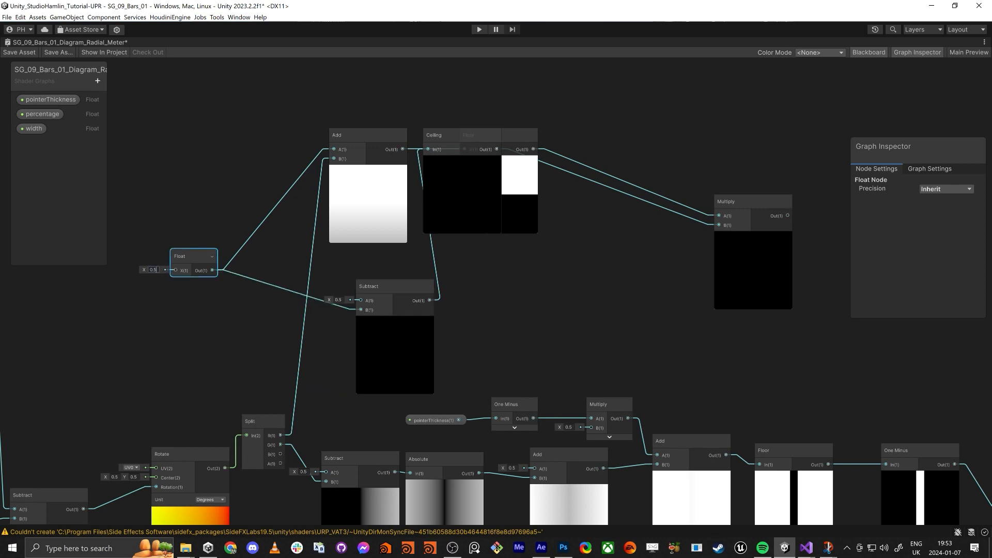
- Set the new Float node's value to 0.52
click(153, 270)
text(1)
key(BackSpace)
text(2)
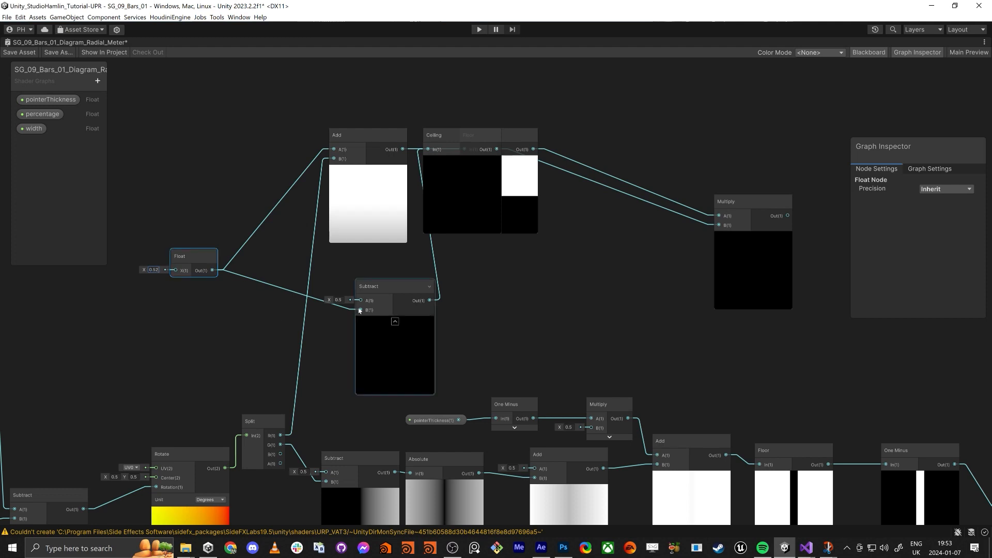
- Rewire the Subtract node with Float on A and Split's R on B, and move the Ceiling node back beside it
drag(356, 310, 280, 437)
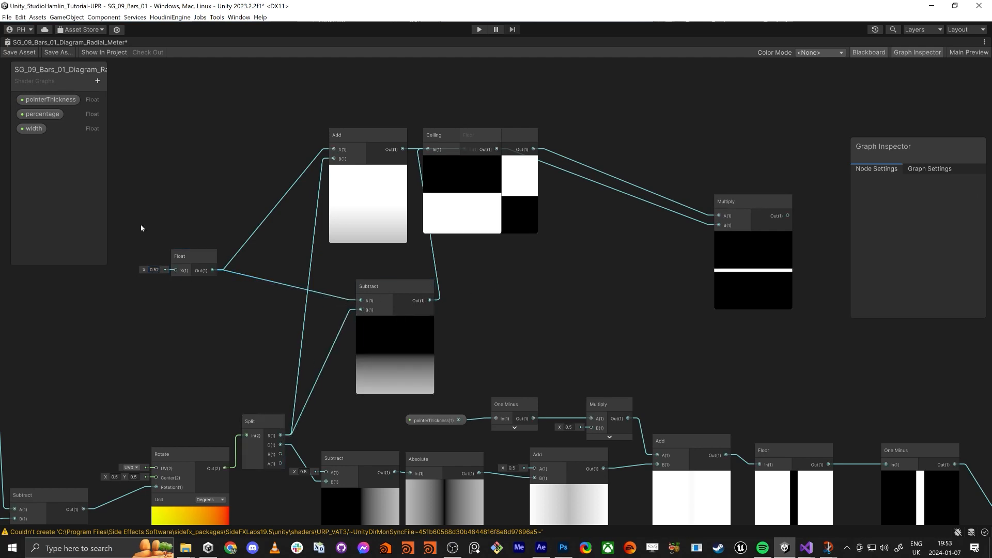
drag(525, 299, 511, 290)
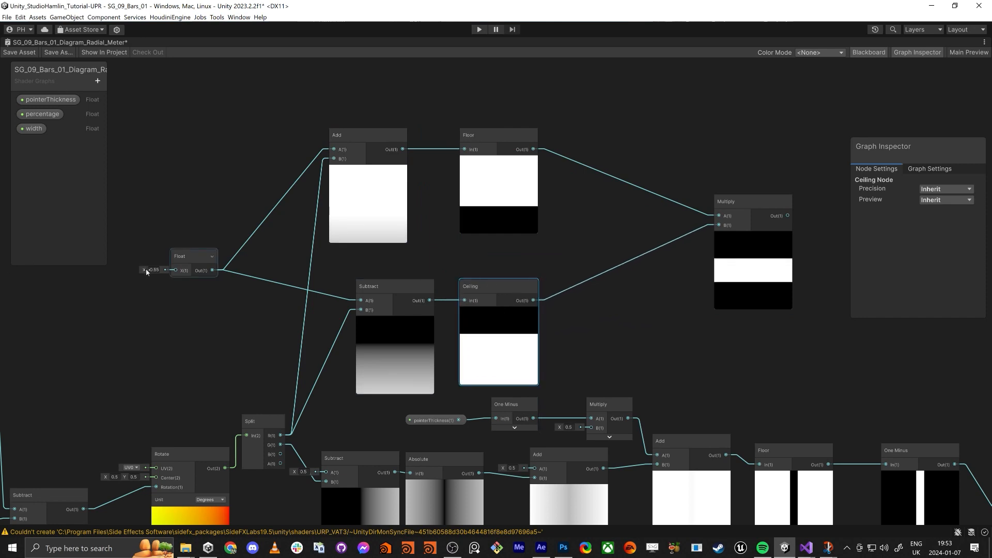
- Lay the Ceiling node over the Floor node beside Multiply to compare their previews, and separate the nodes again
drag(500, 286, 484, 133)
drag(748, 207, 580, 132)
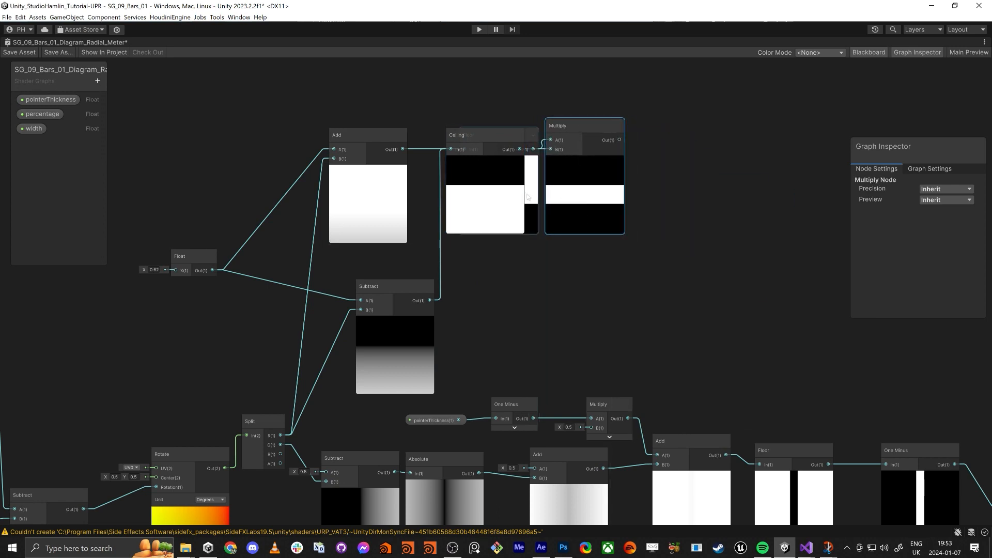
key(ctrl+z)
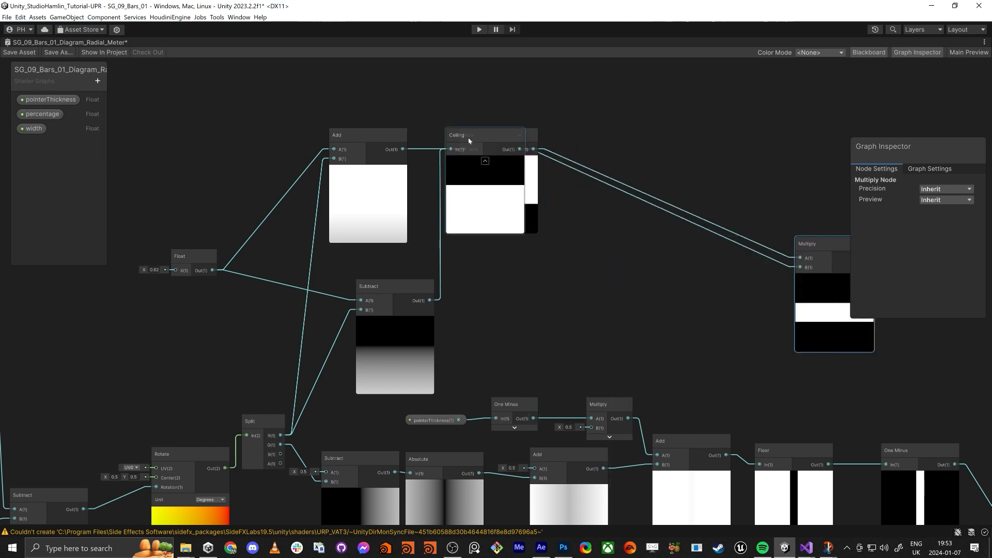
drag(467, 136, 493, 280)
- Create another Multiply node combining the Floor–Ceiling band Multiply on input A with the pointer's One Minus output on input B
middle_drag(701, 331, 575, 257)
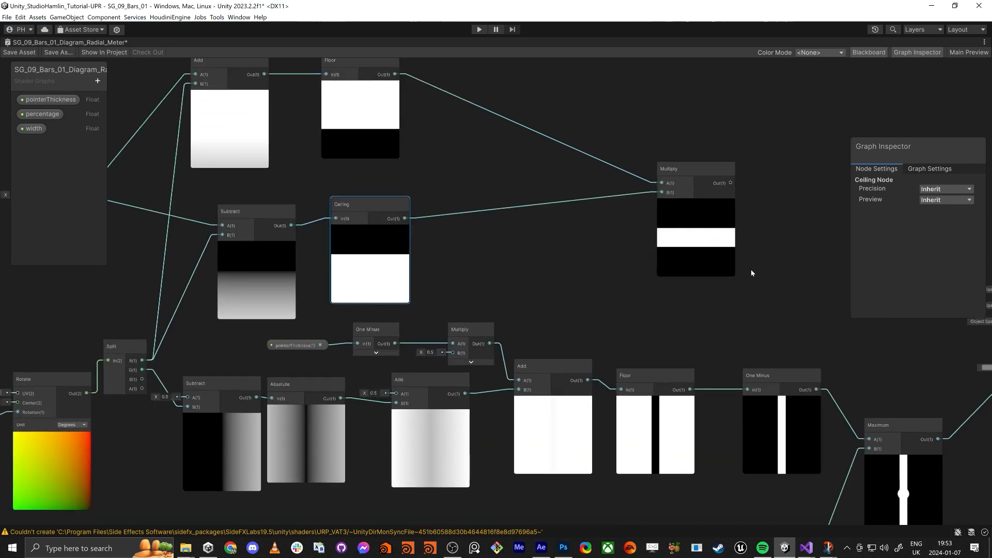
middle_drag(752, 269, 547, 257)
drag(555, 324, 598, 316)
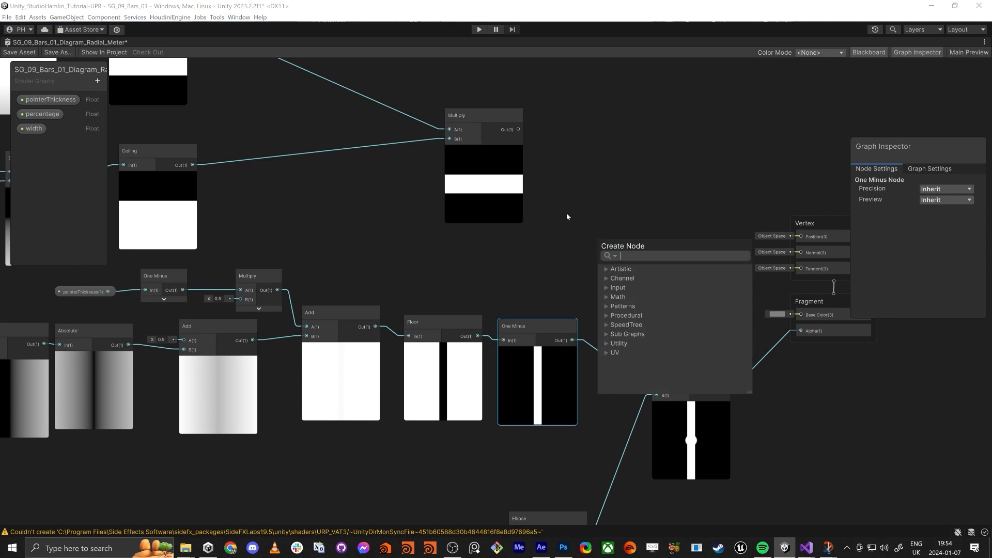
text(multi)
key(Return)
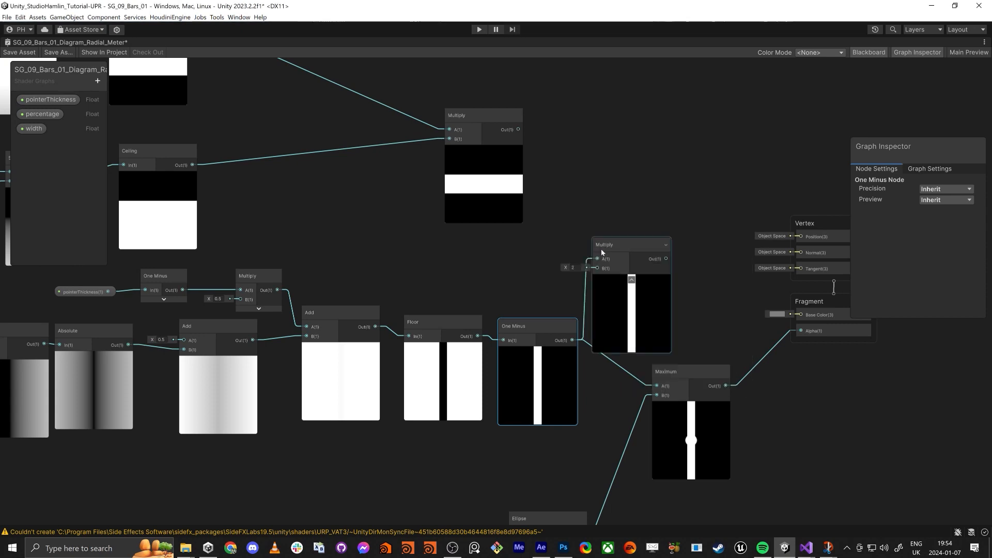
drag(602, 252, 609, 208)
drag(519, 129, 572, 340)
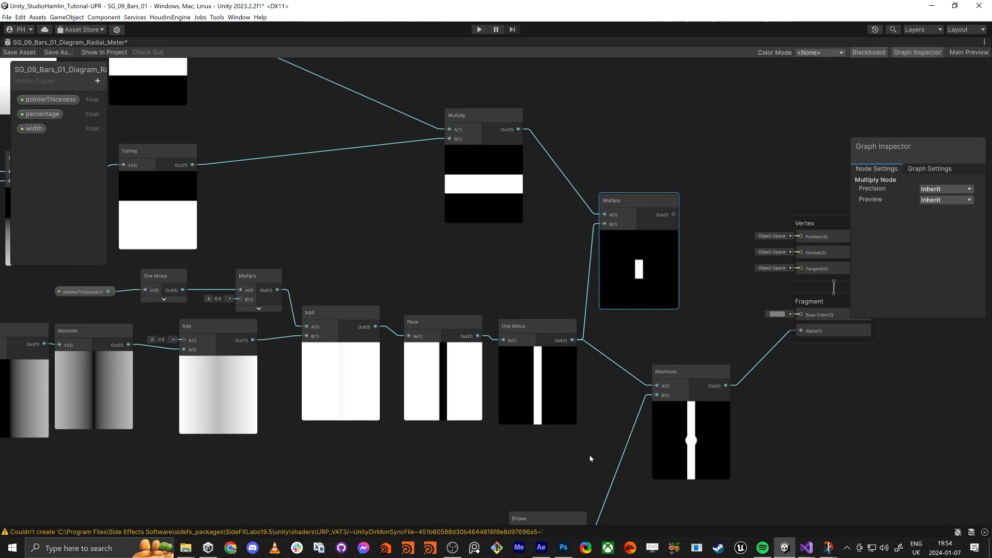
- Feed the newest Multiply node's output into input A of the Maximum node in place of One Minus
middle_drag(591, 458, 608, 410)
drag(674, 338, 691, 166)
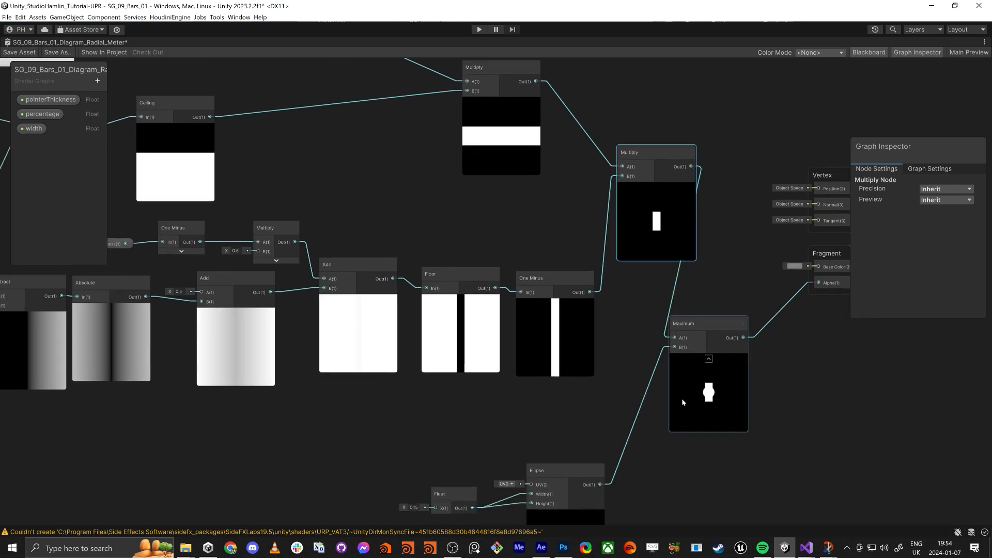
- Delete the Float node that feeds the A inputs of the Add and Subtract nodes in the pointer-length mask
middle_drag(731, 441, 729, 382)
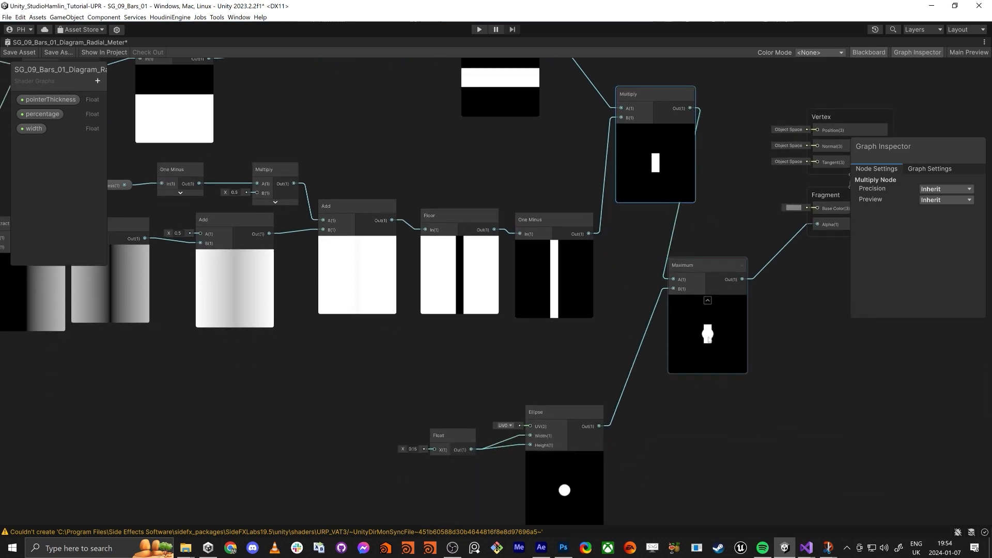
middle_drag(438, 162, 730, 332)
scroll(467, 191, down, 2)
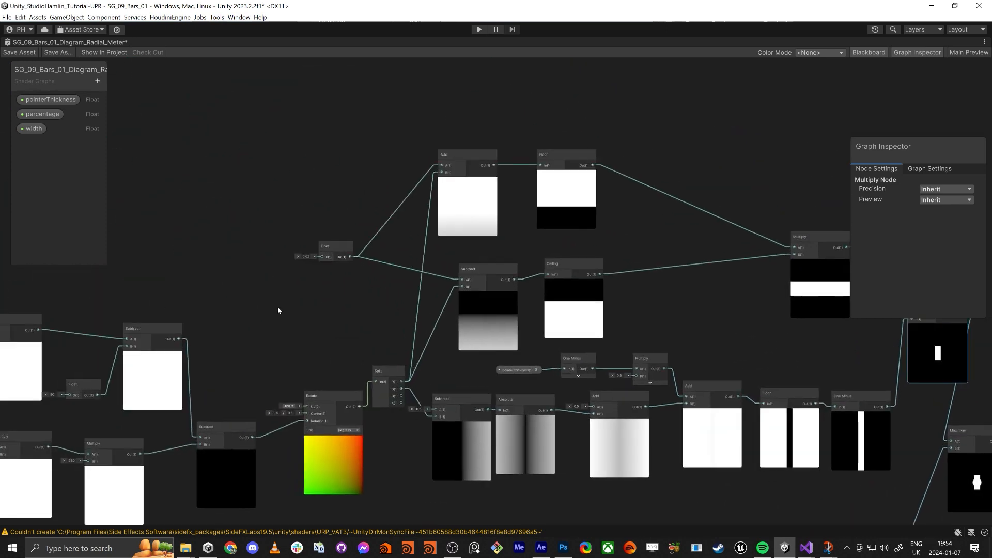
scroll(278, 309, up, 2)
drag(291, 187, 363, 263)
key(Delete)
- Create an Add node from the Maximum node's output as a temporary preview, and place it near the Floor node
middle_drag(348, 263, 198, 168)
scroll(277, 258, down, 1)
scroll(198, 169, down, 2)
scroll(706, 334, up, 2)
middle_drag(491, 209, 500, 246)
click(774, 355)
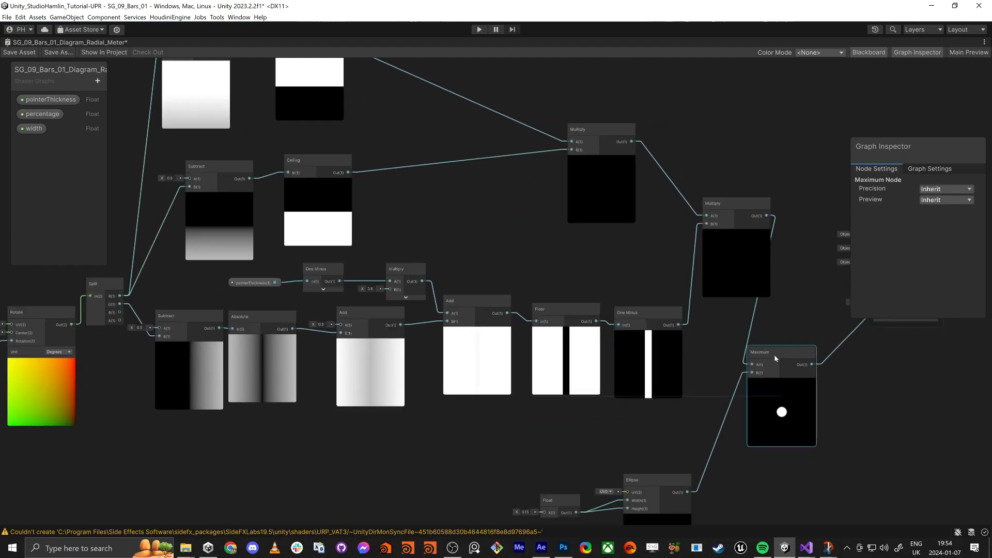
drag(807, 367, 885, 420)
text(add)
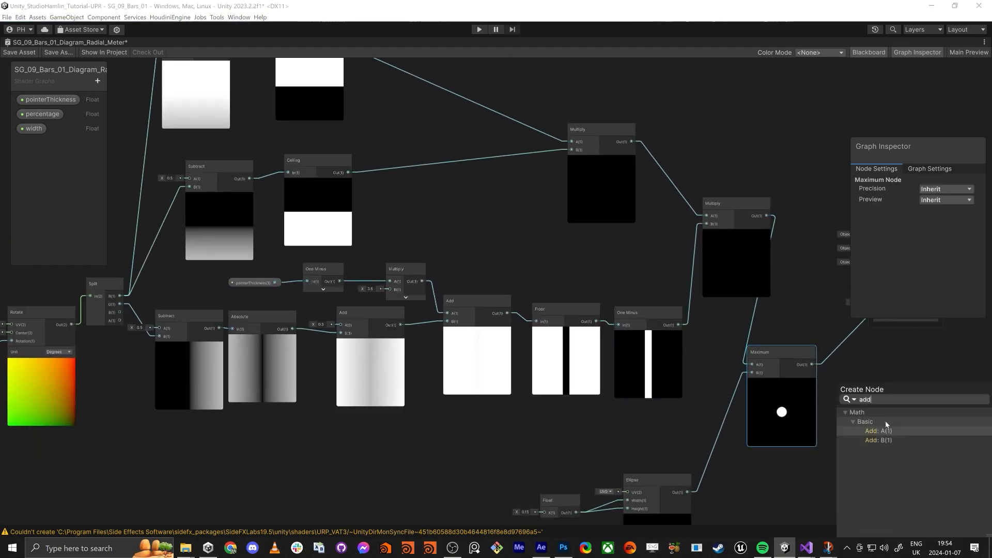
key(Return)
drag(859, 389, 383, 122)
- Try input A at 0.78 on the Add node before Floor and at 0.92 on the Subtract node before Ceiling
middle_drag(477, 303, 779, 352)
scroll(543, 174, up, 3)
middle_drag(336, 270, 265, 301)
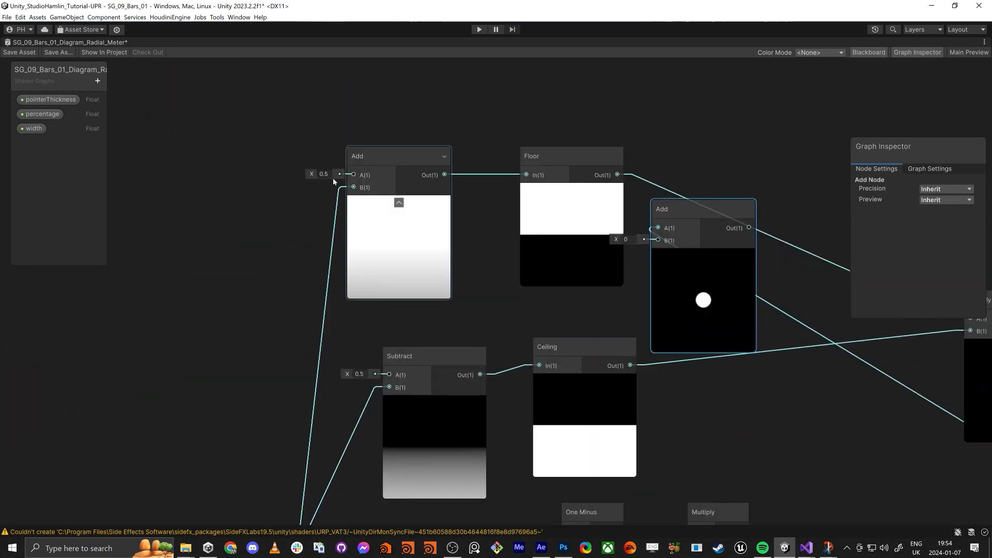
drag(312, 177, 318, 178)
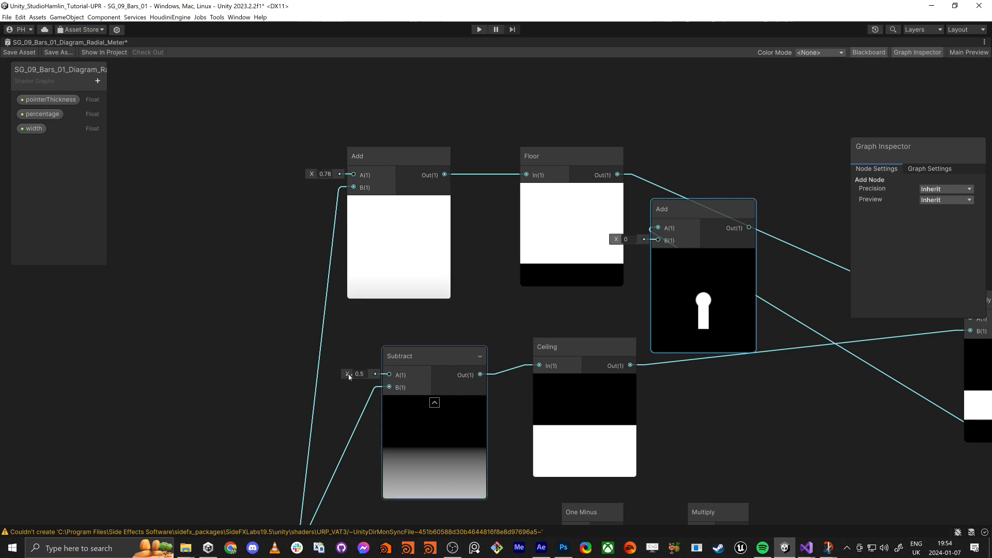
drag(348, 373, 356, 372)
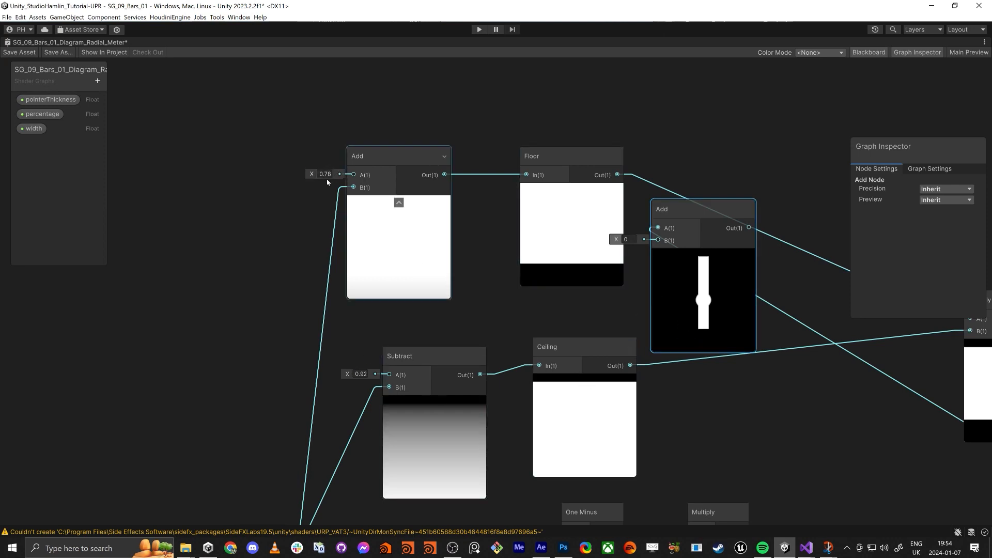
- Reset input A of the mask's Add and Subtract nodes to 0.5, and raise the Add node's value to extend the pointer one way
text(0.5)
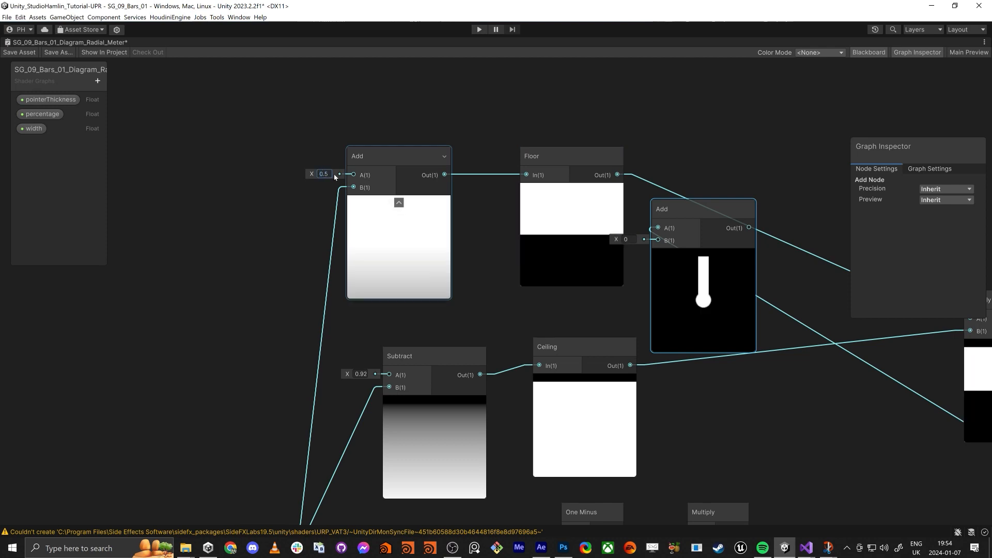
key(Return)
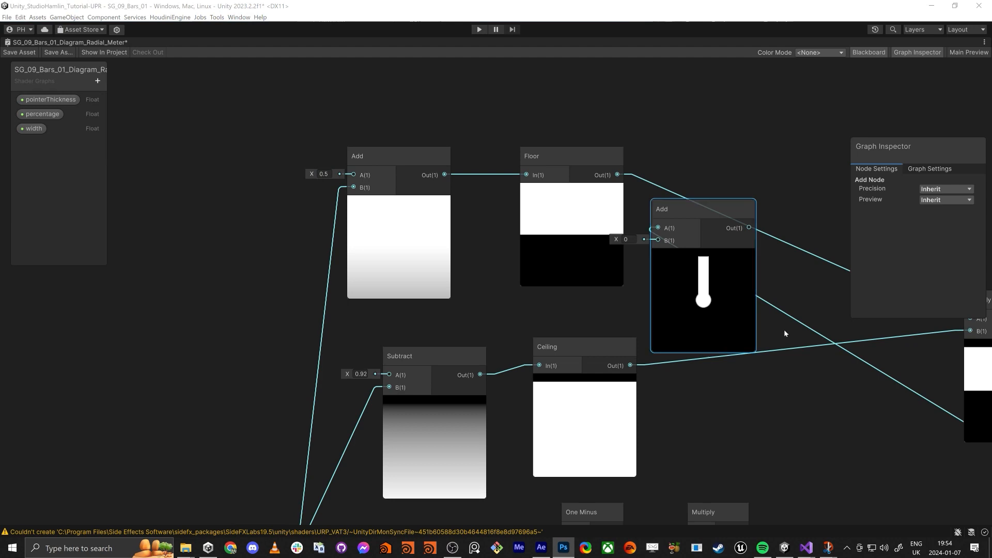
click(368, 373)
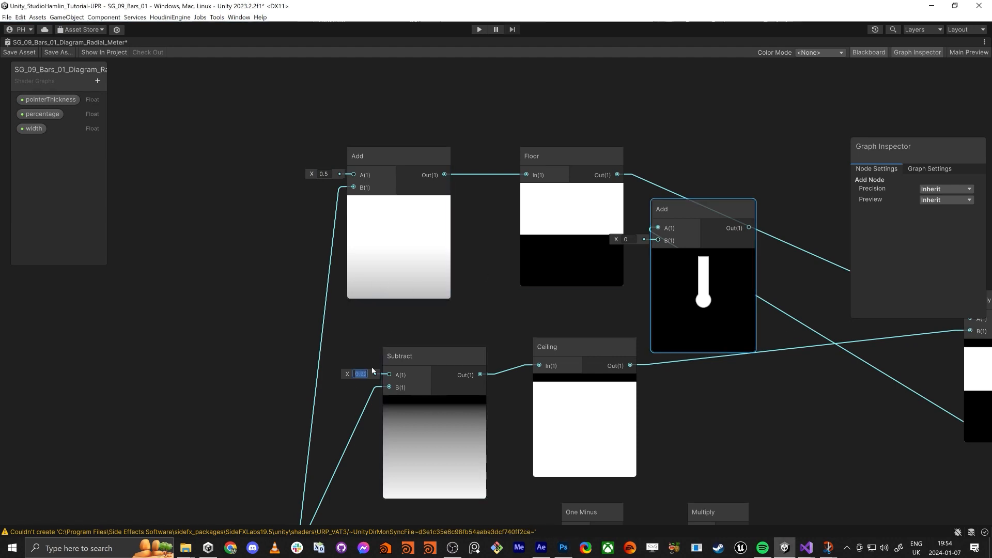
text(0.5)
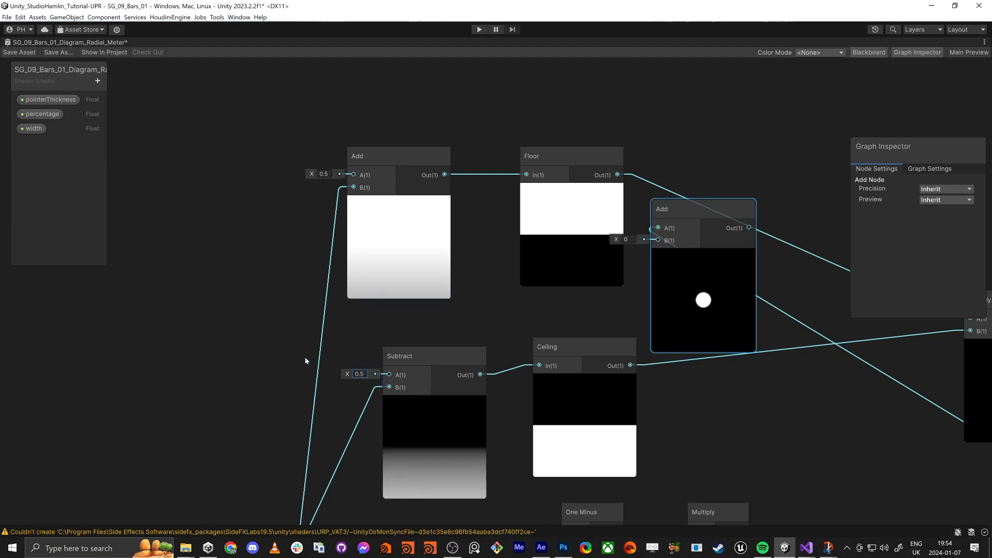
drag(312, 175, 321, 176)
- Set the width property's default value to 0.25
middle_drag(154, 395, 261, 277)
scroll(262, 276, down, 3)
middle_drag(320, 257, 524, 180)
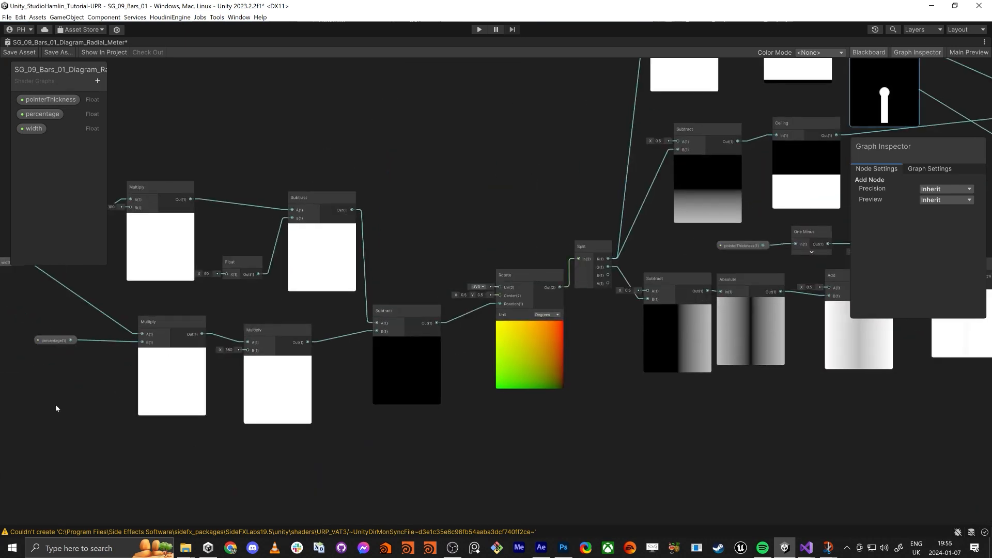
drag(51, 388, 67, 322)
middle_drag(282, 170, 465, 135)
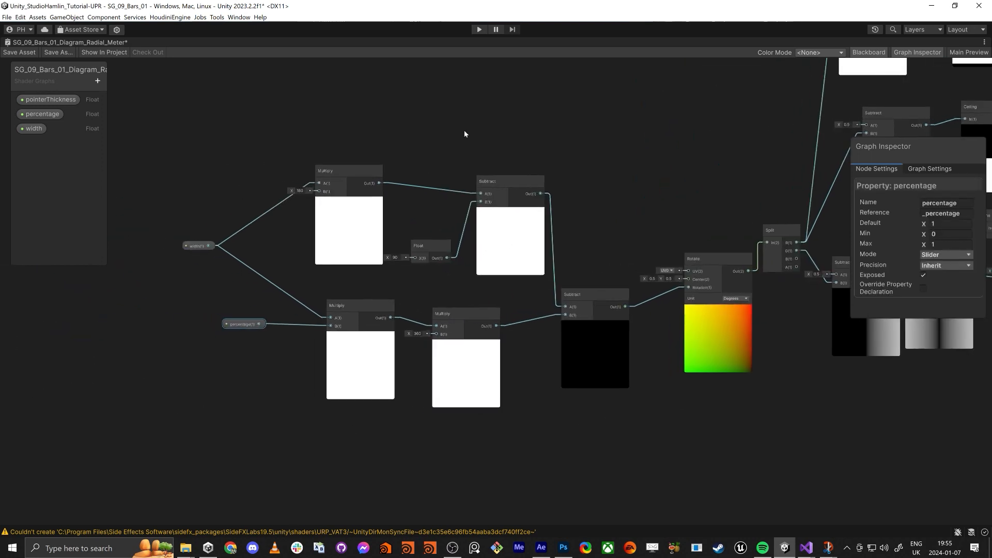
drag(169, 211, 208, 258)
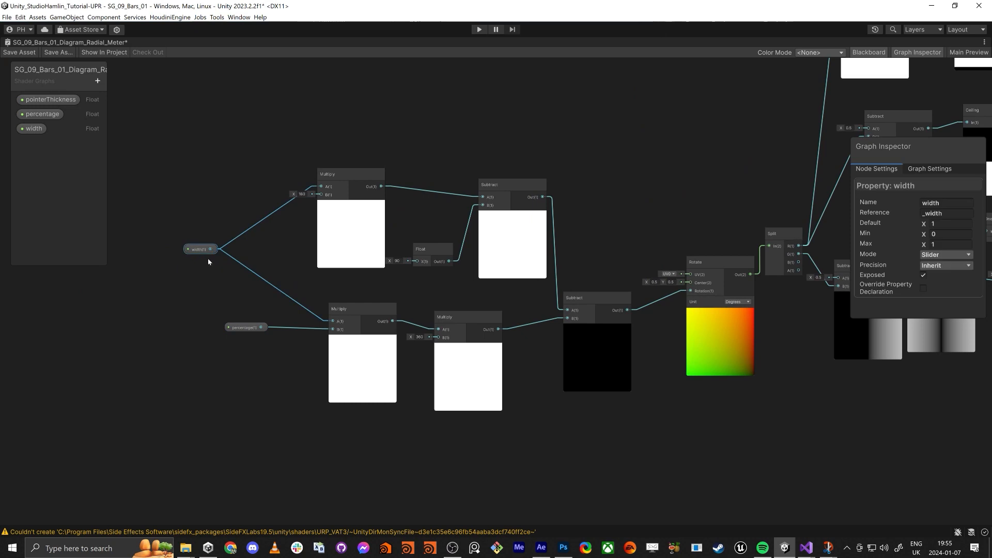
click(949, 223)
click(215, 363)
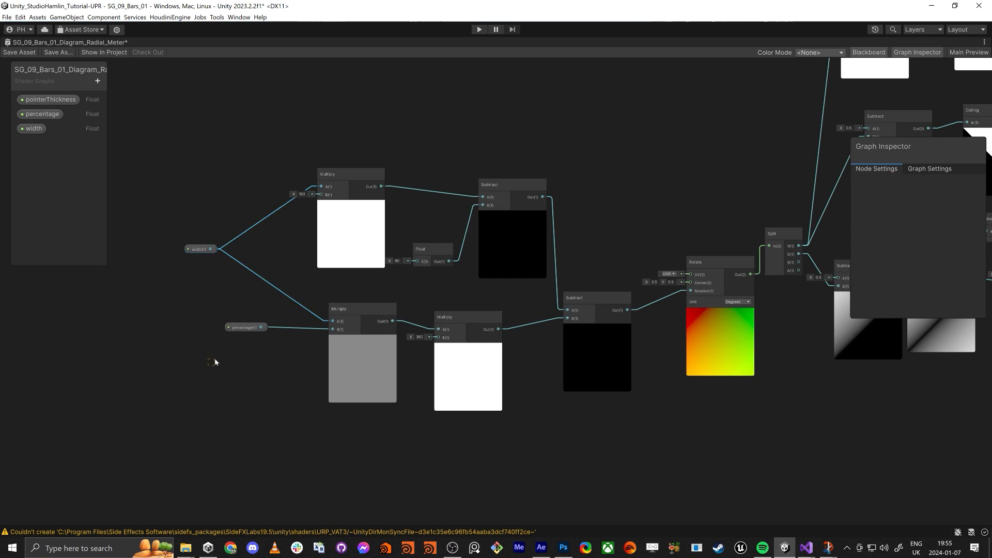
- Move the temporary Add preview node across the graph to just below the percentage property node
middle_drag(777, 192, 441, 260)
scroll(441, 260, down, 4)
scroll(617, 184, up, 2)
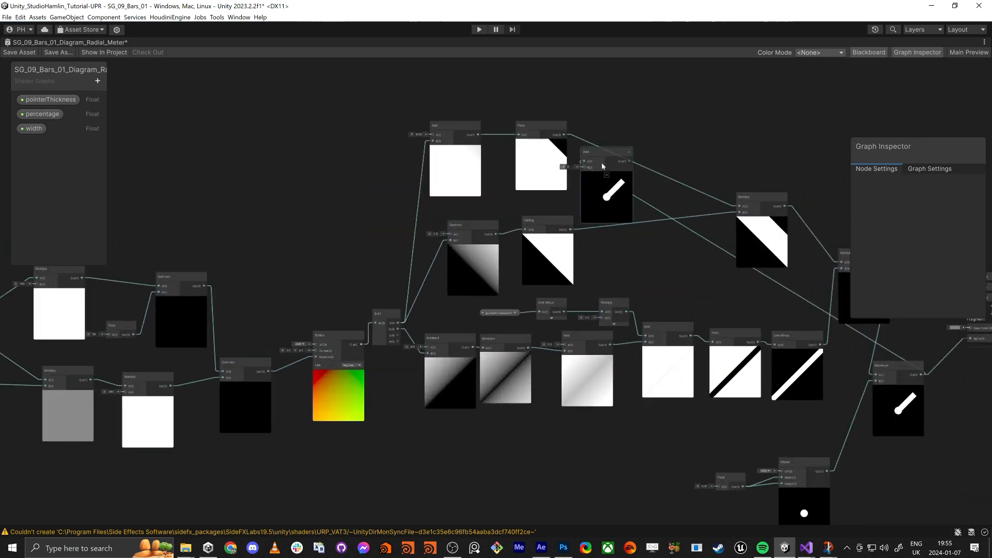
drag(602, 153, 265, 257)
middle_drag(213, 140, 504, 30)
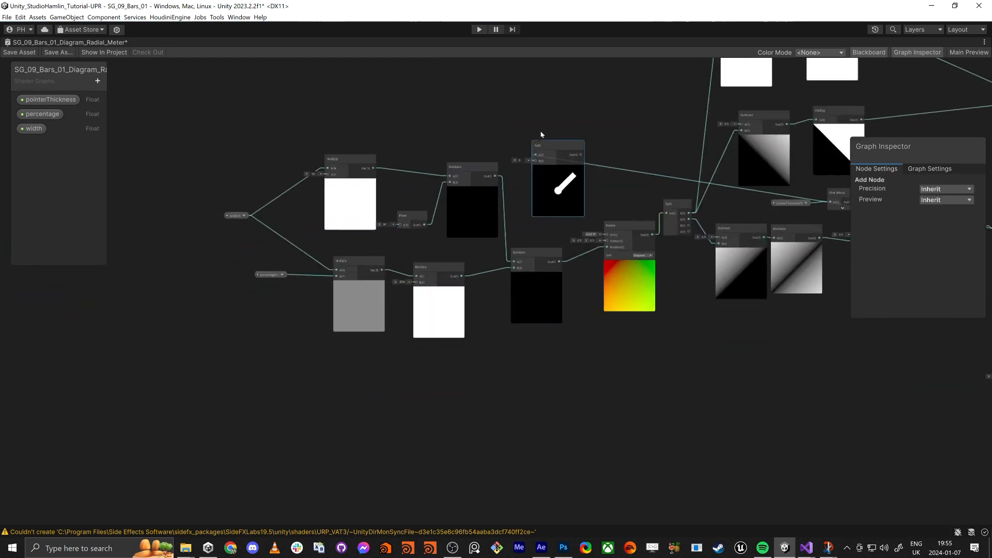
drag(545, 150, 277, 317)
scroll(295, 284, up, 4)
middle_drag(305, 285, 348, 288)
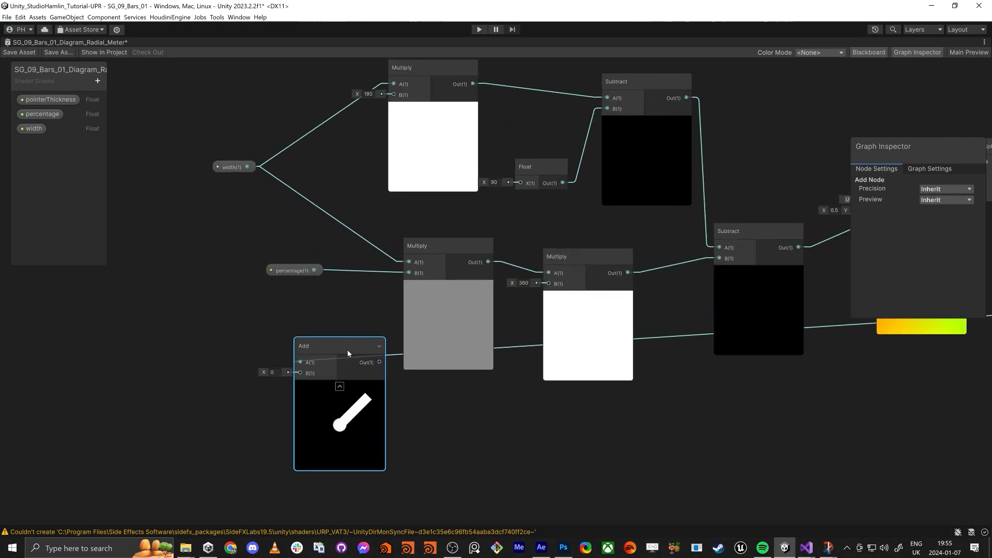
drag(347, 350, 303, 345)
- Check the defaults of the percentage and width properties, and set the percentage property's default to 0
click(292, 270)
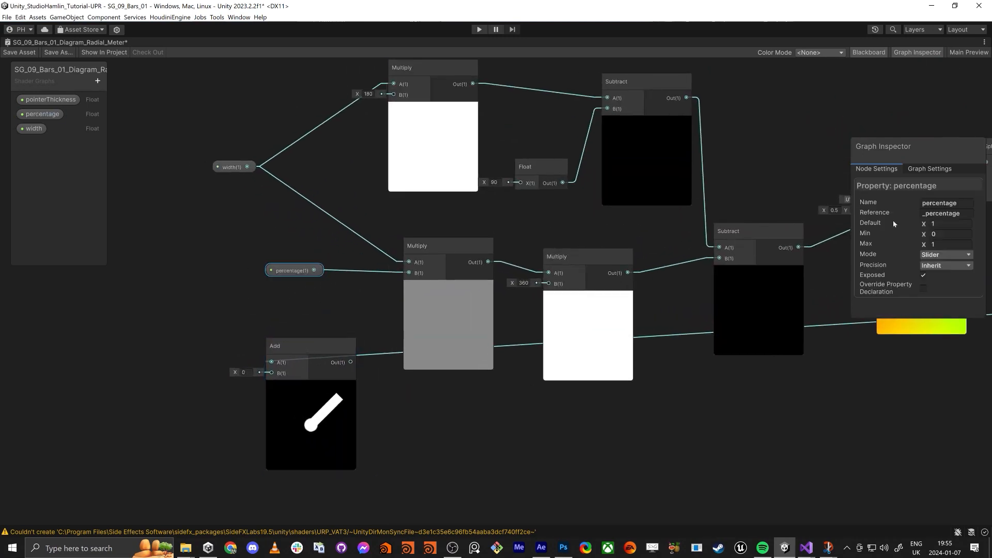
click(950, 223)
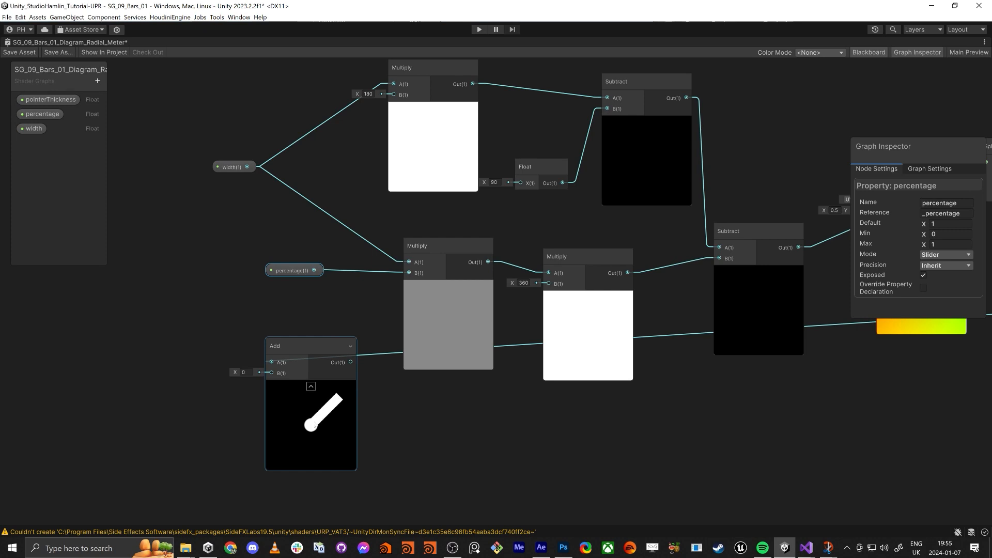
drag(211, 222, 270, 151)
click(941, 224)
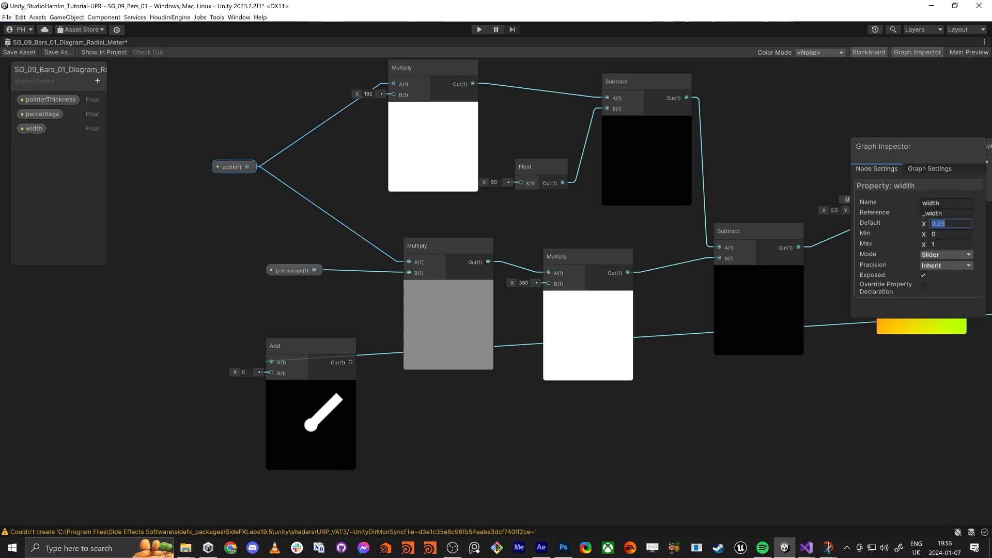
double_click(941, 223)
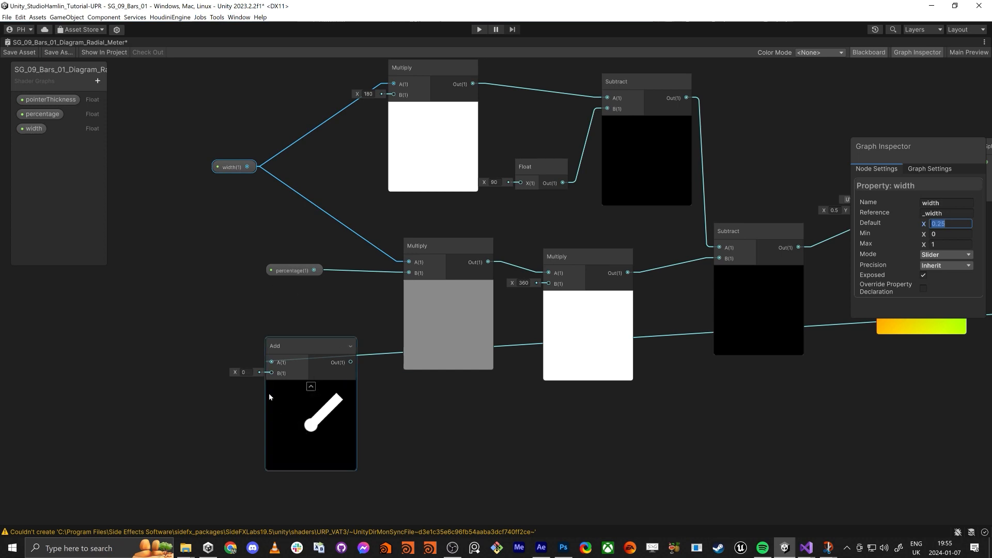
click(293, 271)
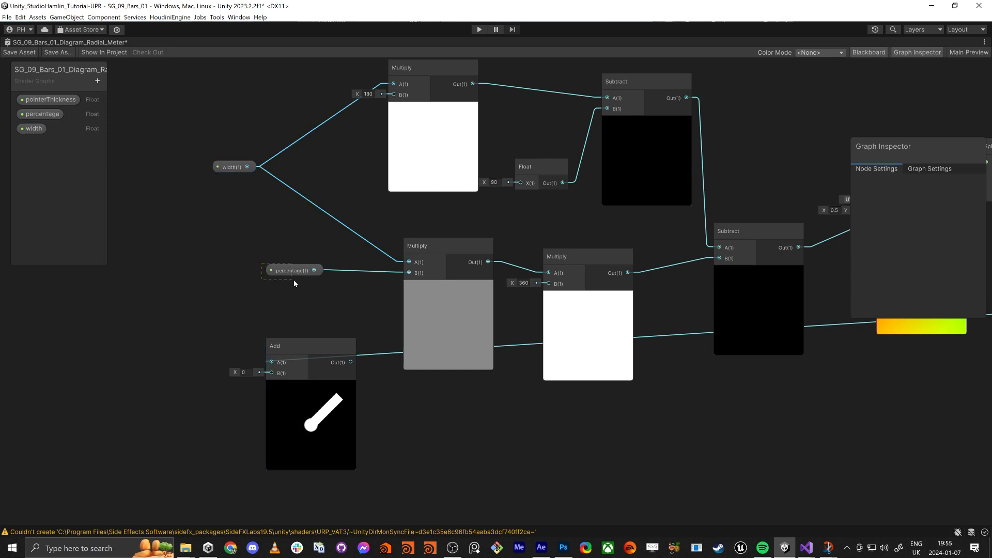
drag(921, 224, 905, 223)
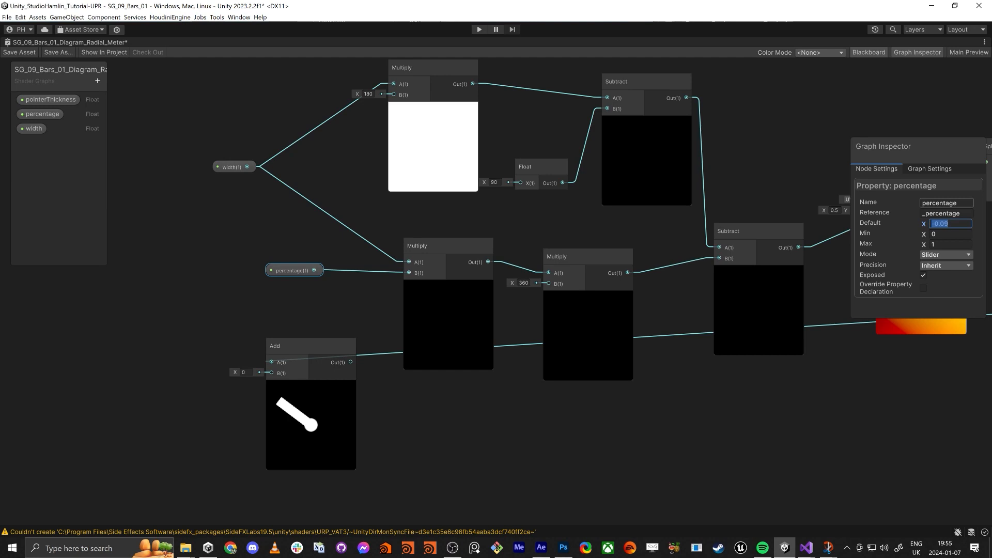
text(0)
- Move the temporary Add preview node back beside the Maximum node and delete it
middle_drag(639, 428, 414, 388)
scroll(415, 388, down, 5)
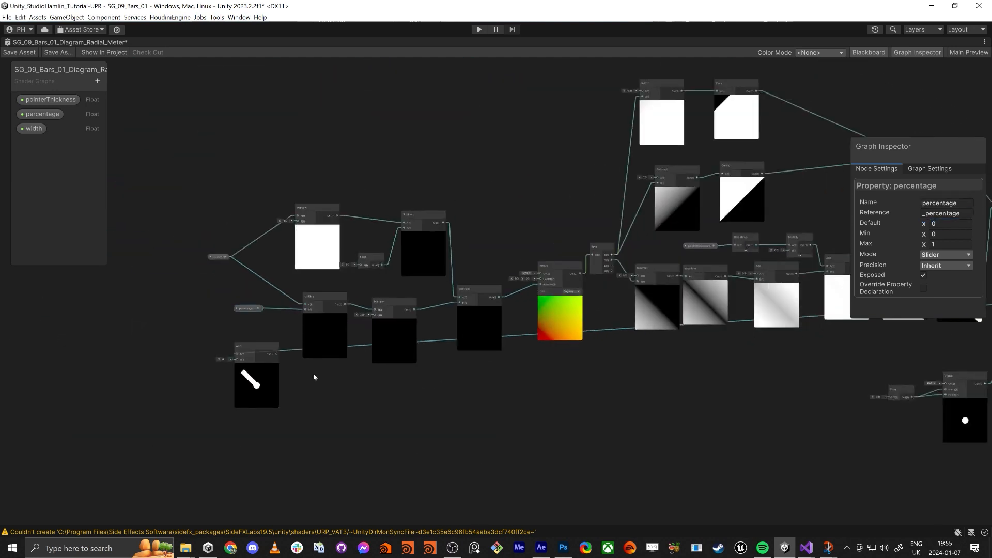
drag(248, 348, 678, 399)
middle_drag(553, 417, 403, 428)
scroll(403, 428, down, 2)
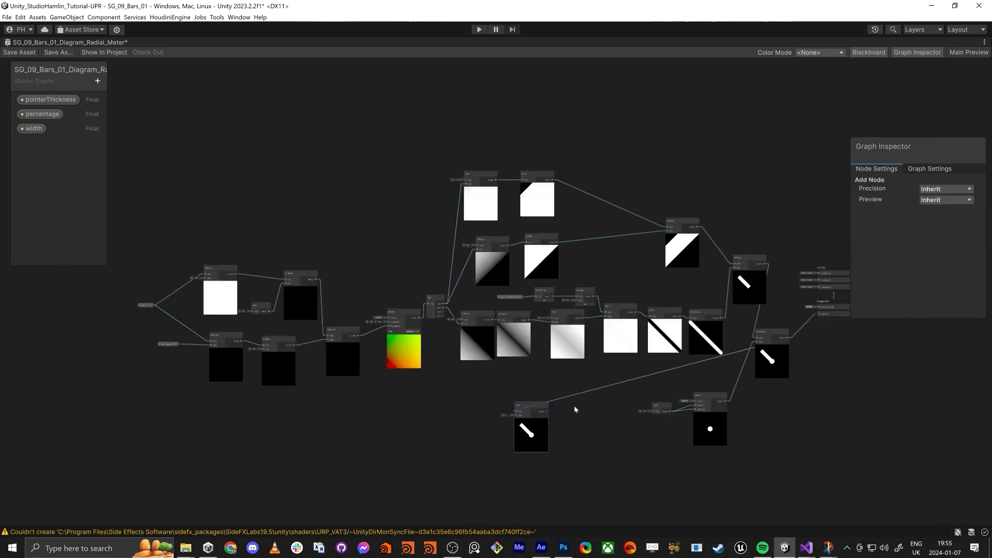
drag(533, 405, 847, 364)
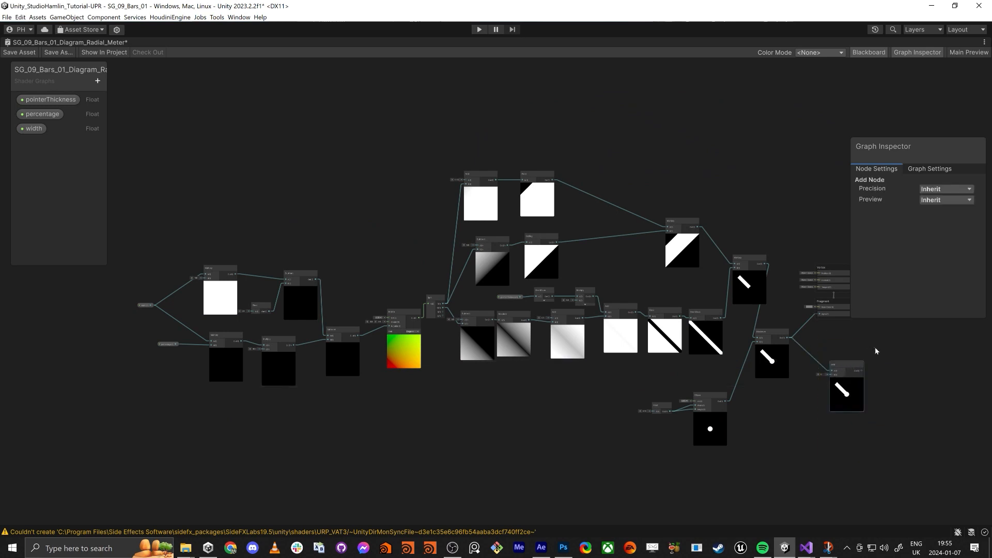
key(Delete)
- Tidy the layout by lowering the final Multiply node slightly and moving the Maximum node up beside it
middle_drag(820, 413, 716, 404)
scroll(696, 327, up, 2)
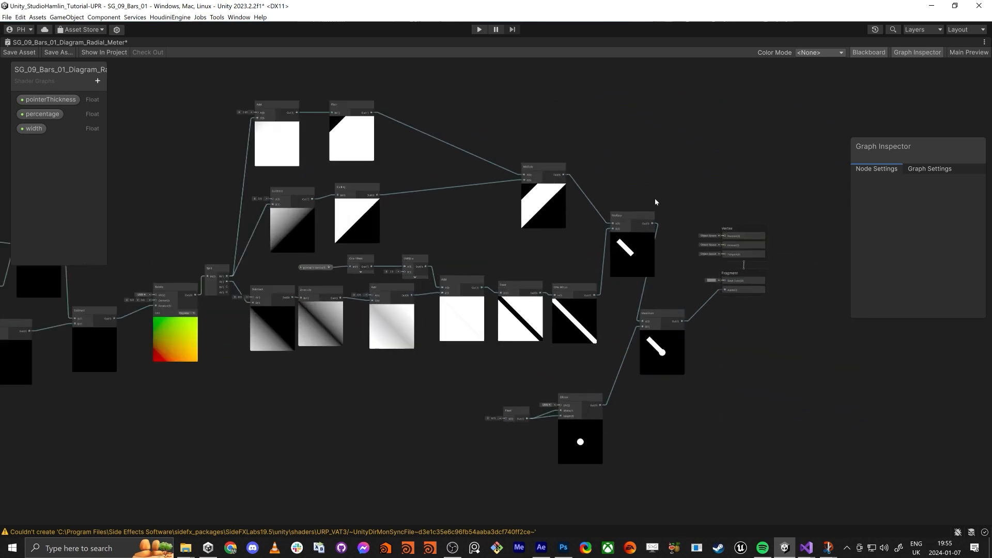
drag(631, 216, 634, 223)
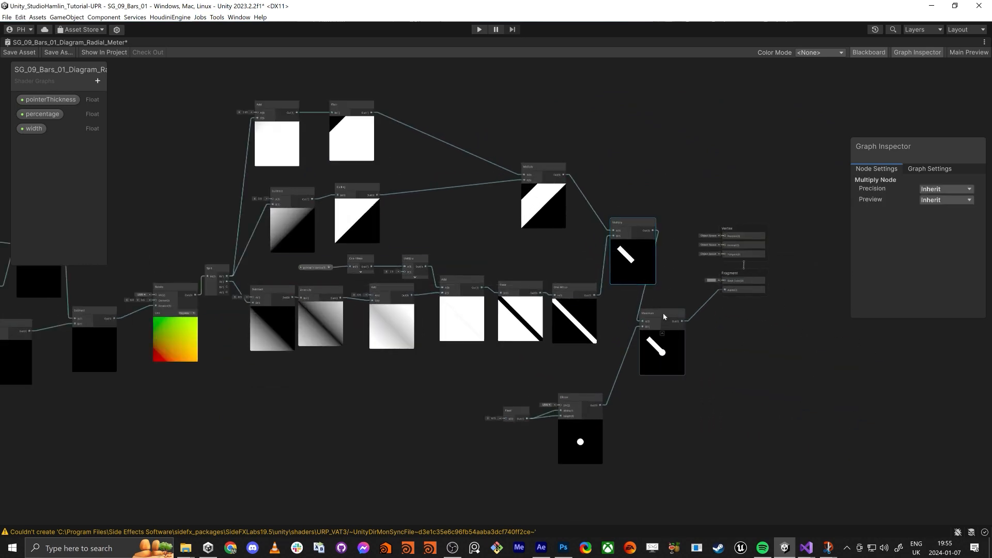
drag(664, 316, 687, 289)
- Save the radial meter shader graph, restore the full editor layout, and show the Scene view
middle_drag(191, 441, 323, 400)
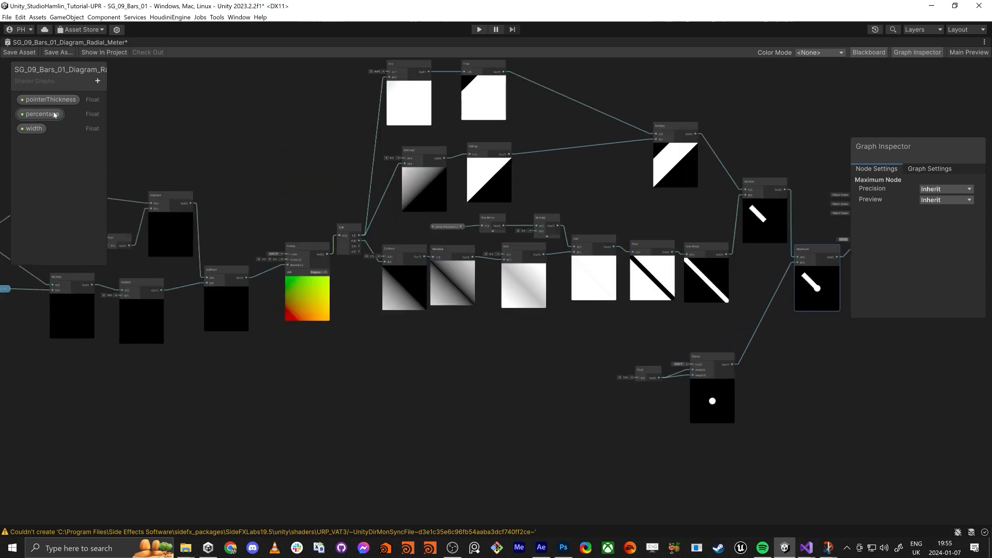
click(19, 52)
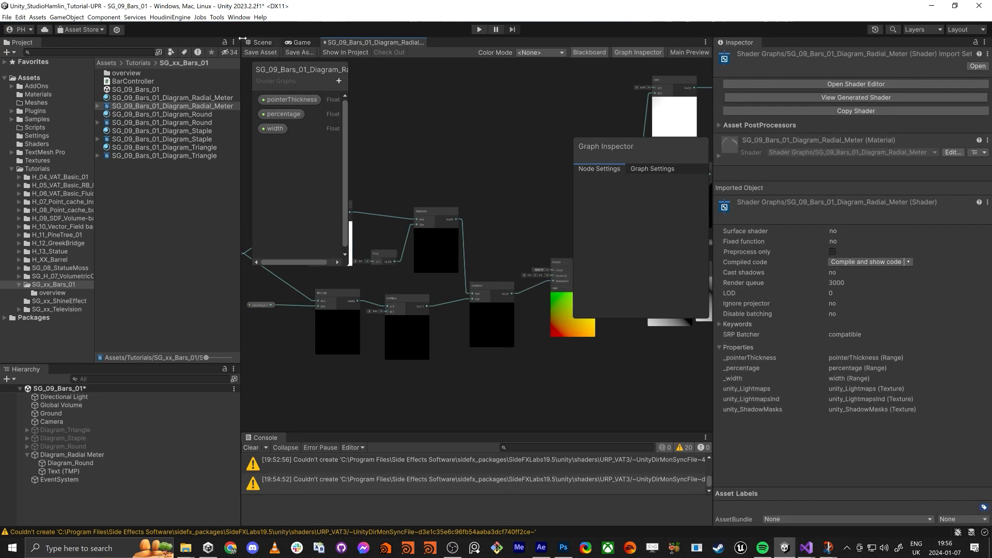
click(258, 42)
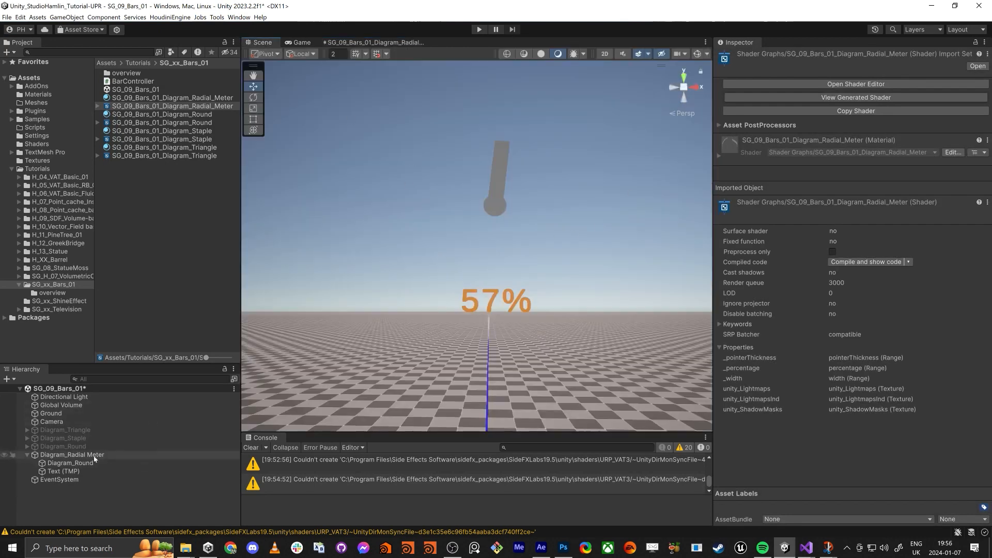
- Select the Diagram_Radial Meter object, unlock the Inspector, and set the Bar Controller's Percentage to 0.587
click(72, 455)
click(975, 43)
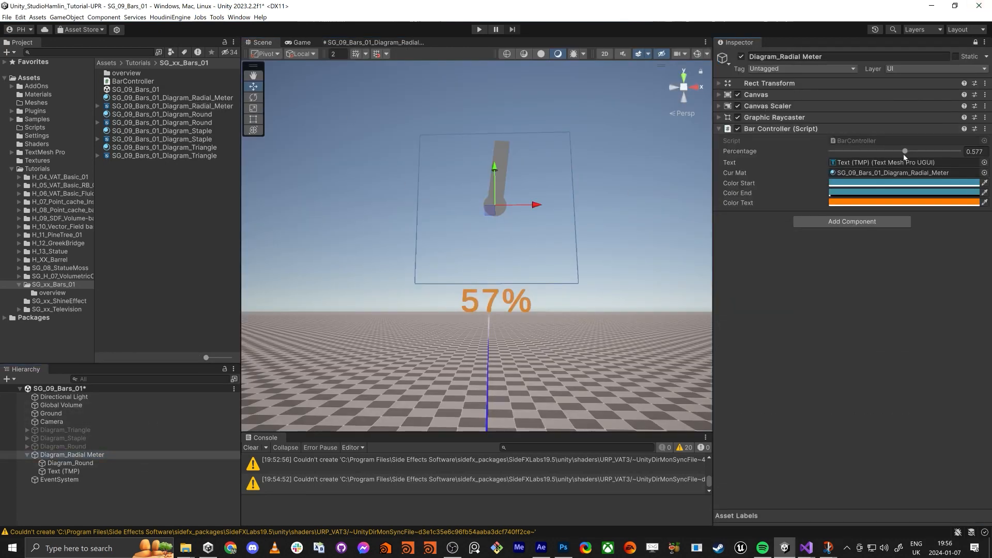
mouse_move(905, 151)
mouse_down()
mouse_move(817, 151)
mouse_move(960, 151)
mouse_move(807, 160)
mouse_move(936, 151)
mouse_move(761, 138)
mouse_move(972, 144)
mouse_move(878, 148)
mouse_move(948, 134)
mouse_move(907, 151)
mouse_up()
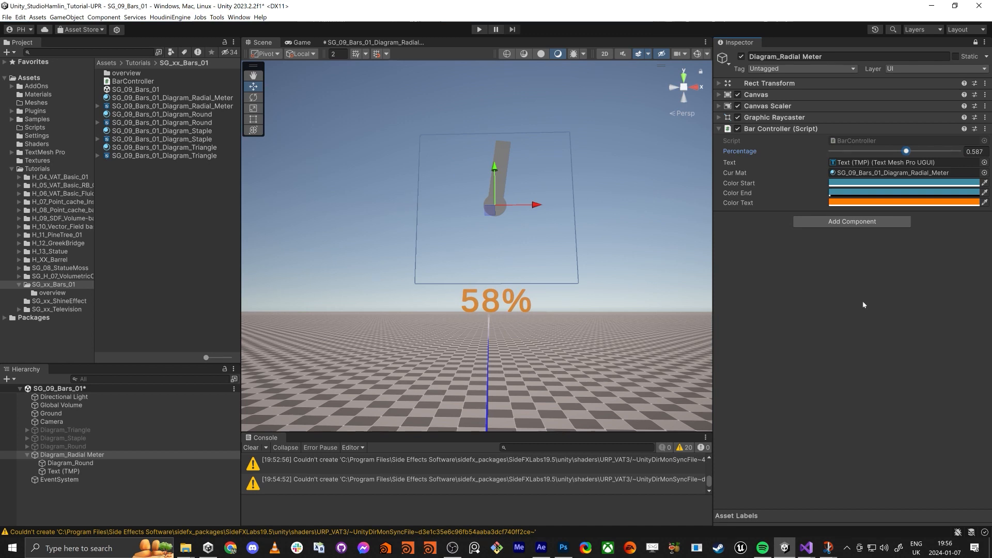